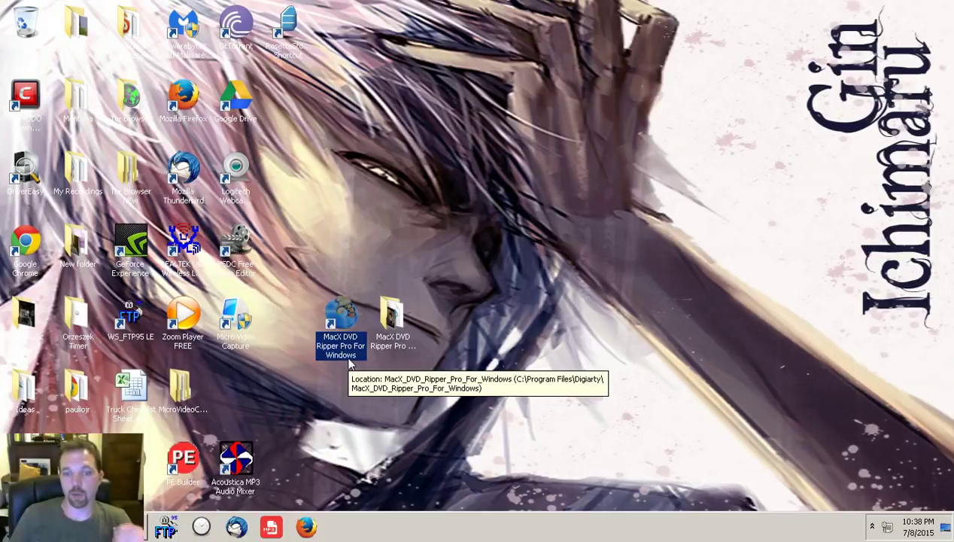
double_click(340, 331)
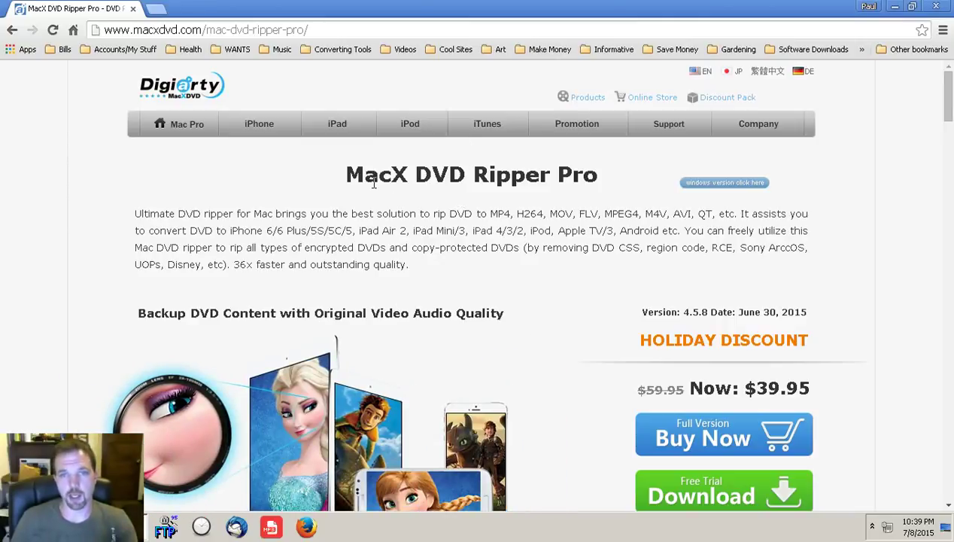
Look over the MacX DVD Ripper Pro product page, including its description, web address, media reviews, price and purchase and trial options.
drag(350, 177, 608, 170)
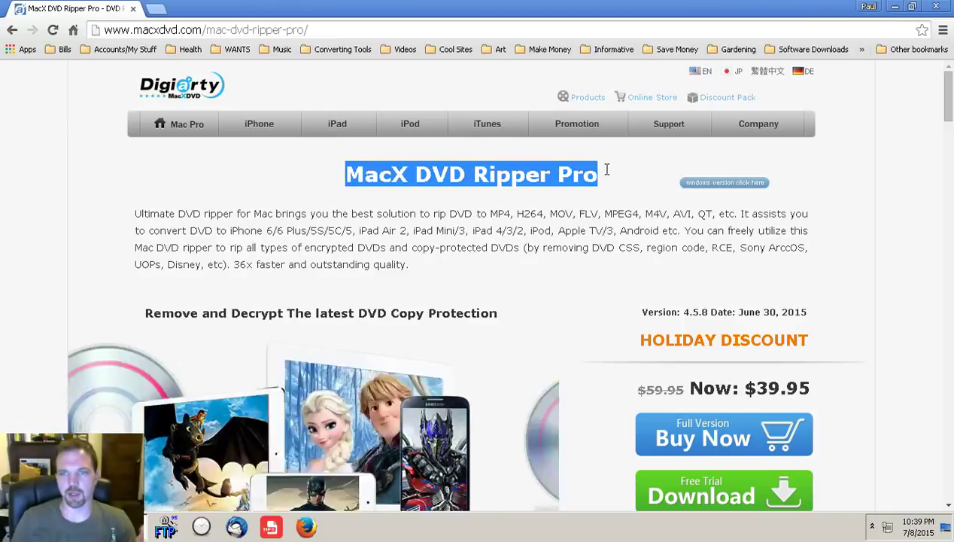
scroll(542, 222, down, 2)
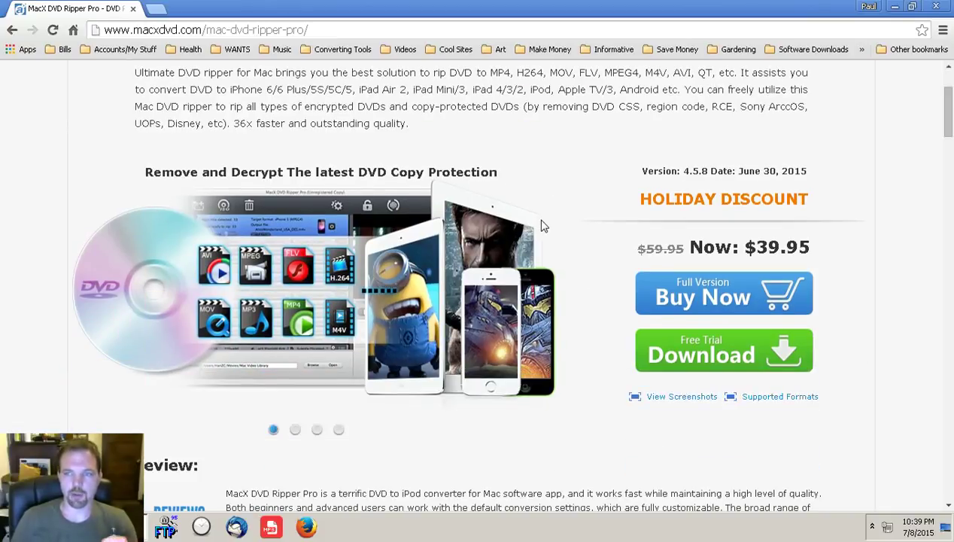
scroll(543, 225, up, 1)
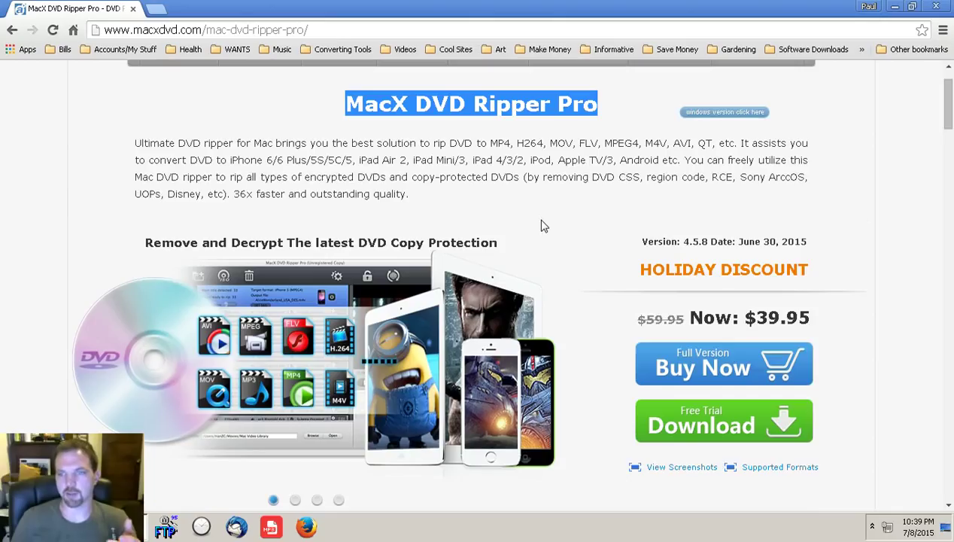
click(611, 219)
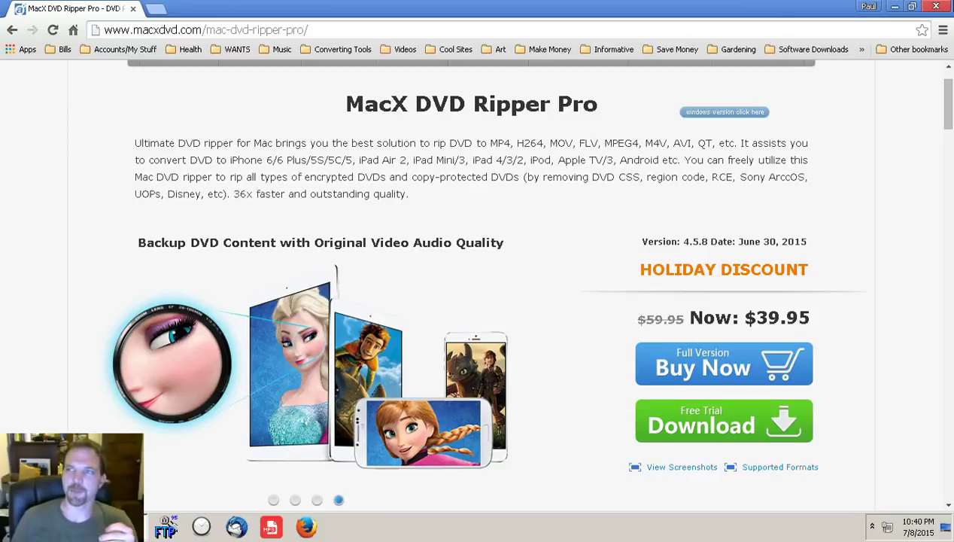
scroll(550, 141, up, 1)
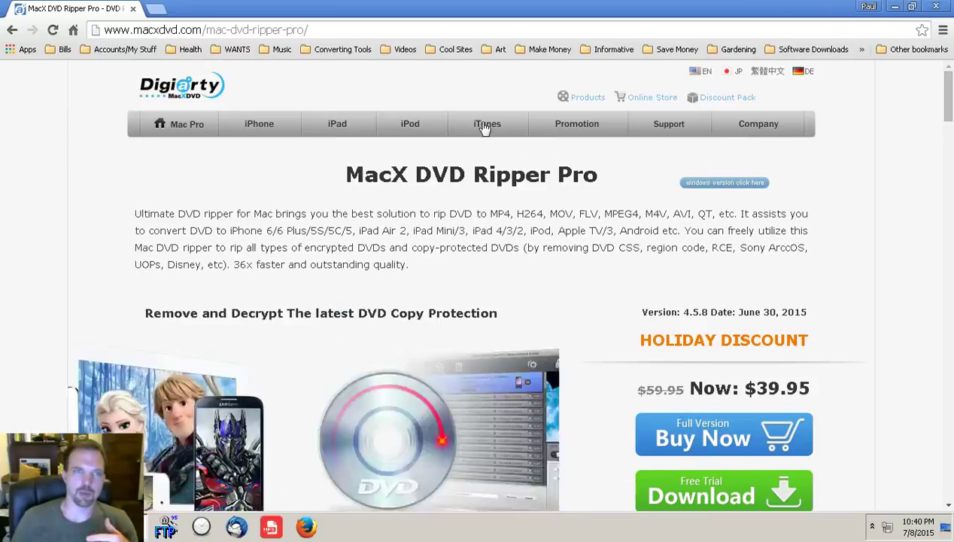
scroll(406, 143, down, 1)
scroll(378, 148, up, 1)
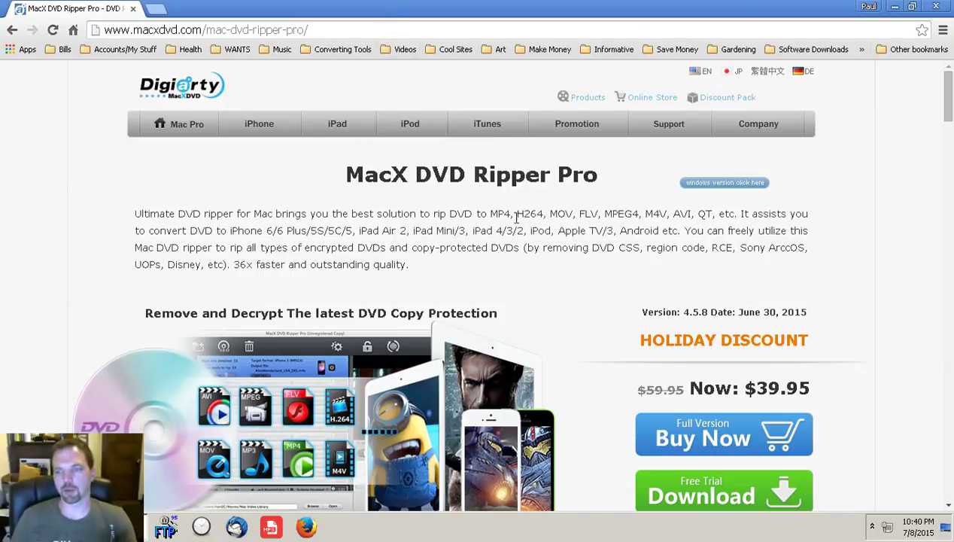
scroll(526, 228, down, 2)
drag(950, 128, 950, 105)
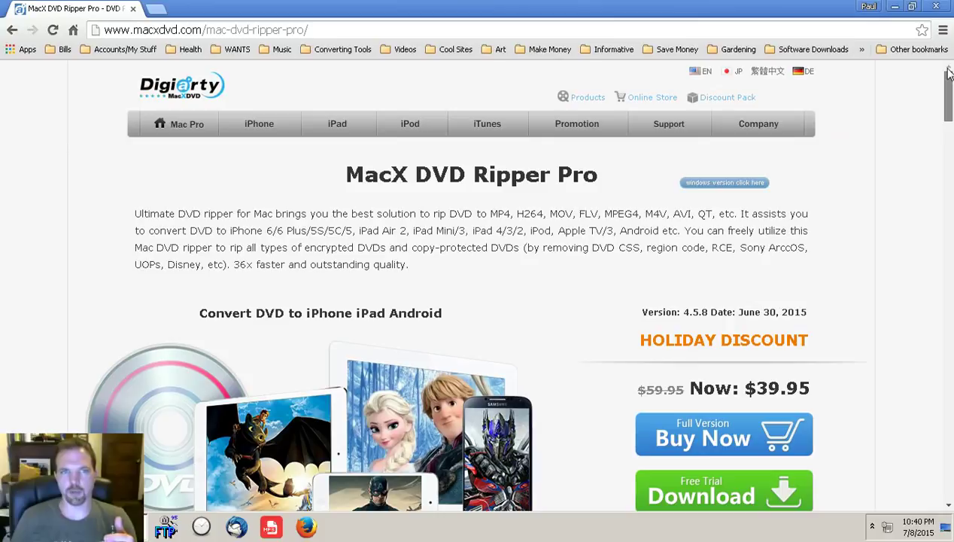
click(354, 27)
click(354, 27)
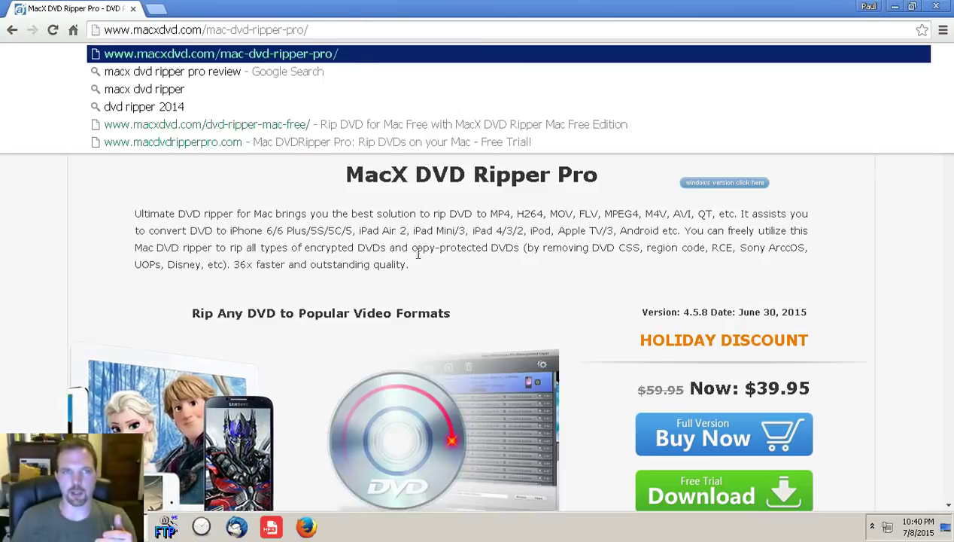
click(495, 253)
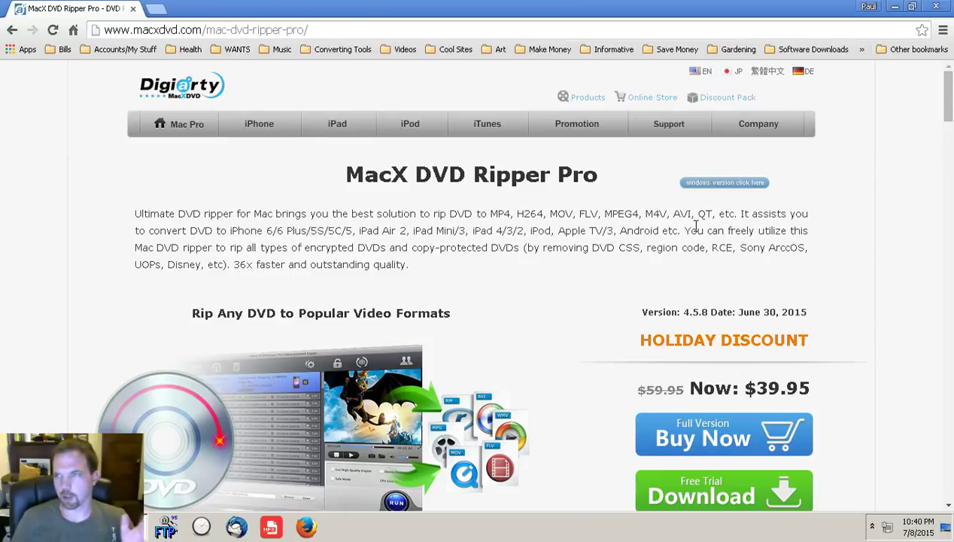
drag(948, 112, 950, 155)
scroll(950, 155, down, 3)
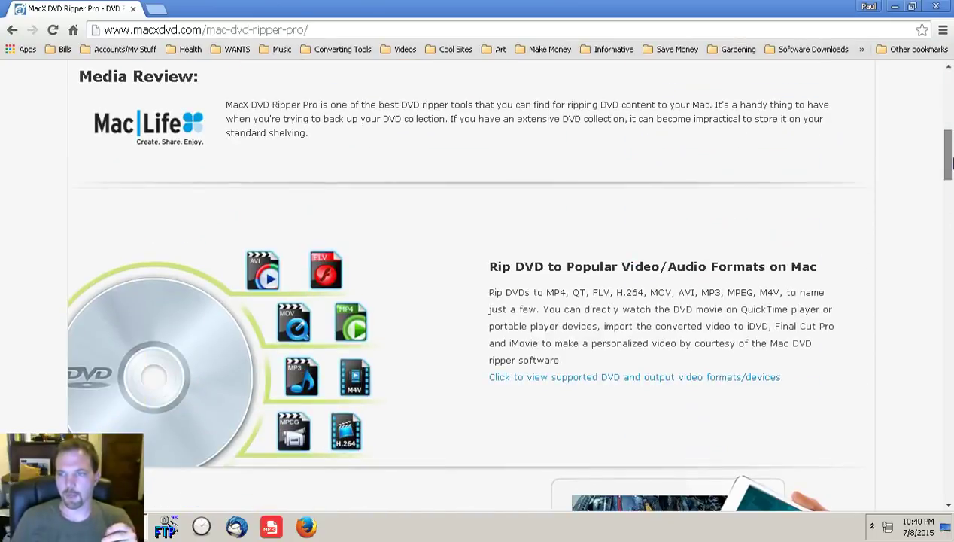
scroll(853, 220, up, 5)
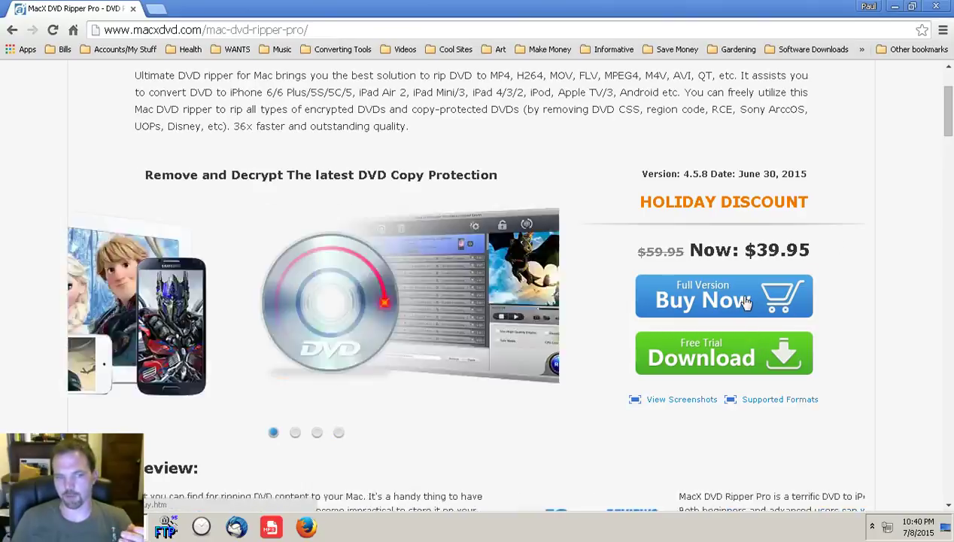
scroll(947, 113, up, 2)
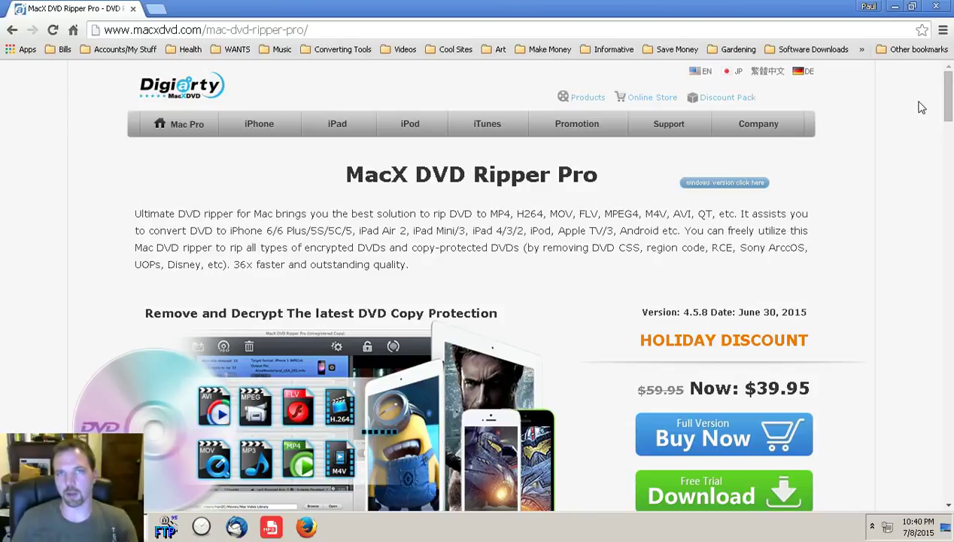
Open the Windows version page of MacX DVD Ripper Pro and review its description, special offer and related products.
mouse_move(803, 133)
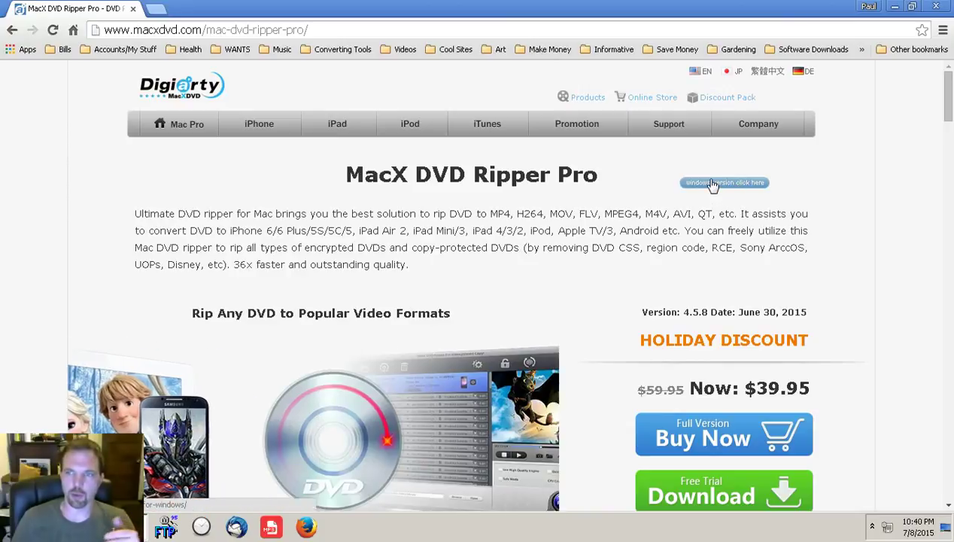
click(713, 185)
drag(949, 135, 949, 173)
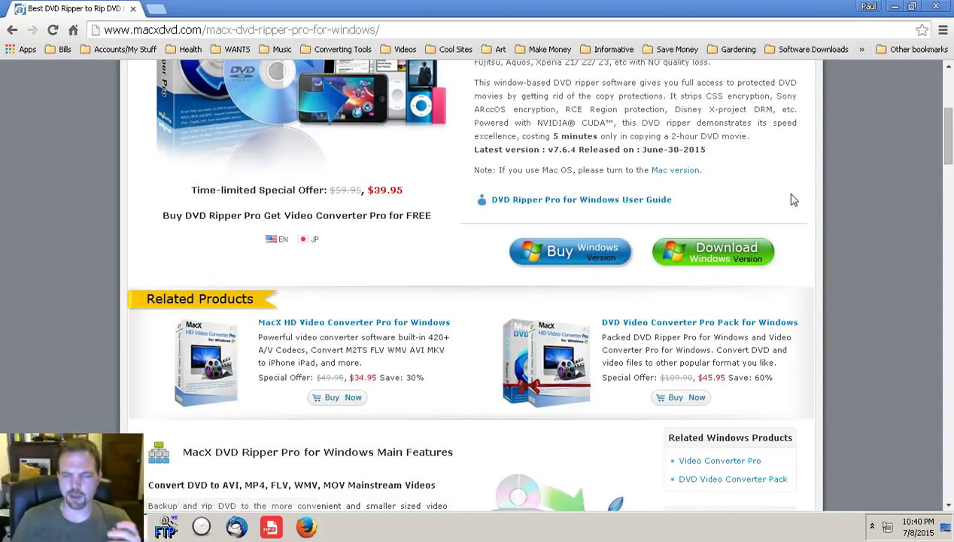
scroll(792, 196, up, 3)
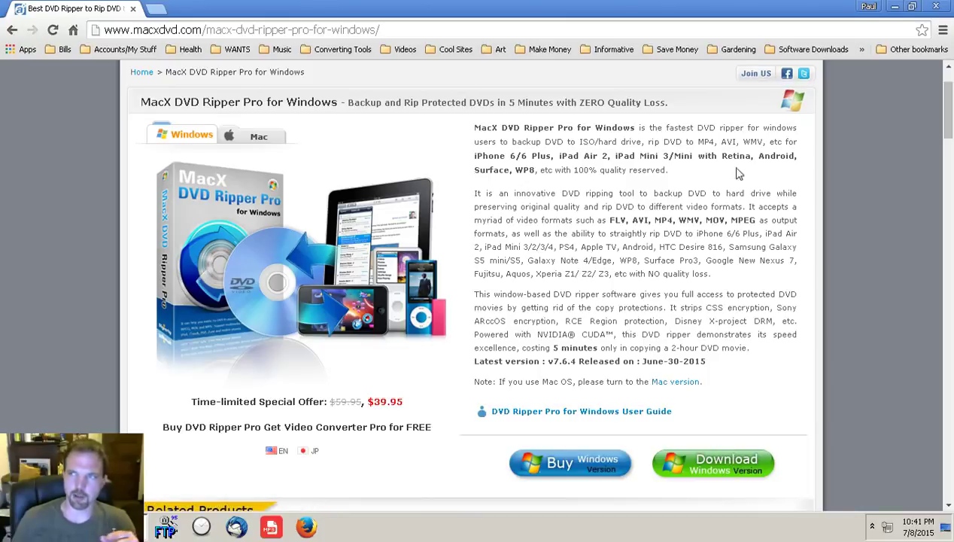
Minimize the browser, launch MacX DVD Ripper Pro for Windows from its desktop shortcut, and reposition its window.
click(896, 6)
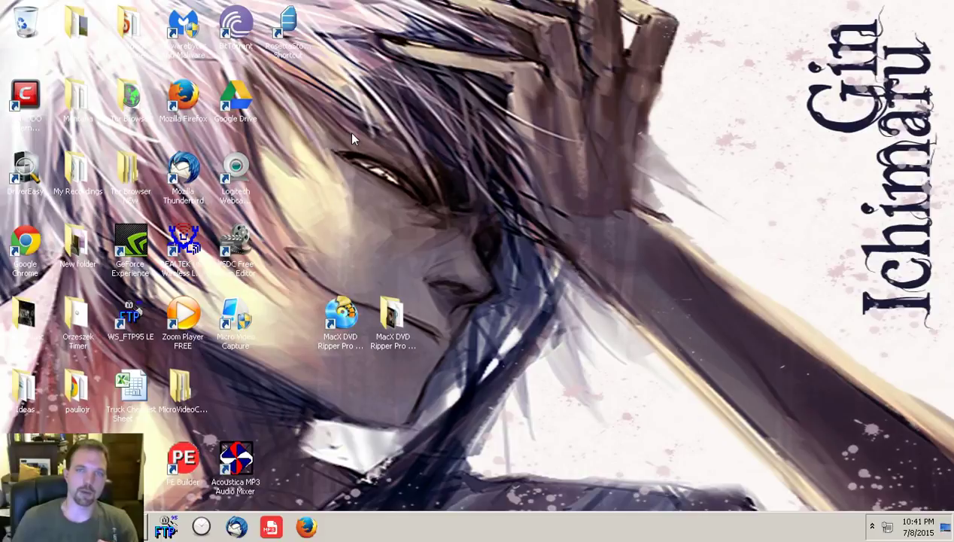
click(355, 340)
double_click(352, 333)
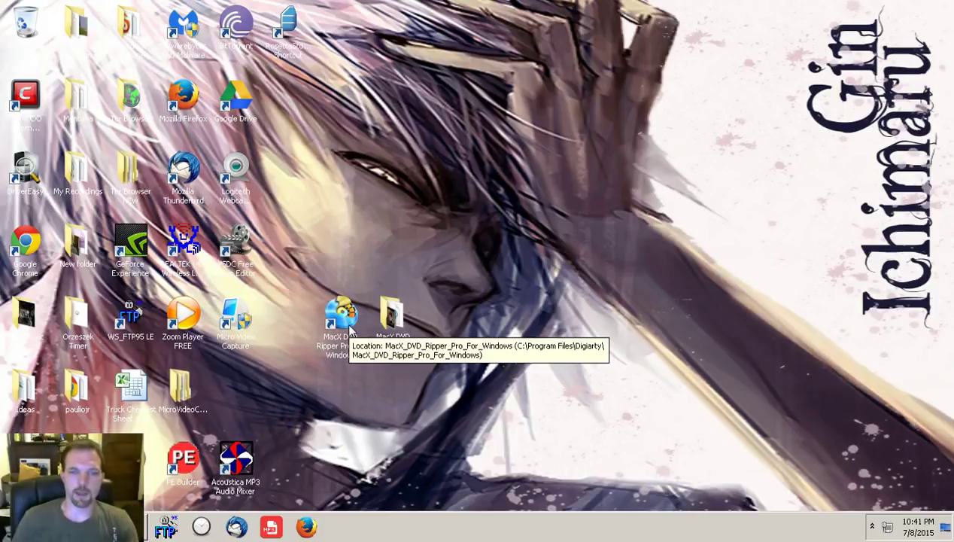
click(346, 319)
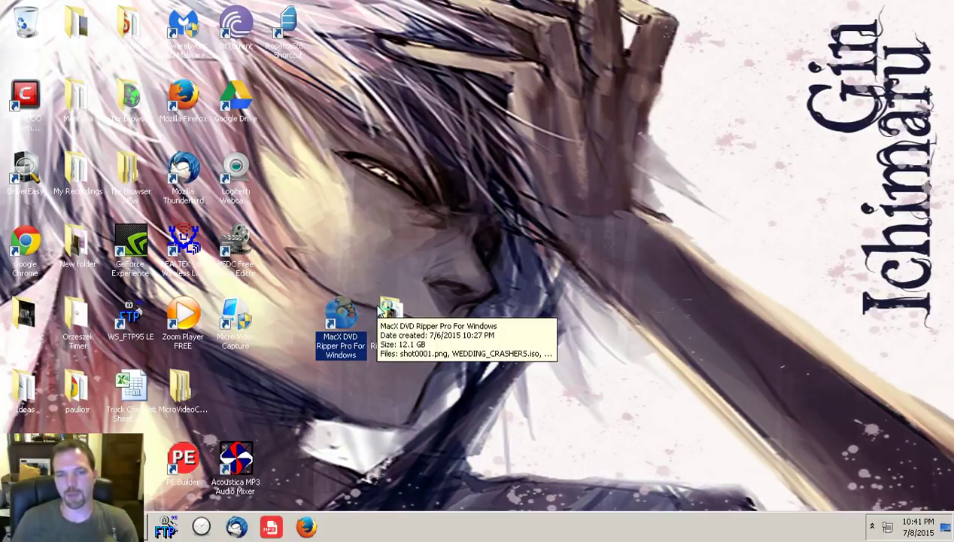
key(Return)
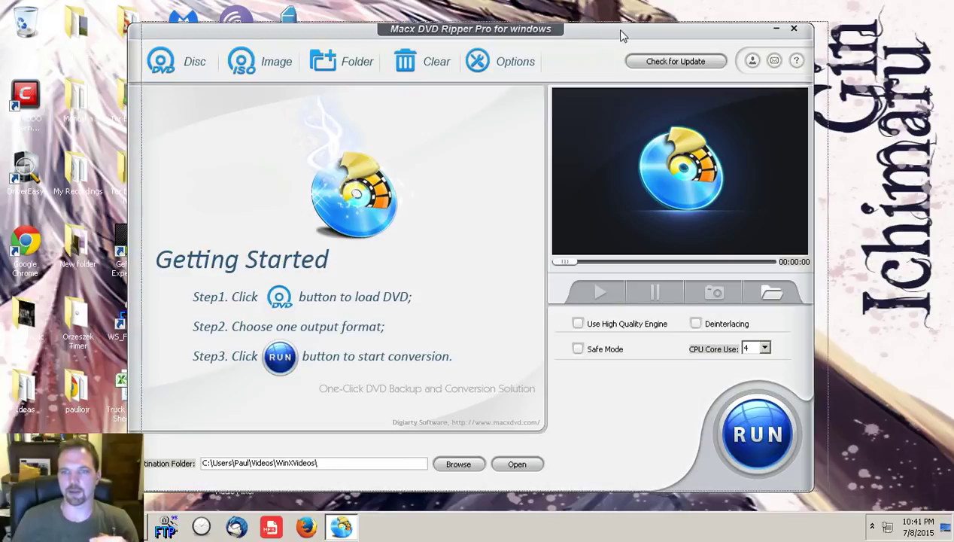
drag(607, 34, 622, 35)
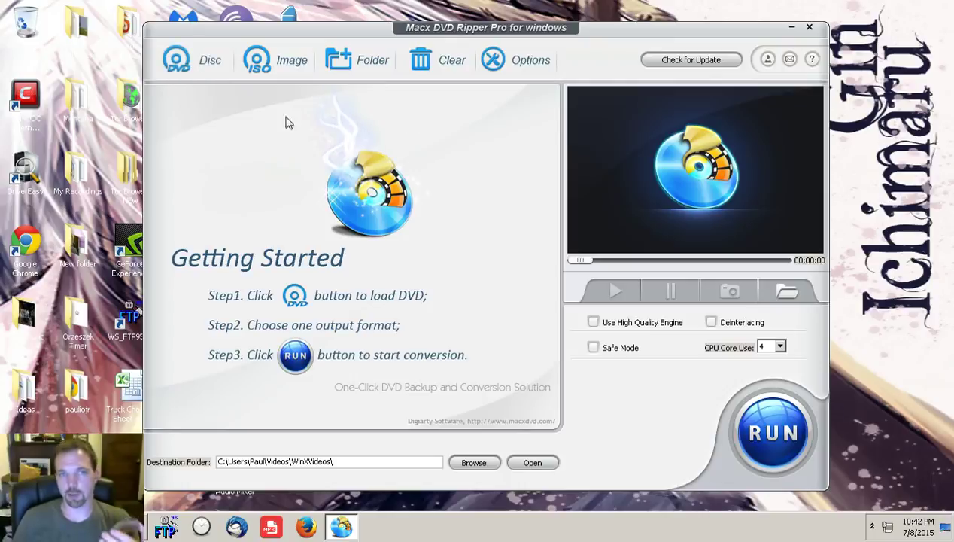
Load the WEDDING_CRASHERS DVD from drive E: as the source disc, dismissing the AutoPlay window.
click(188, 71)
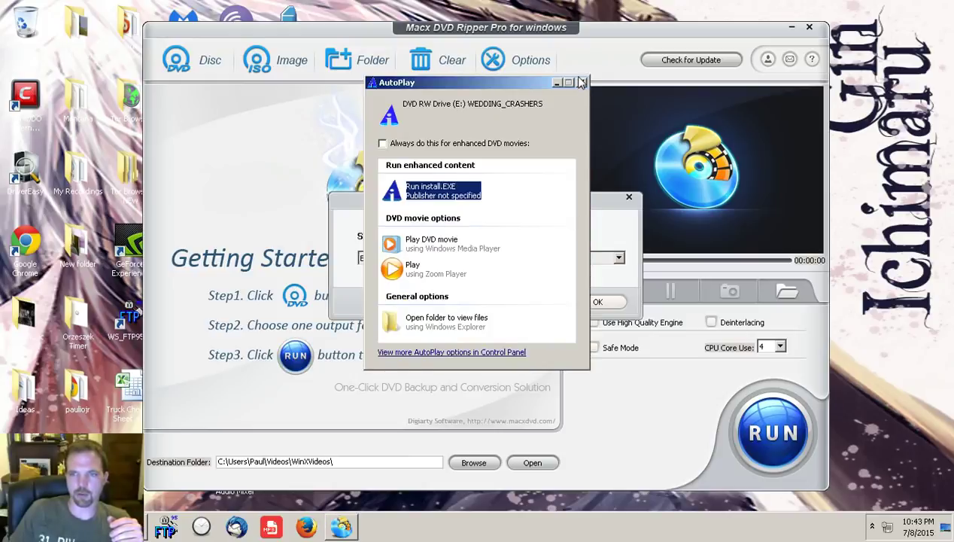
click(582, 82)
click(595, 302)
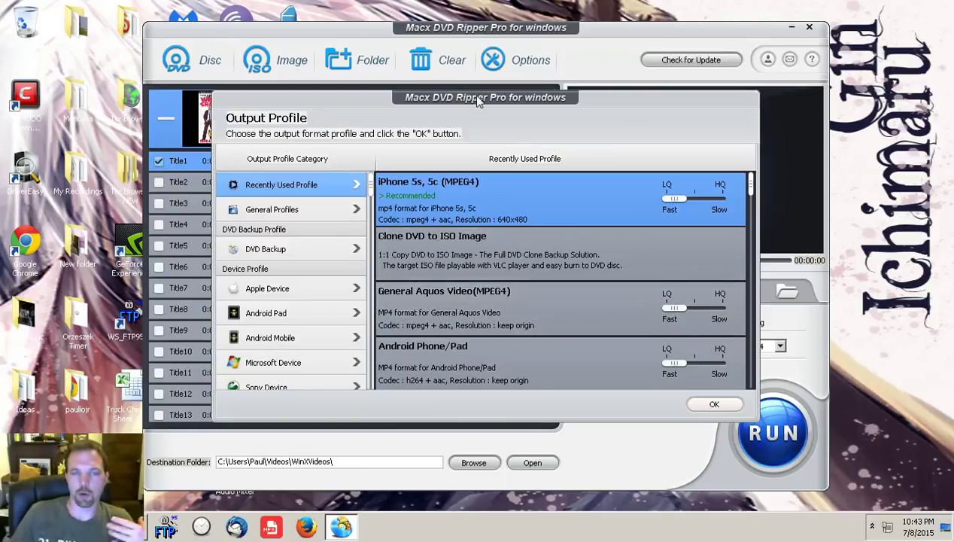
Examine the disc's title list behind the Output Profile dialog and browse the available backup, device, web video and common video/music profile categories.
drag(477, 99, 773, 24)
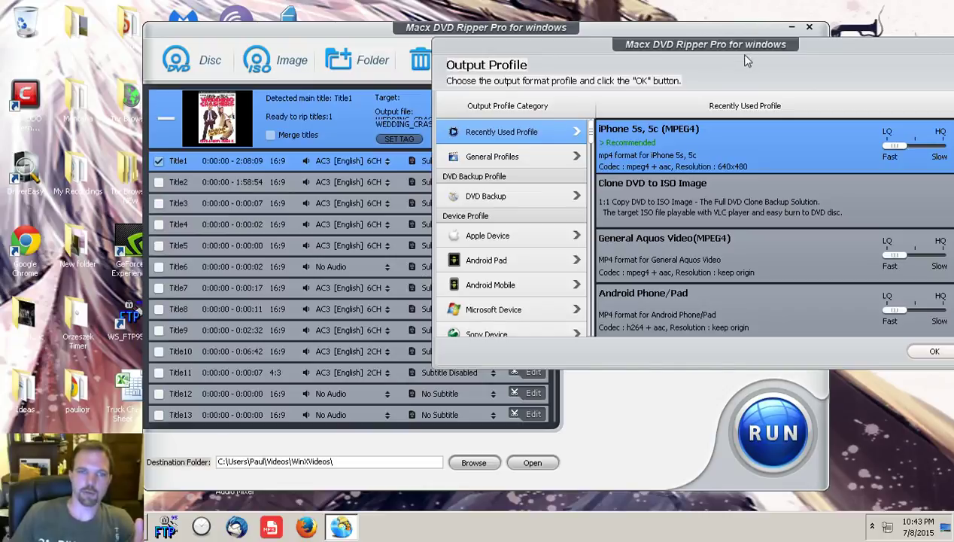
drag(746, 60, 427, 93)
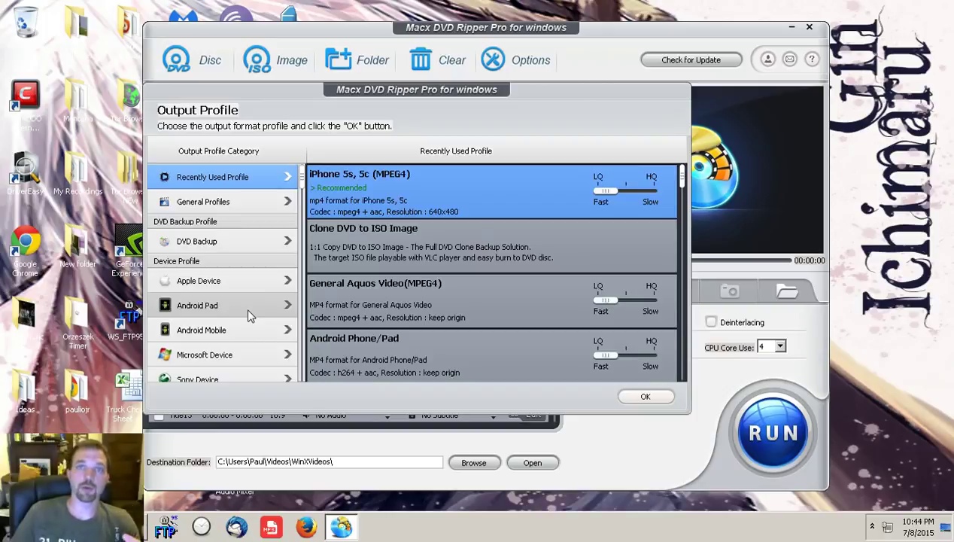
scroll(246, 306, down, 3)
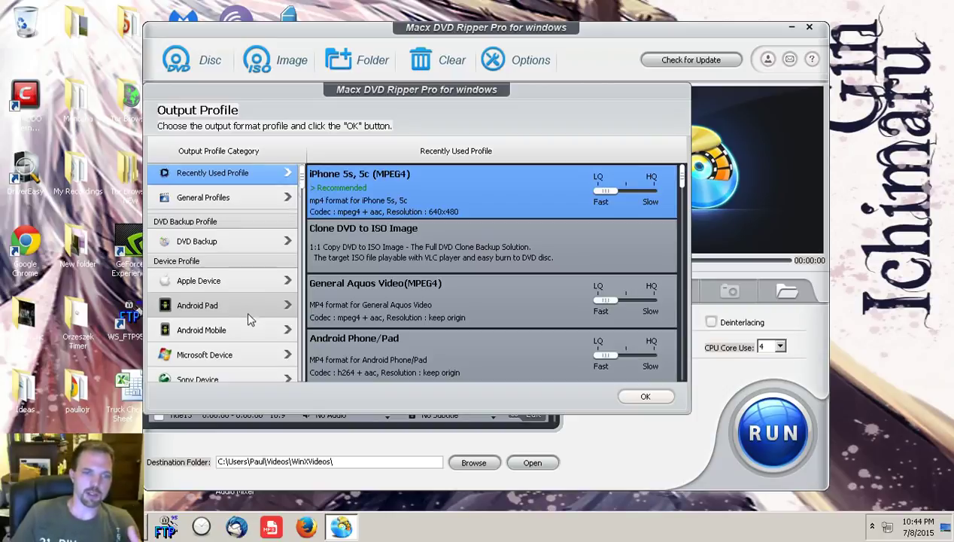
scroll(248, 311, up, 1)
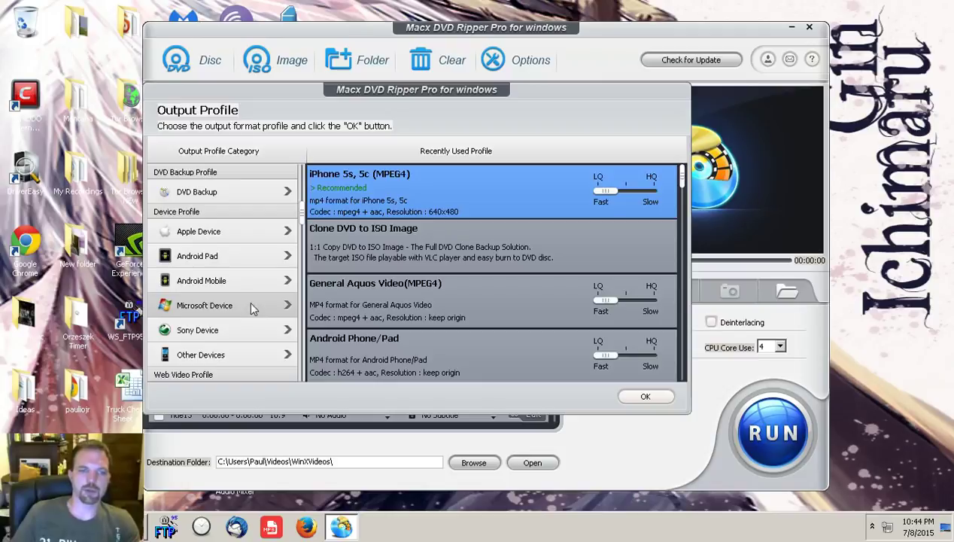
scroll(252, 309, down, 2)
scroll(253, 306, down, 3)
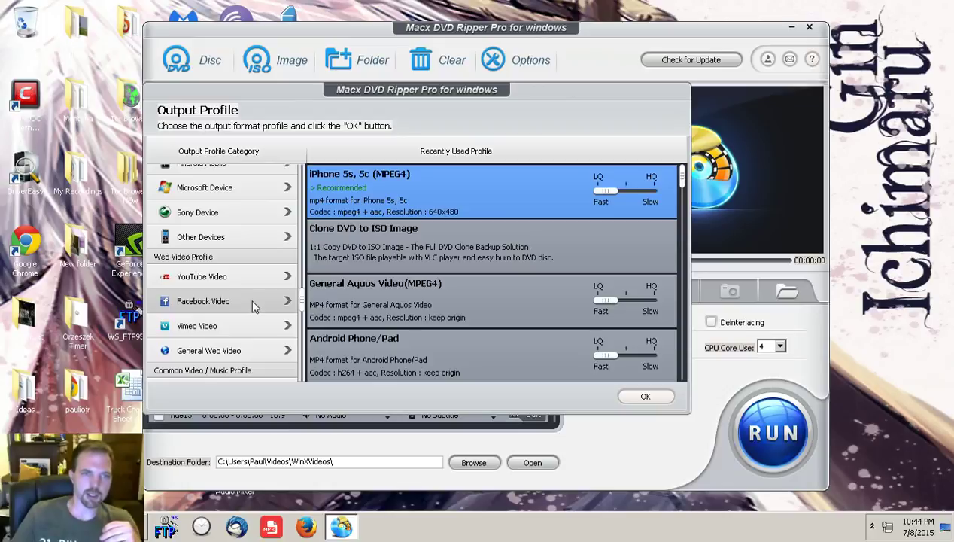
scroll(253, 304, up, 3)
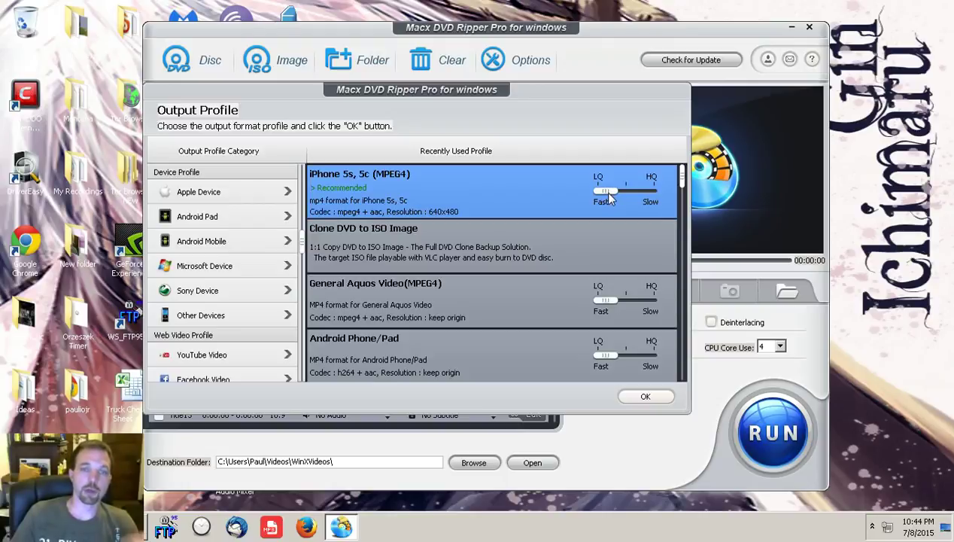
scroll(256, 203, up, 1)
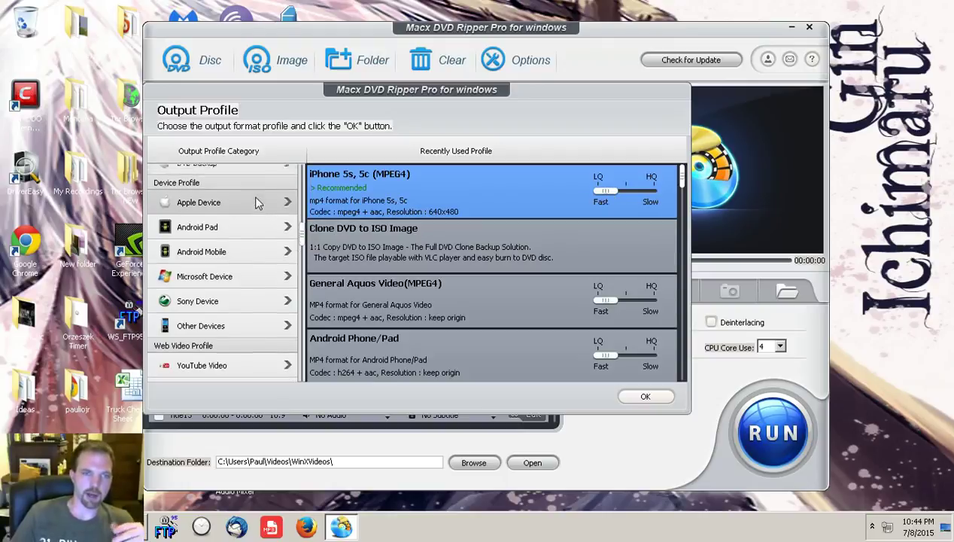
scroll(256, 201, up, 3)
scroll(245, 257, down, 2)
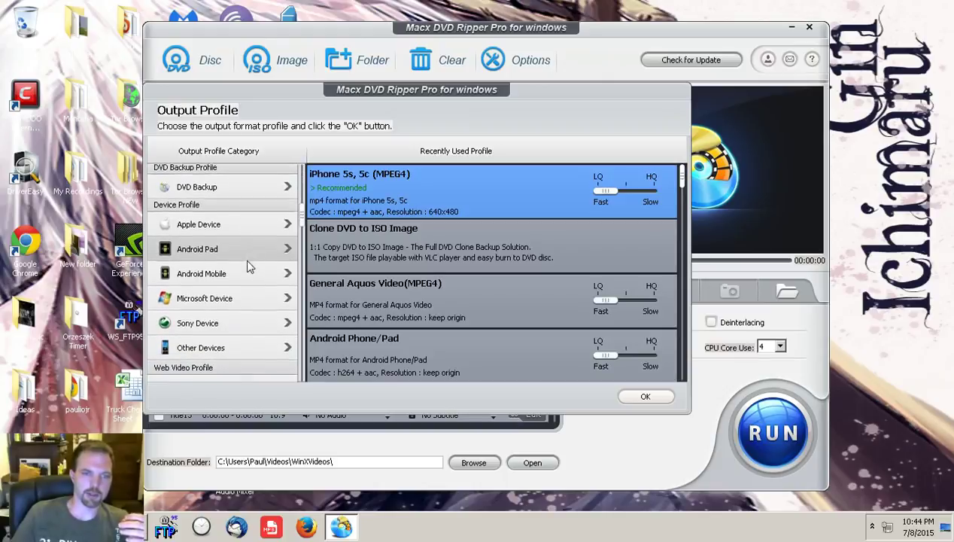
scroll(248, 263, down, 4)
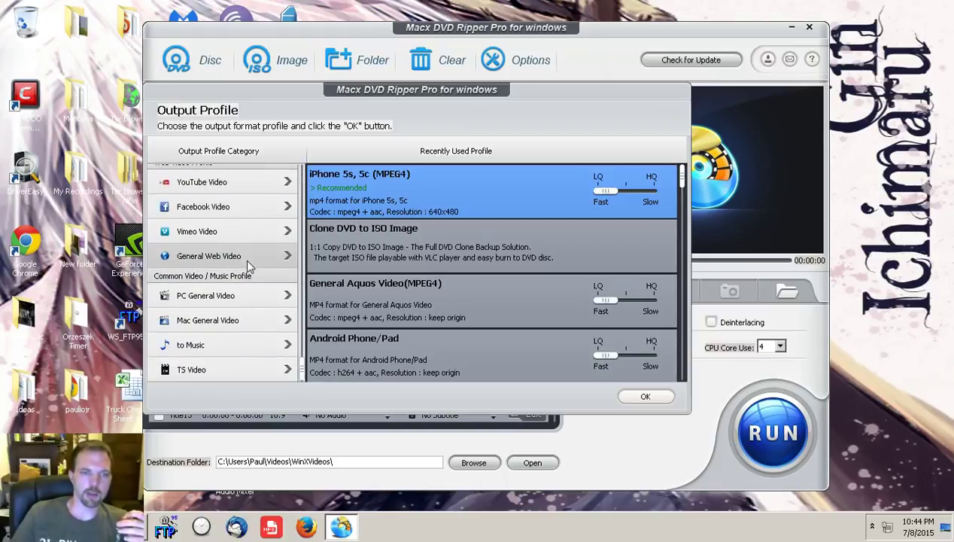
scroll(246, 262, up, 3)
scroll(247, 262, down, 3)
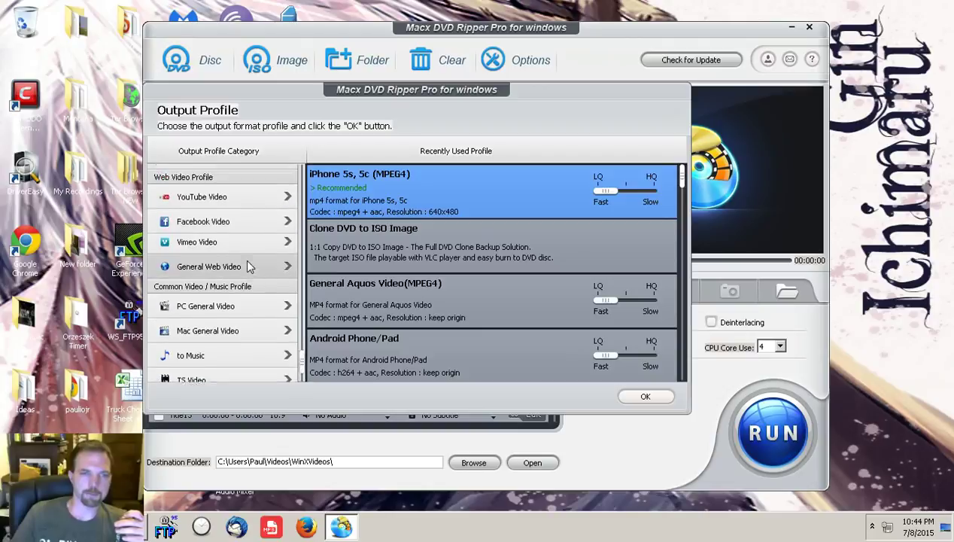
scroll(249, 267, up, 5)
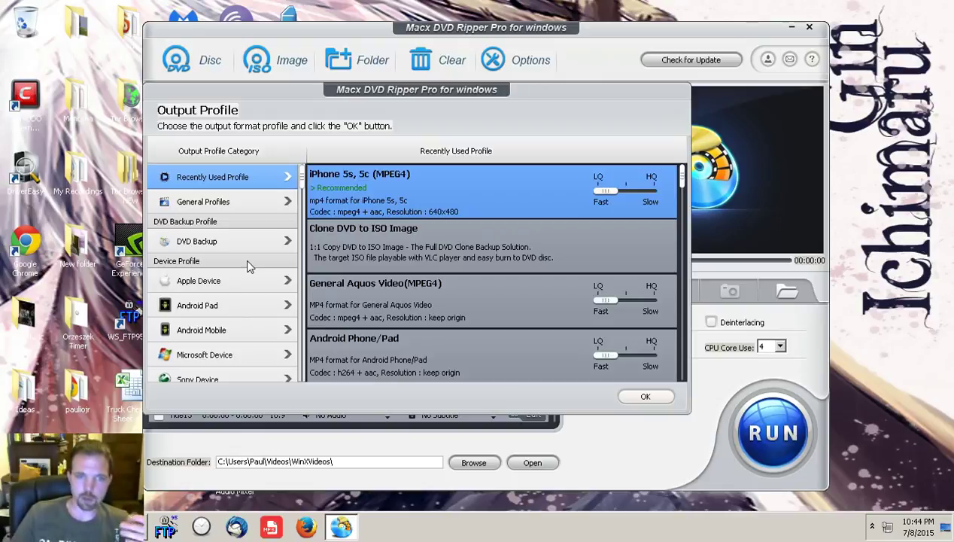
scroll(250, 265, down, 5)
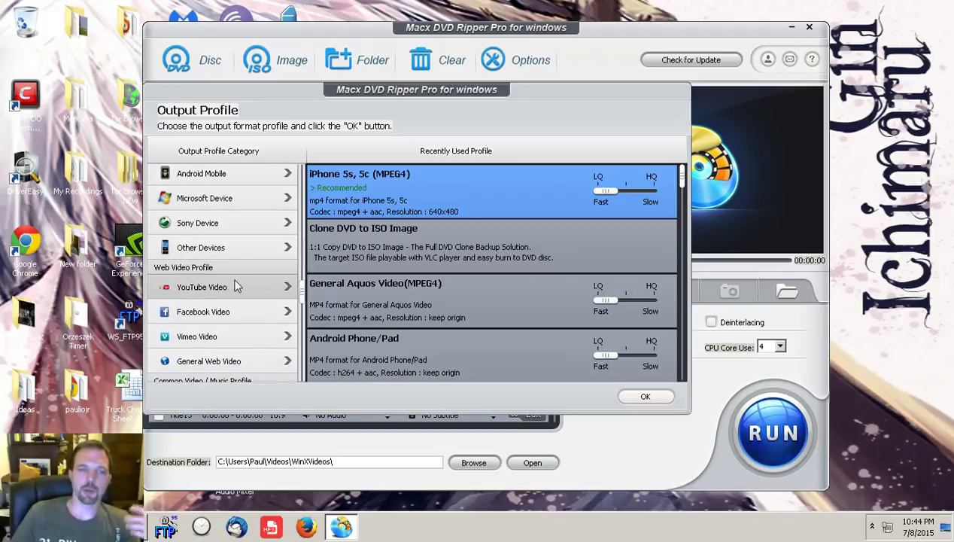
Review the output profiles offered in the to Music, Recently Used Profile and General Profiles categories.
scroll(232, 290, down, 4)
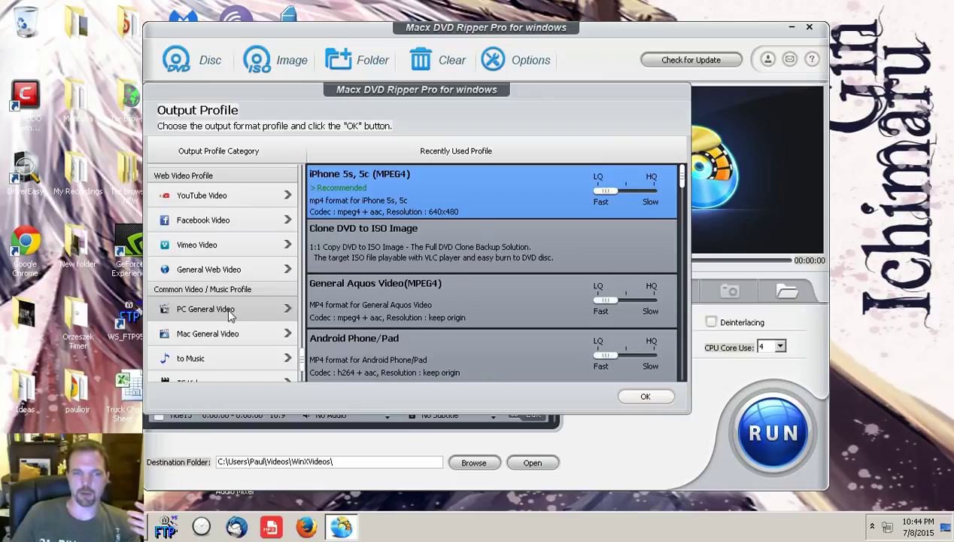
scroll(232, 310, down, 2)
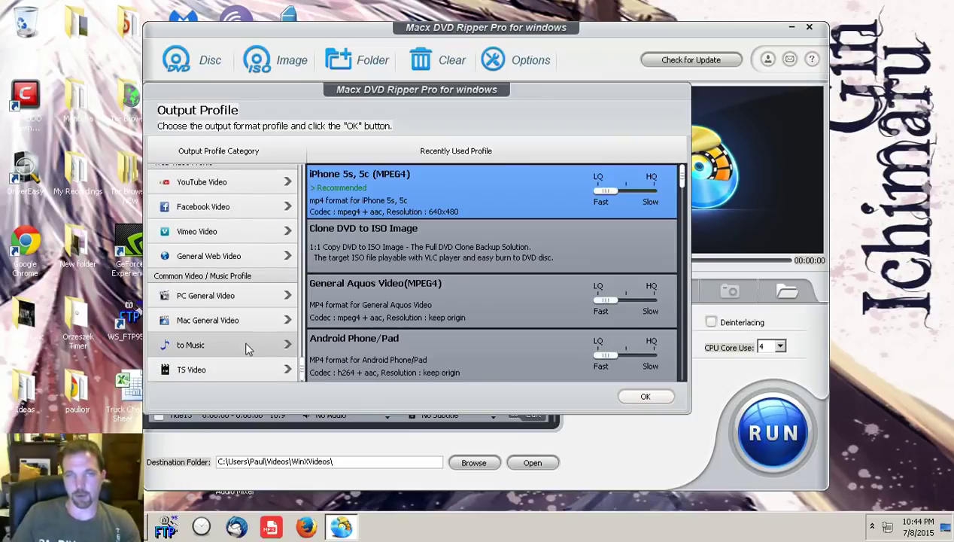
click(247, 346)
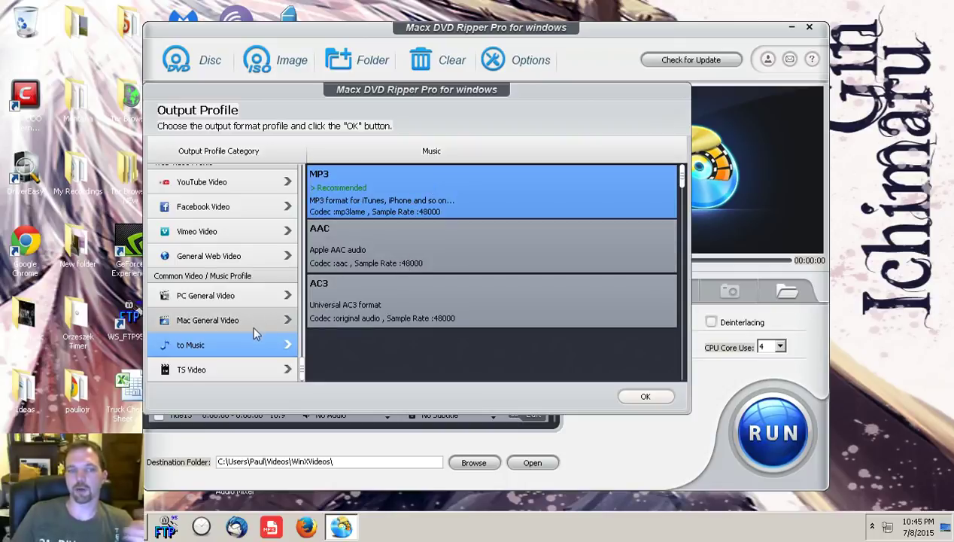
scroll(253, 332, up, 10)
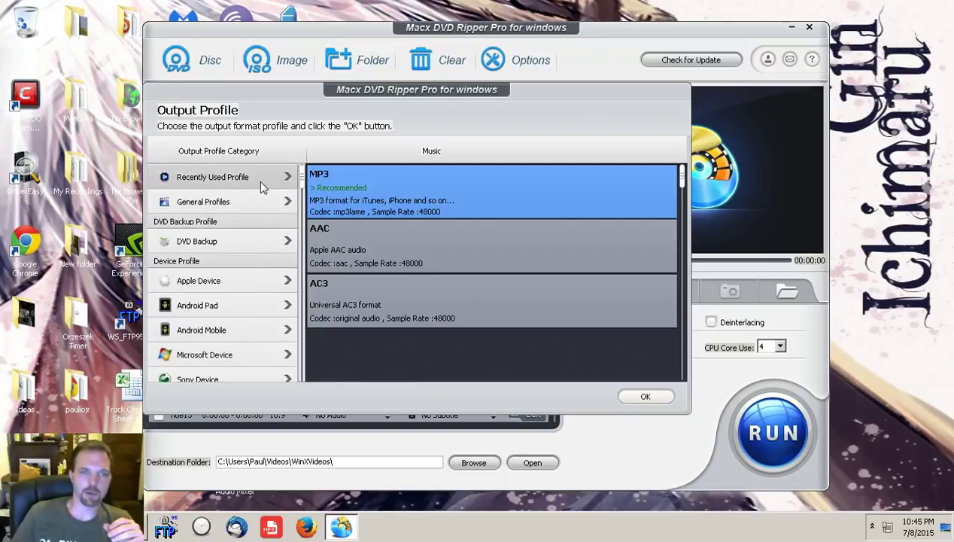
click(259, 181)
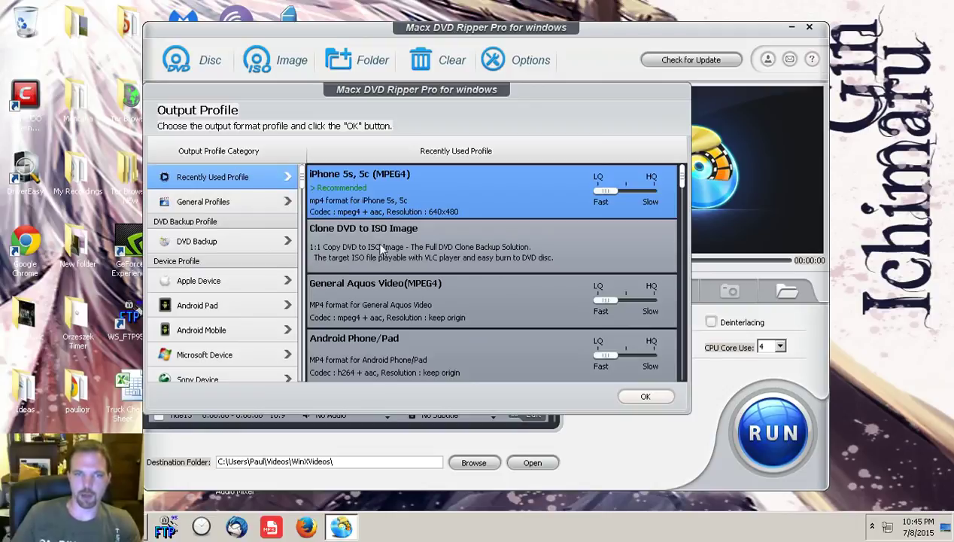
click(232, 202)
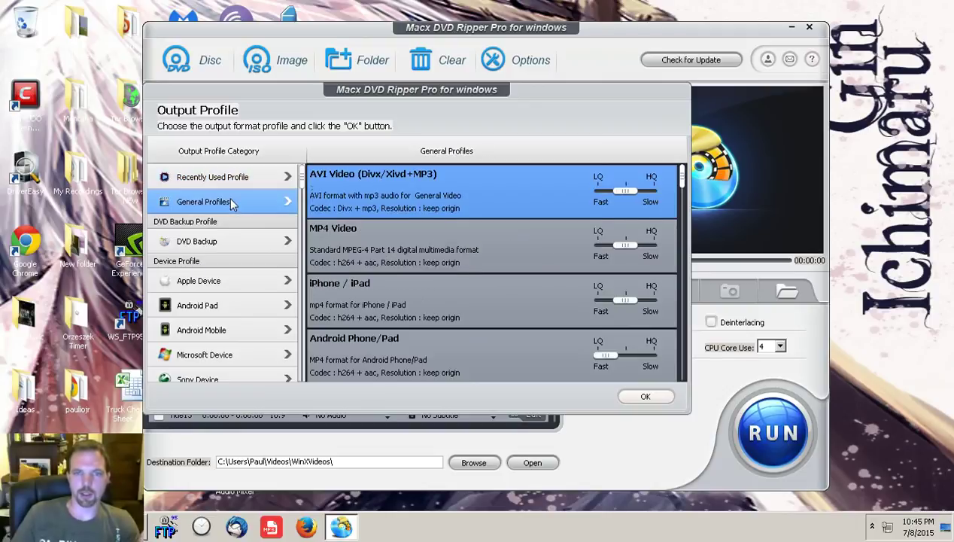
Show the DVD Backup profiles and select Clone DVD to ISO Image.
click(258, 242)
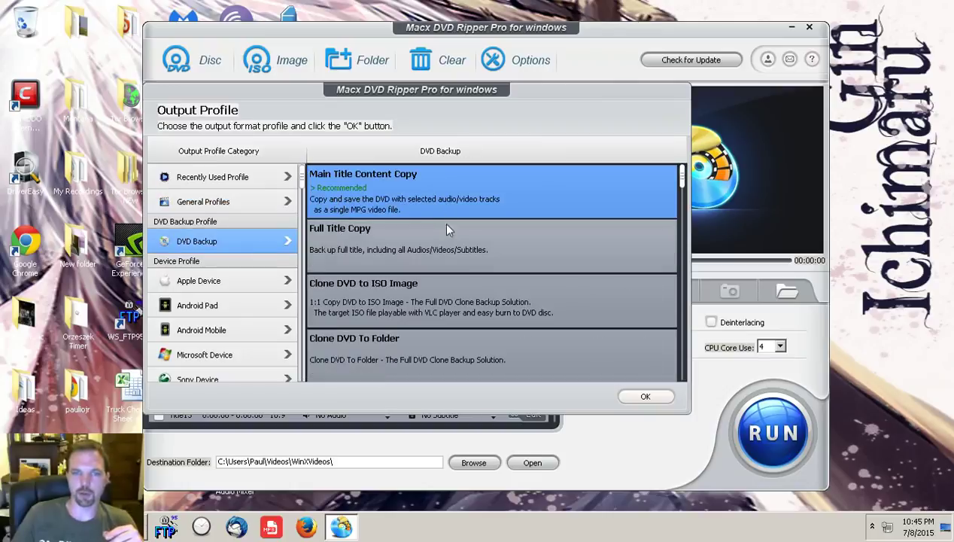
click(428, 301)
scroll(423, 295, down, 1)
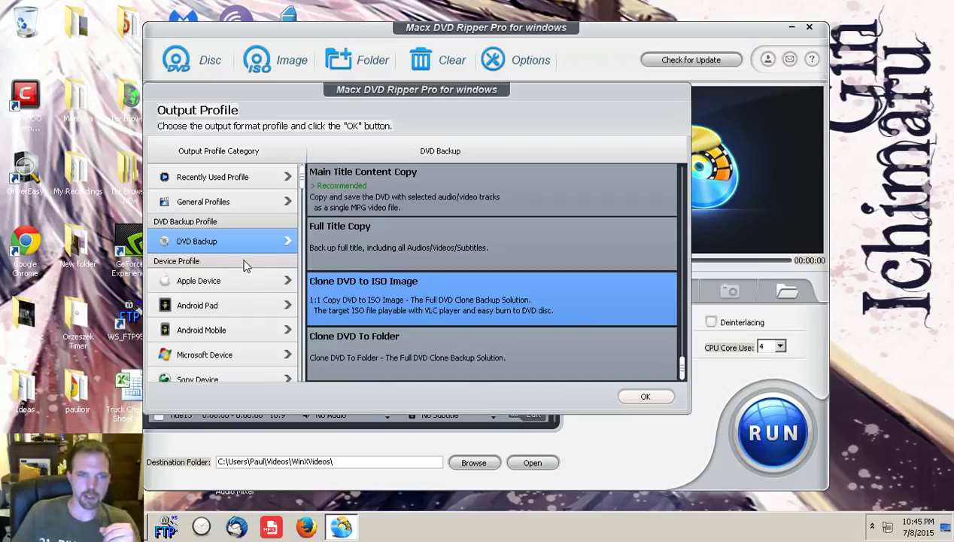
scroll(249, 265, down, 1)
scroll(248, 265, down, 2)
scroll(249, 265, up, 3)
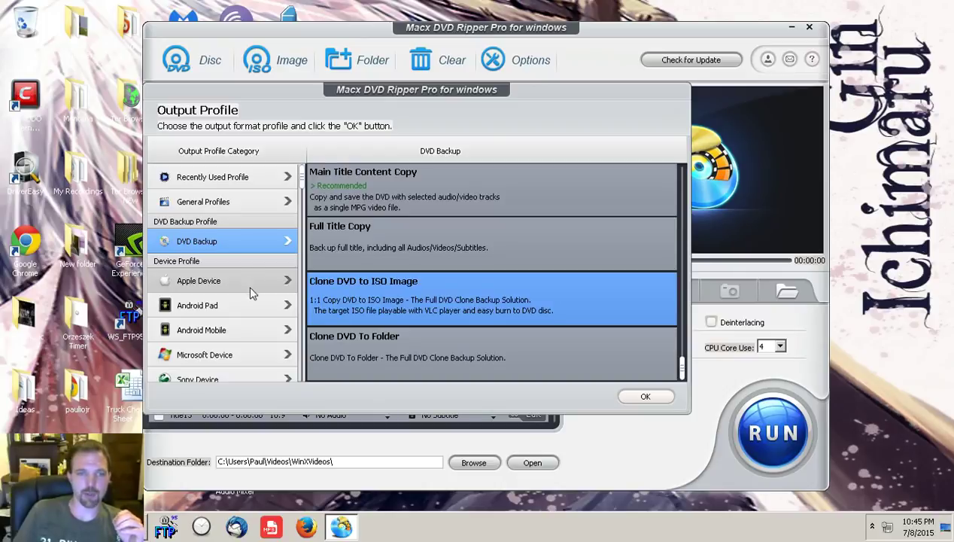
Examine the available iPhone Video profiles in the Apple Device category.
scroll(249, 301, down, 2)
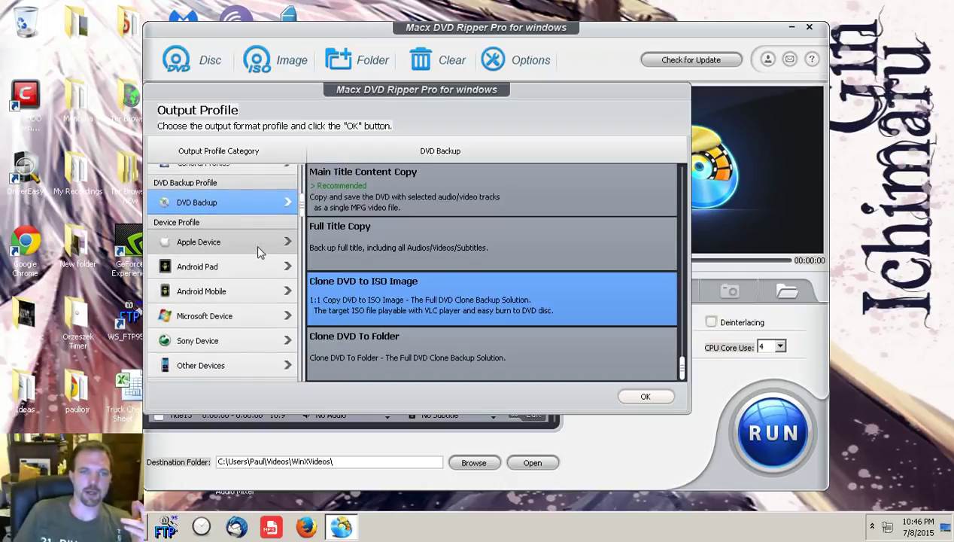
click(257, 242)
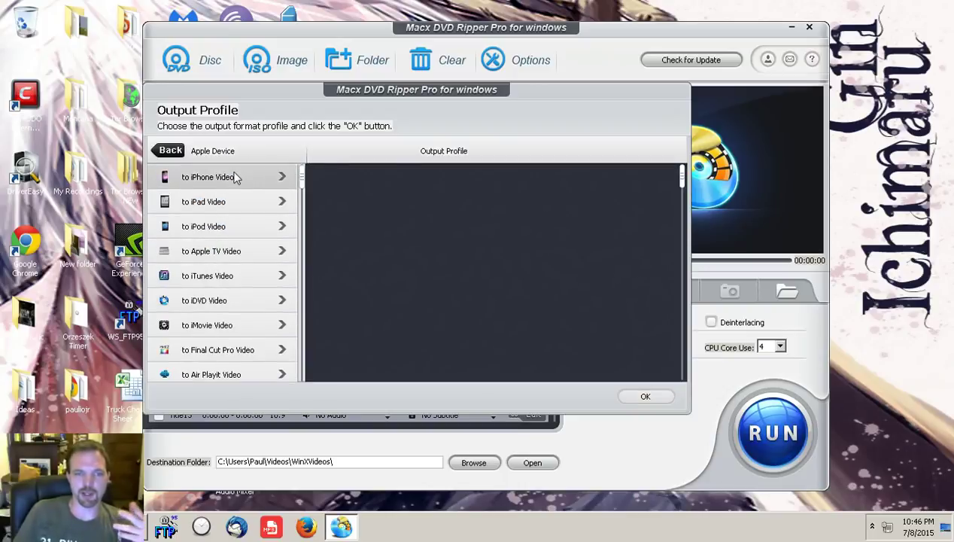
scroll(237, 272, down, 1)
scroll(239, 278, up, 1)
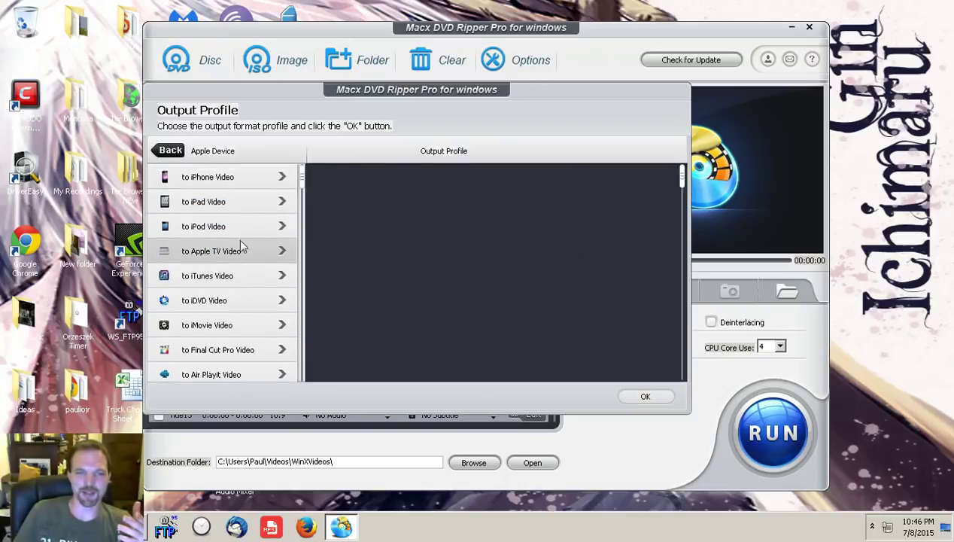
click(236, 185)
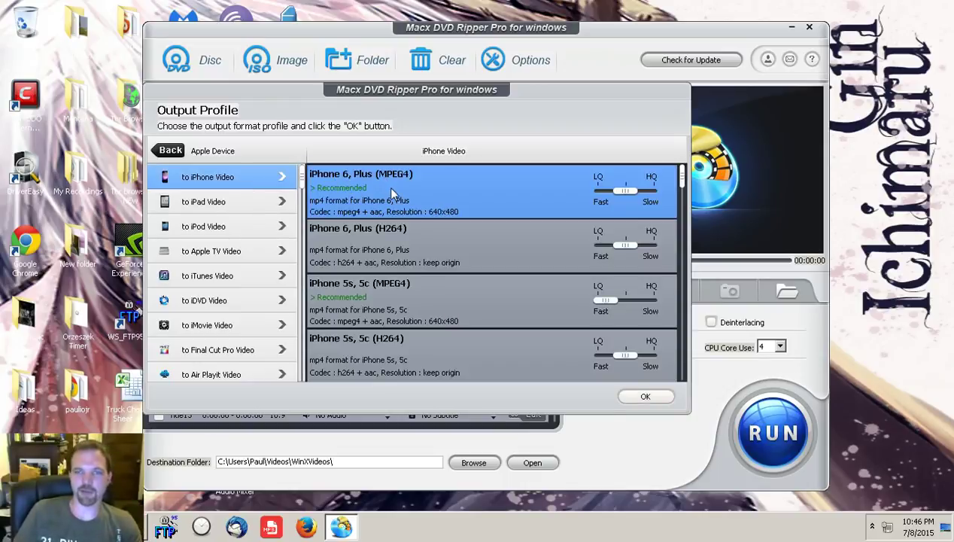
scroll(390, 189, down, 5)
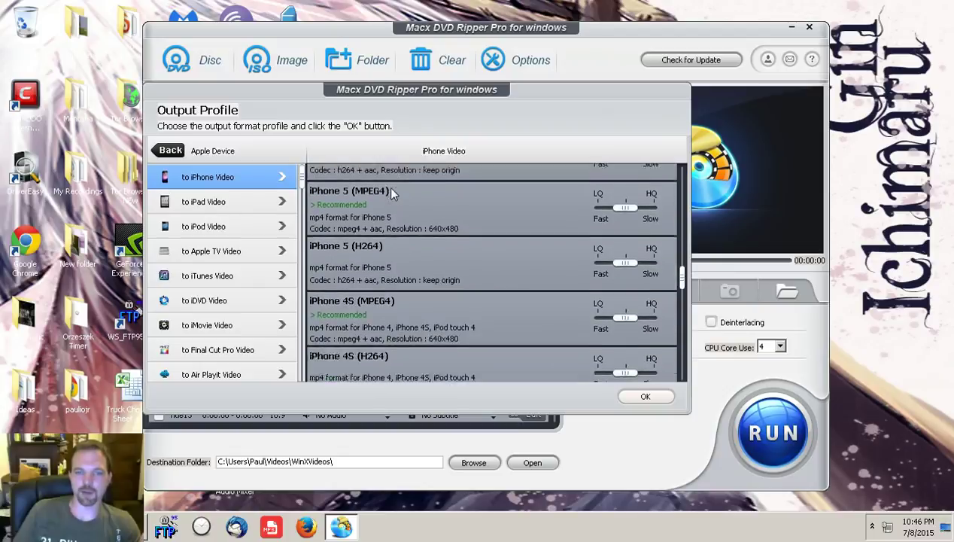
scroll(390, 194, down, 3)
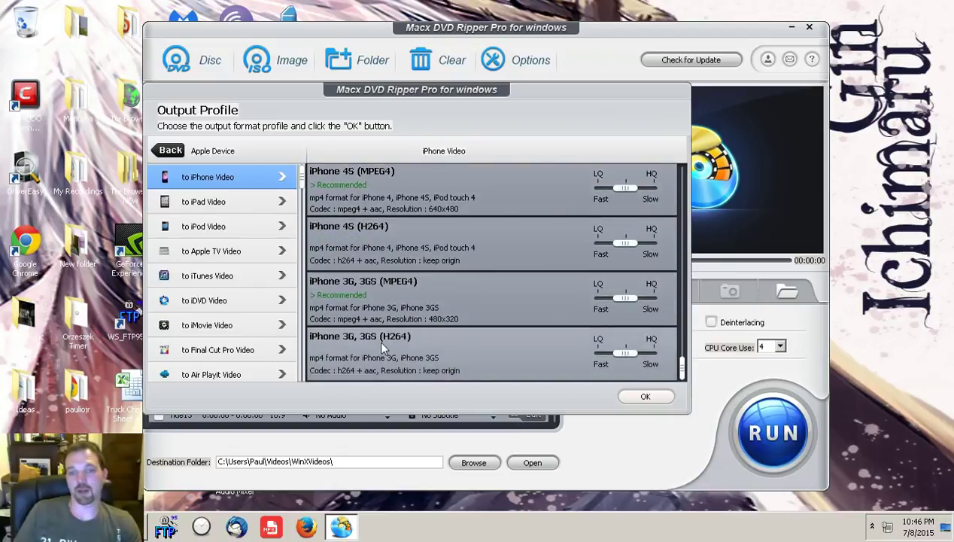
scroll(377, 339, up, 7)
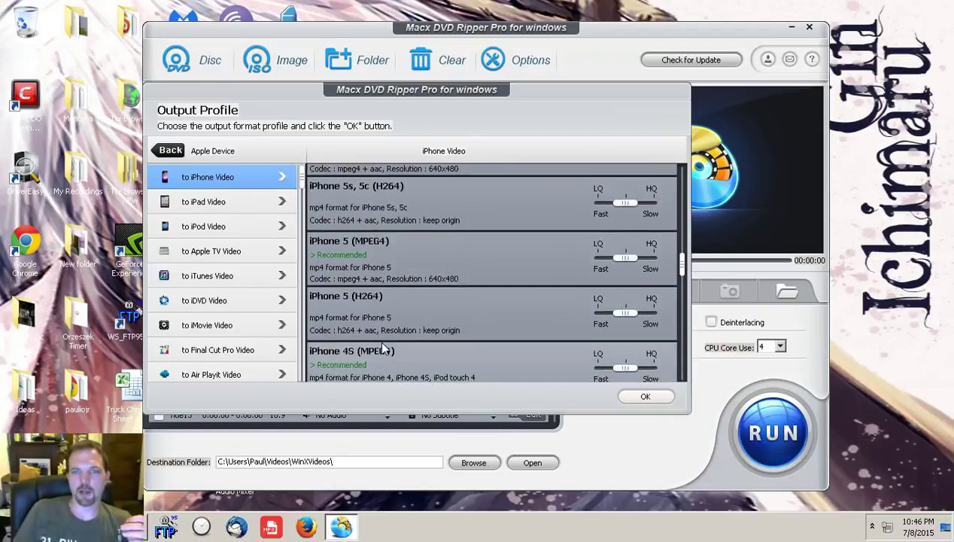
scroll(380, 340, up, 1)
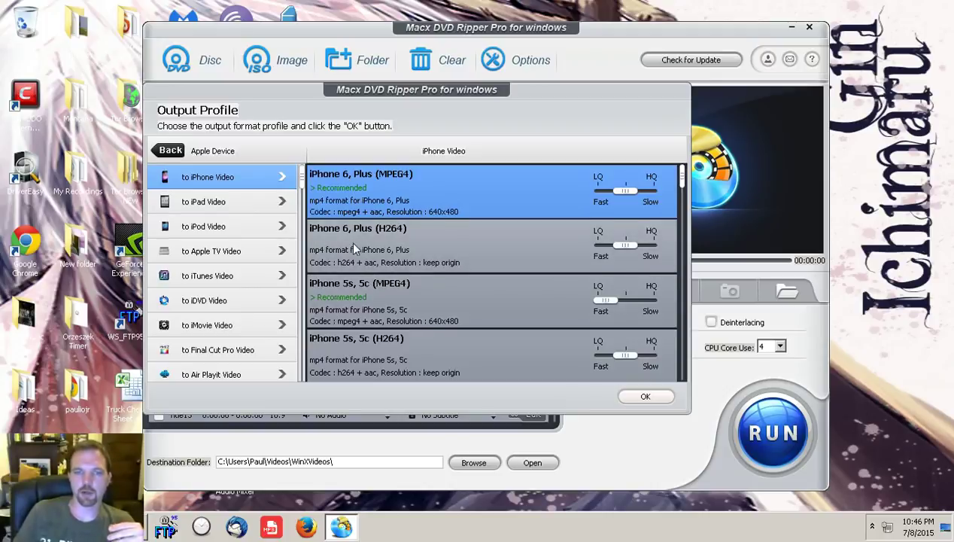
scroll(351, 242, down, 2)
scroll(352, 248, up, 2)
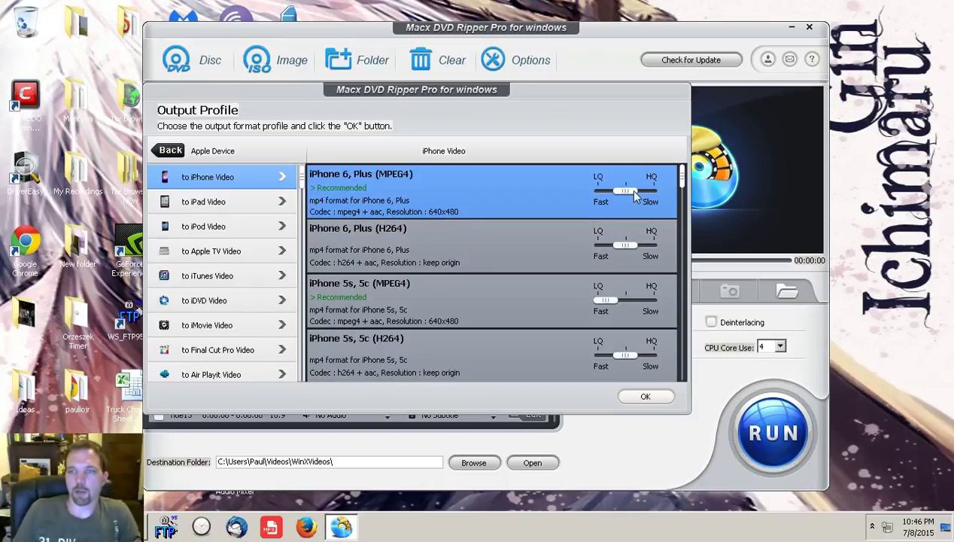
Try the iPhone 6, Plus (MPEG4) profile's quality at HQ (Slow) and set it to LQ (Fast).
mouse_move(632, 195)
mouse_down()
mouse_move(648, 196)
mouse_move(623, 193)
mouse_up()
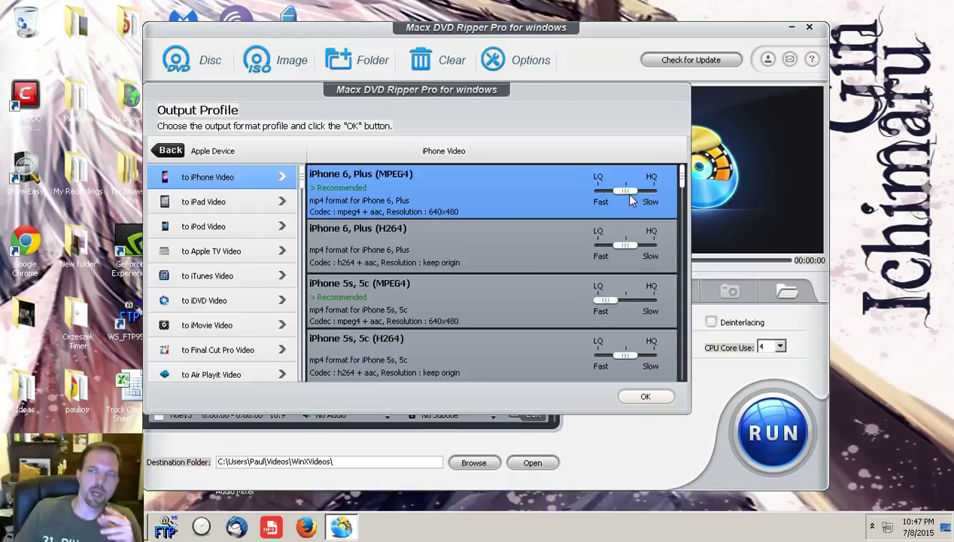
drag(624, 191, 652, 192)
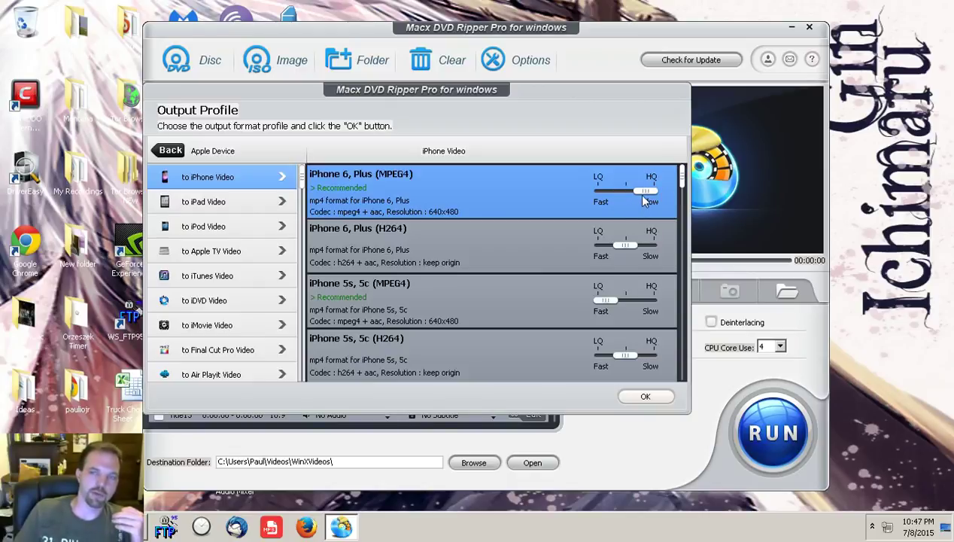
drag(639, 191, 615, 193)
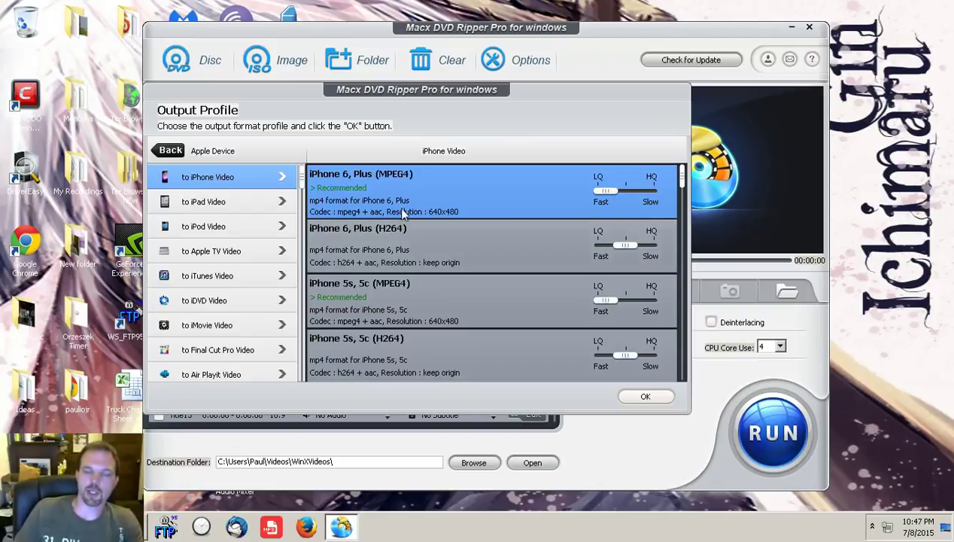
scroll(402, 212, down, 3)
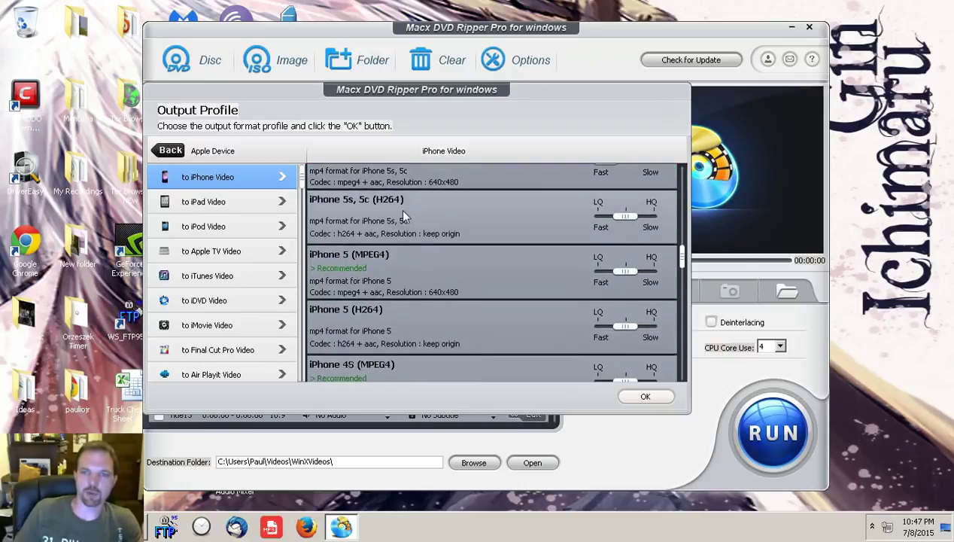
scroll(401, 218, up, 3)
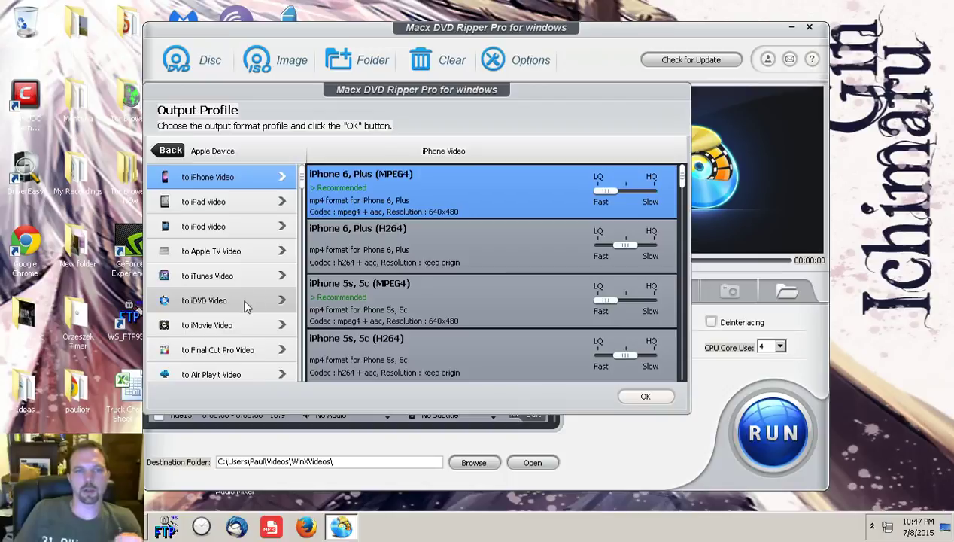
Show the General Mobile Video profiles for Android Mobile and set the General Aquos Video(MPEG4) quality to HQ (Slow).
click(160, 152)
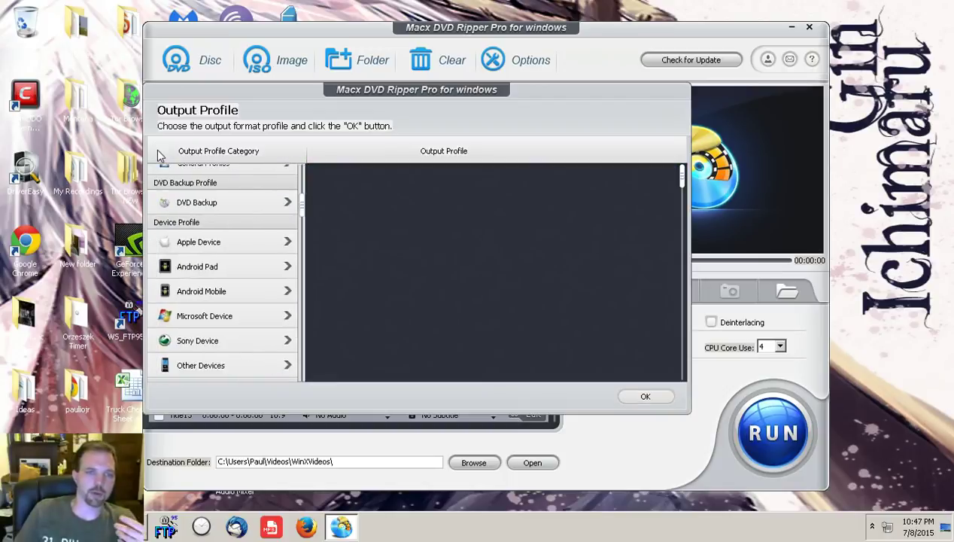
click(232, 292)
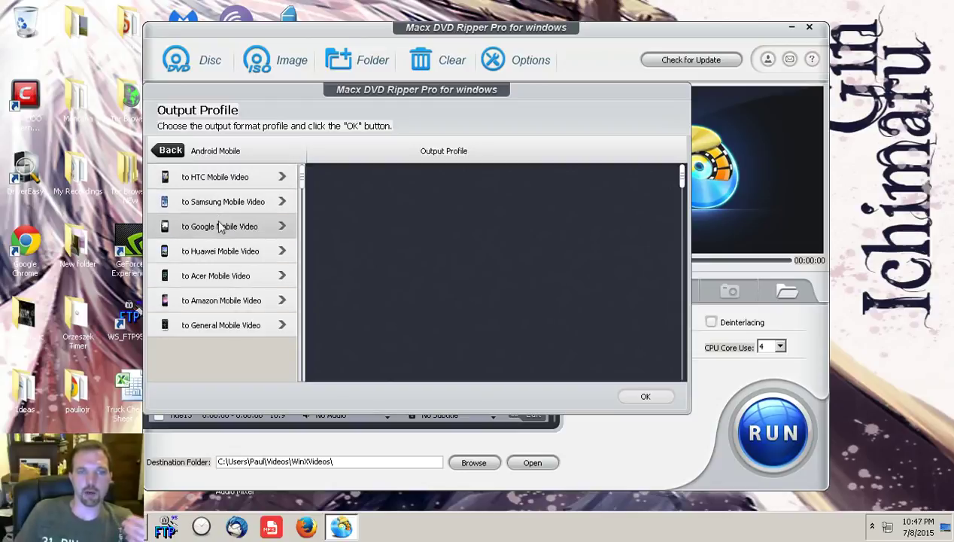
click(224, 330)
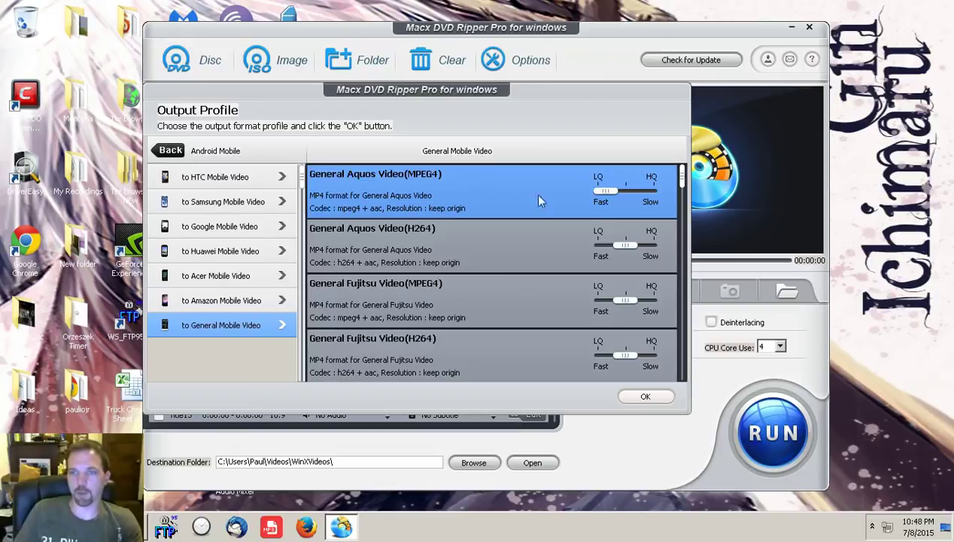
mouse_move(607, 194)
mouse_down()
mouse_move(667, 188)
mouse_move(558, 183)
mouse_move(660, 191)
mouse_move(600, 197)
mouse_up()
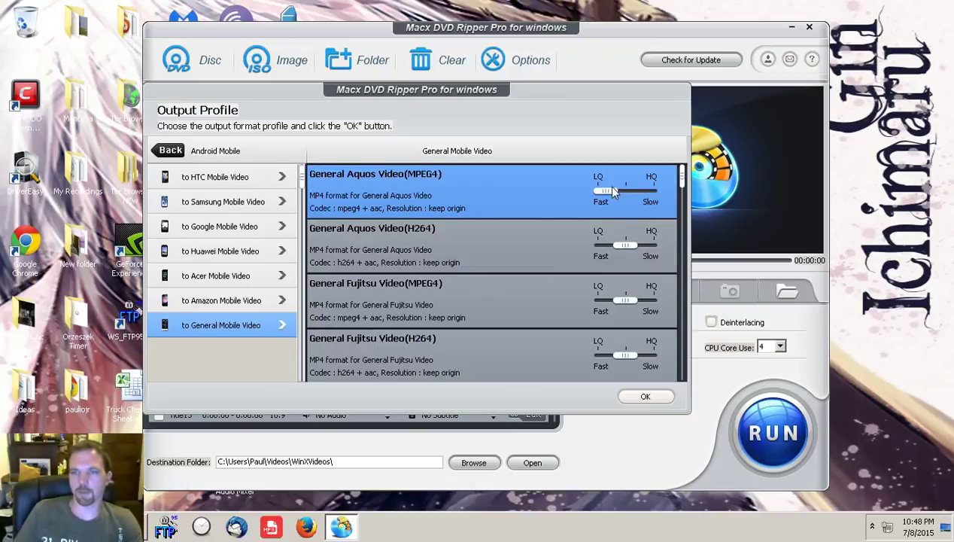
drag(609, 193, 654, 188)
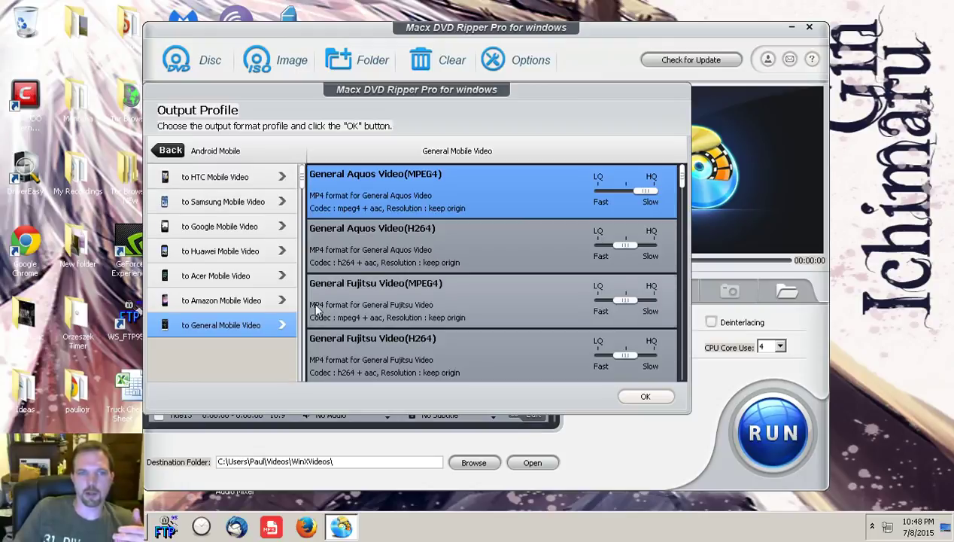
Examine the HTC Mobile Video profiles in the Android Mobile category.
click(271, 175)
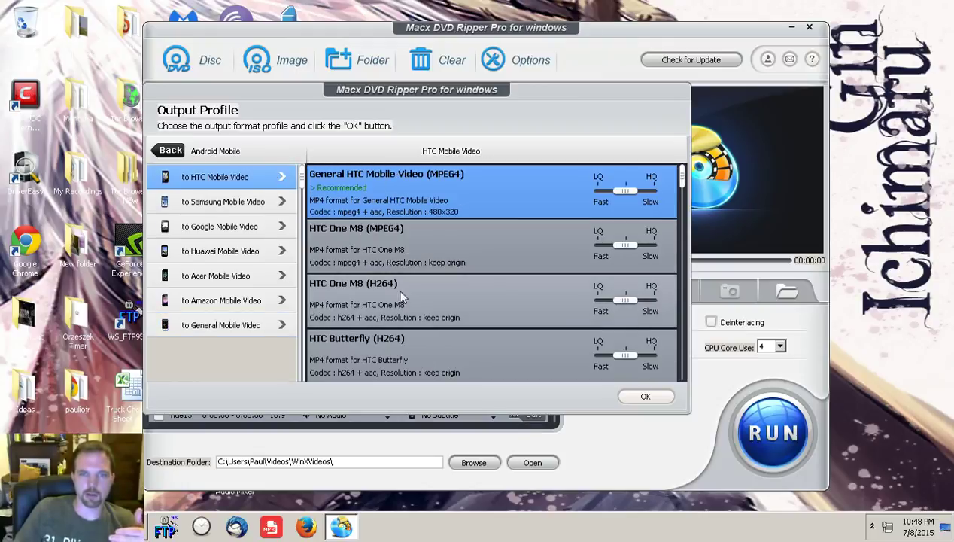
scroll(399, 280, down, 4)
scroll(403, 286, down, 8)
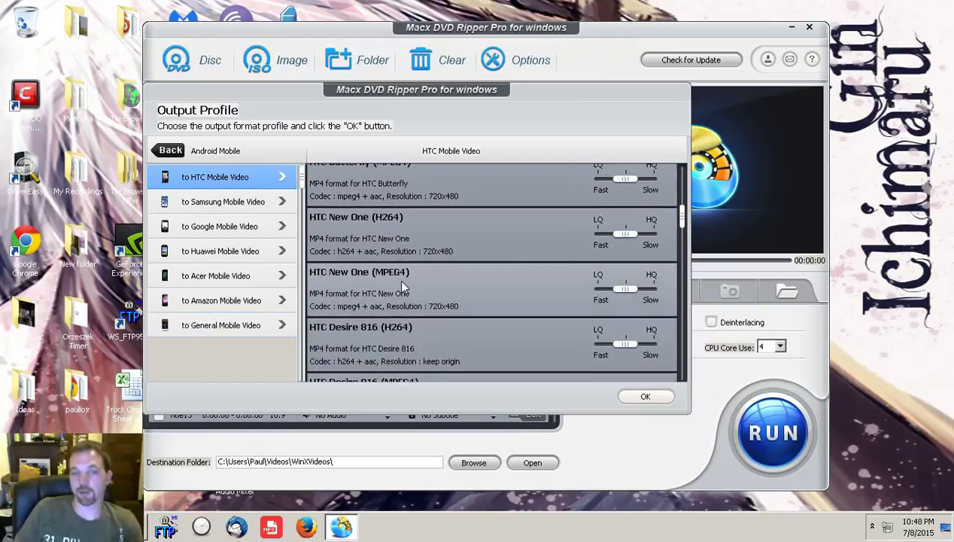
scroll(423, 284, down, 3)
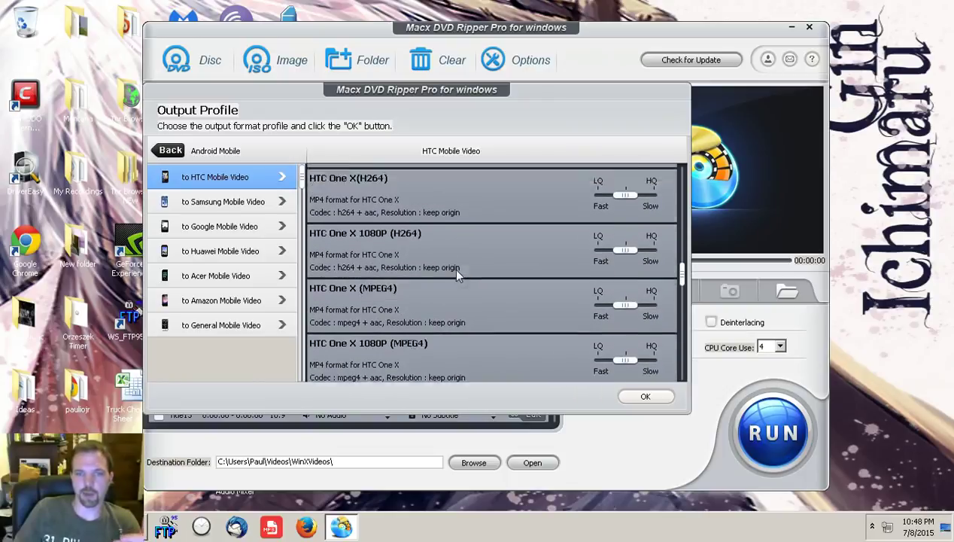
scroll(400, 263, down, 2)
scroll(404, 269, down, 3)
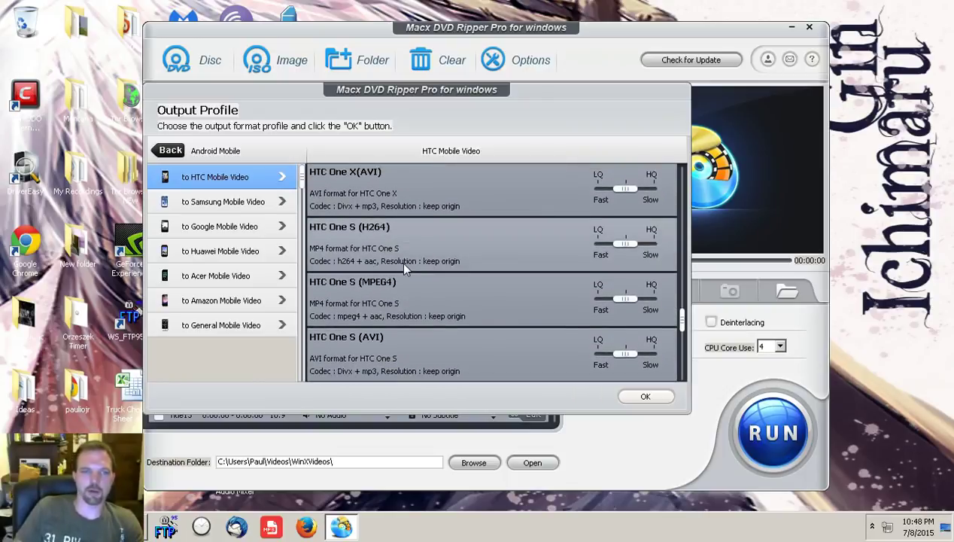
Examine the Samsung Mobile Video profiles through to the end of the list.
click(248, 209)
scroll(371, 222, down, 5)
scroll(370, 222, up, 2)
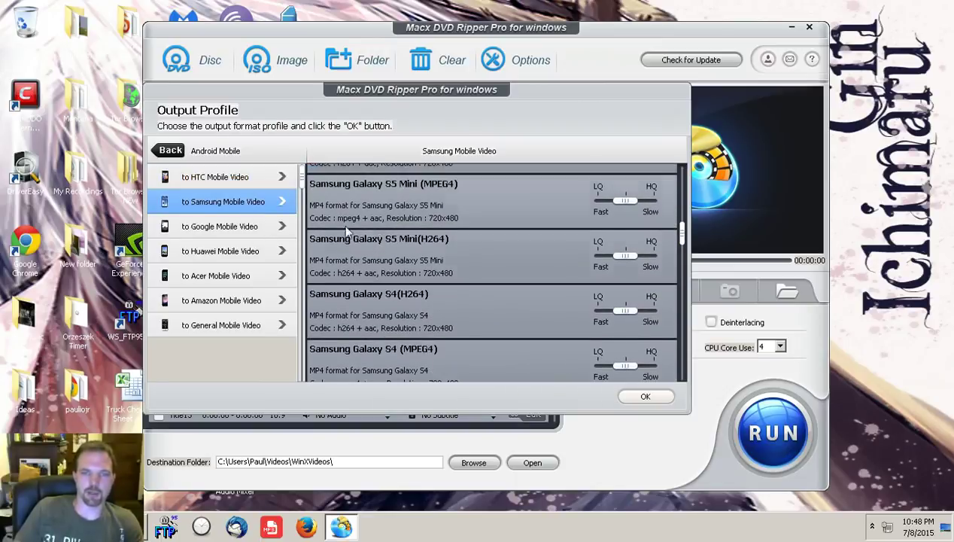
scroll(348, 283, down, 8)
scroll(369, 275, down, 10)
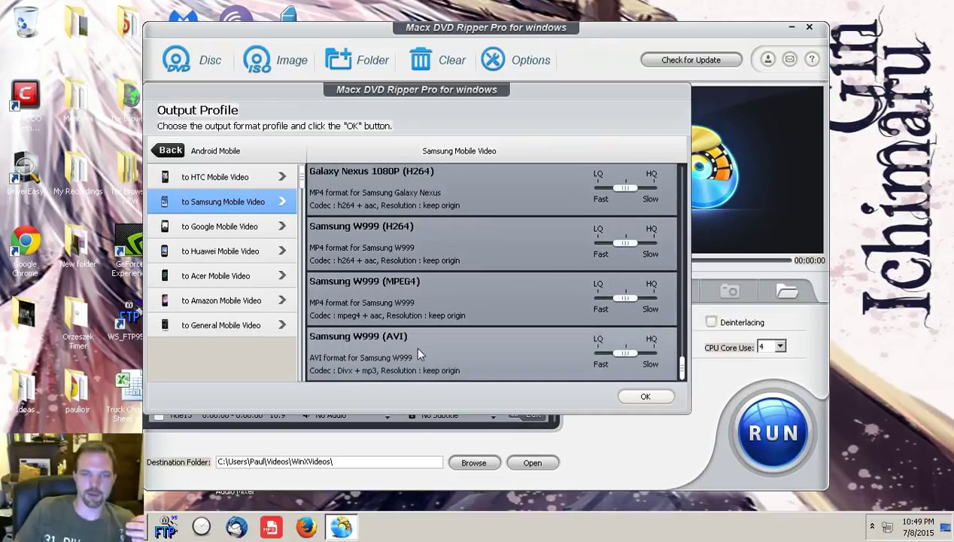
scroll(418, 350, up, 3)
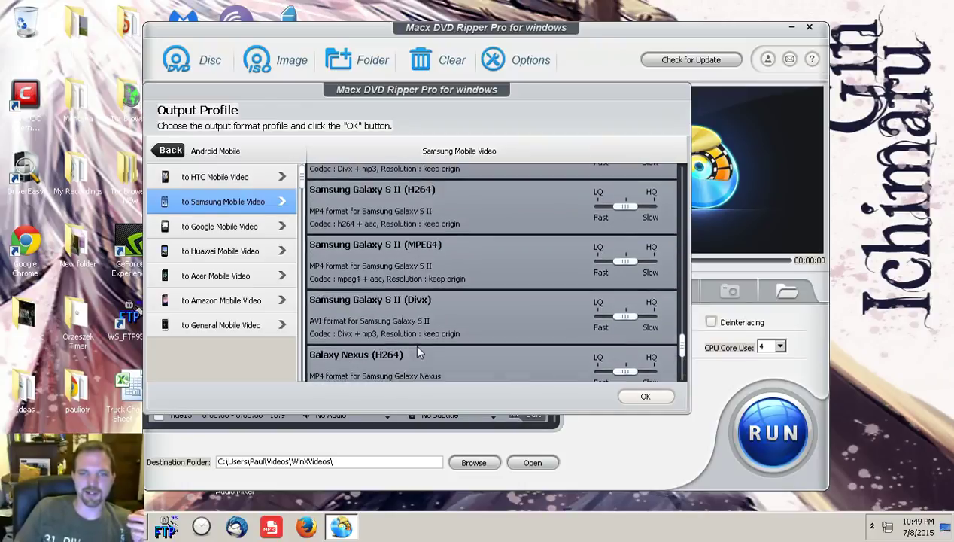
Examine the remaining Samsung profiles and the Google, Huawei, Acer and Amazon Mobile Video profiles.
scroll(419, 352, down, 3)
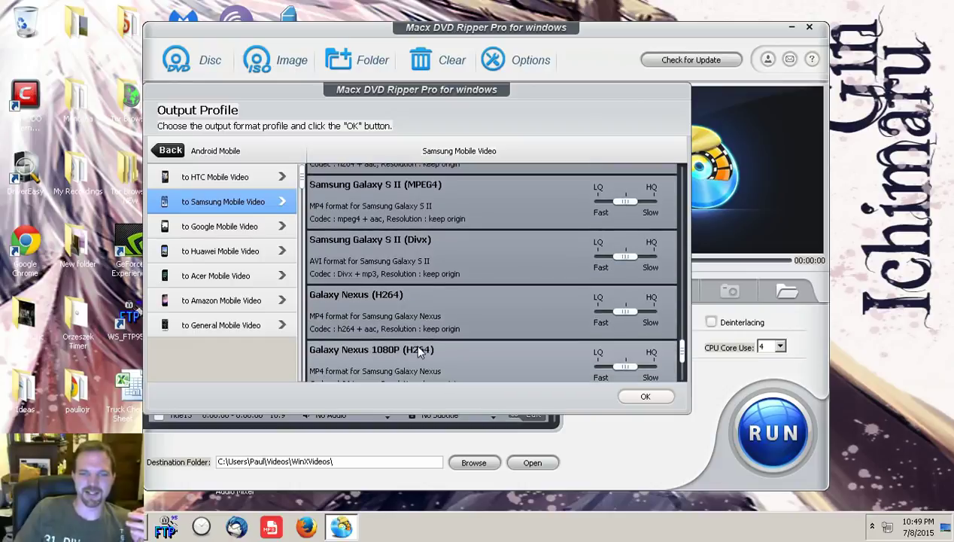
scroll(421, 350, down, 3)
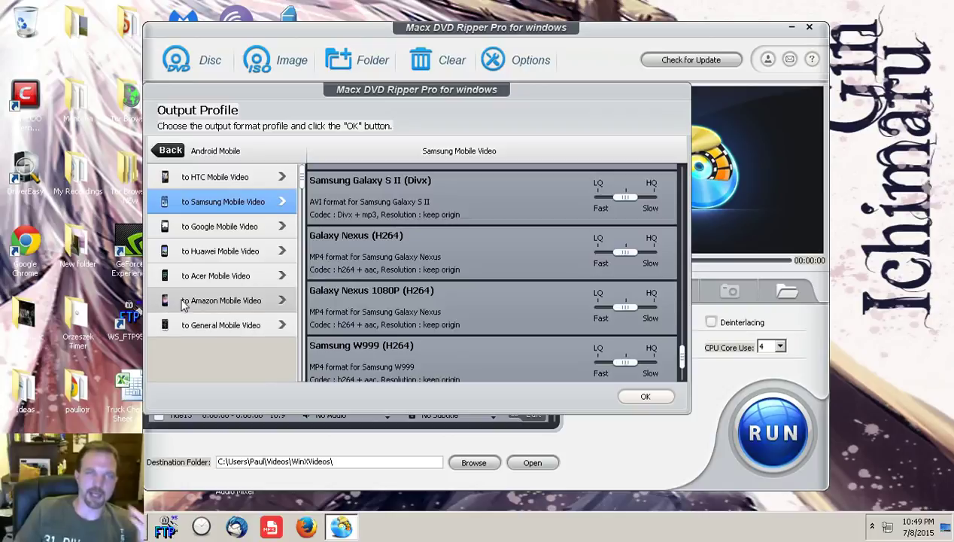
click(268, 231)
click(267, 250)
click(252, 276)
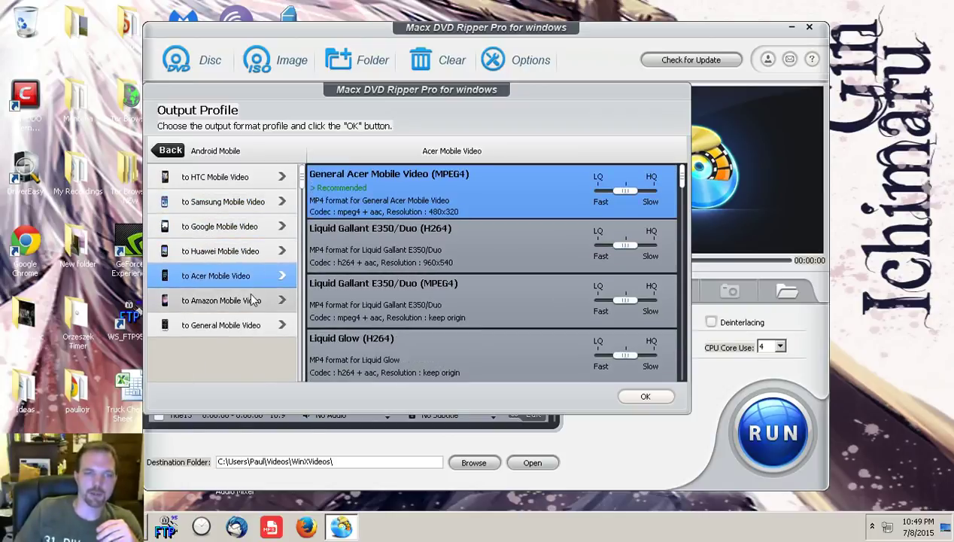
click(249, 301)
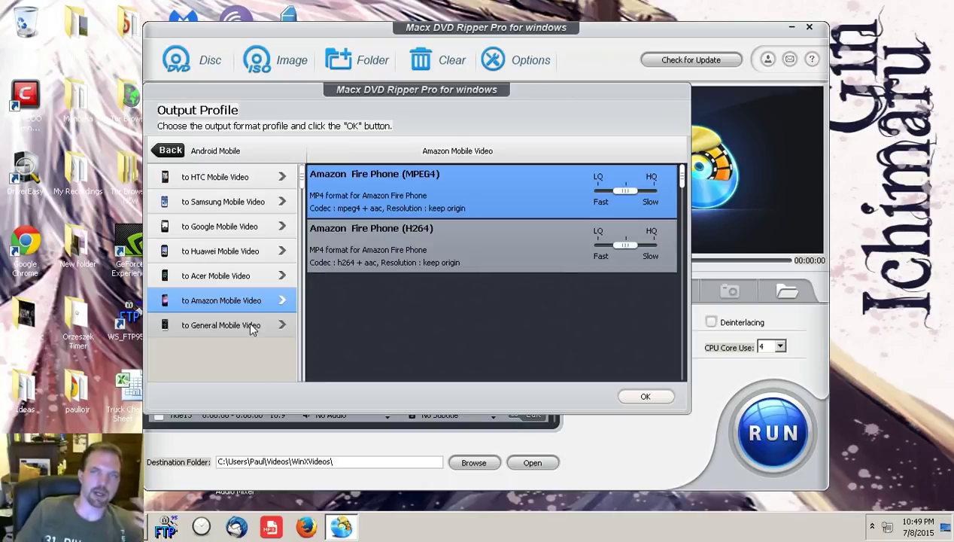
Show the General Mobile Video profiles and set the General Aquos Video(MPEG4) quality to LQ (Fast).
click(252, 328)
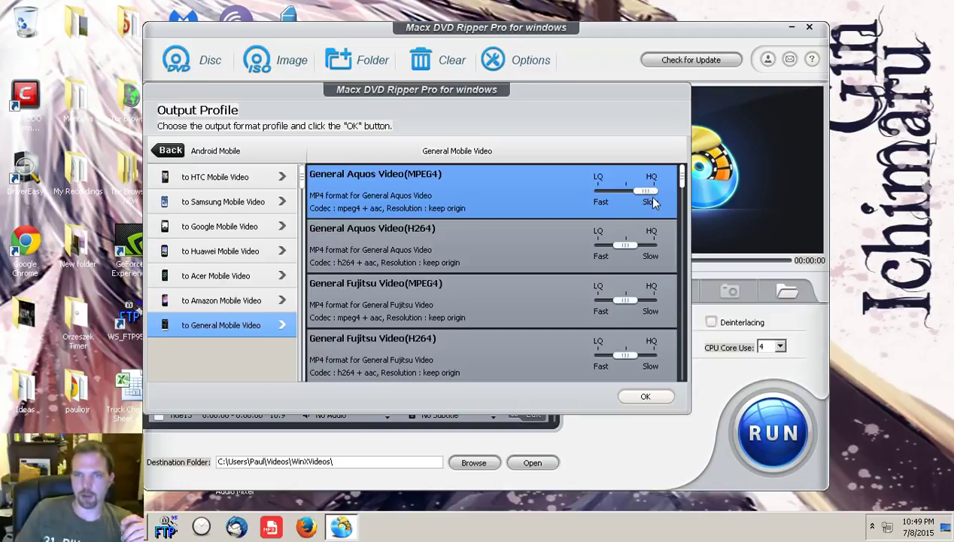
mouse_move(645, 191)
mouse_down()
mouse_move(602, 191)
mouse_move(646, 192)
mouse_up()
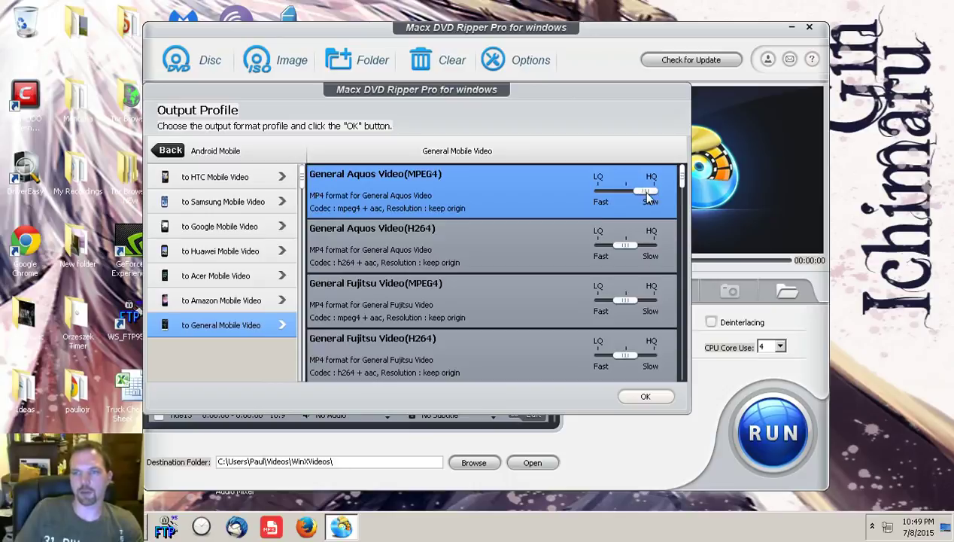
drag(646, 191, 607, 191)
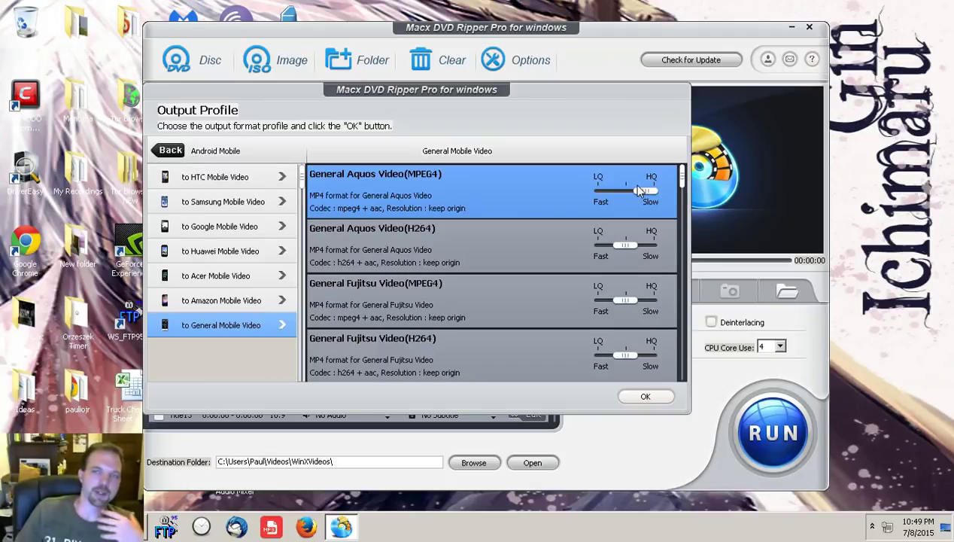
drag(639, 191, 669, 194)
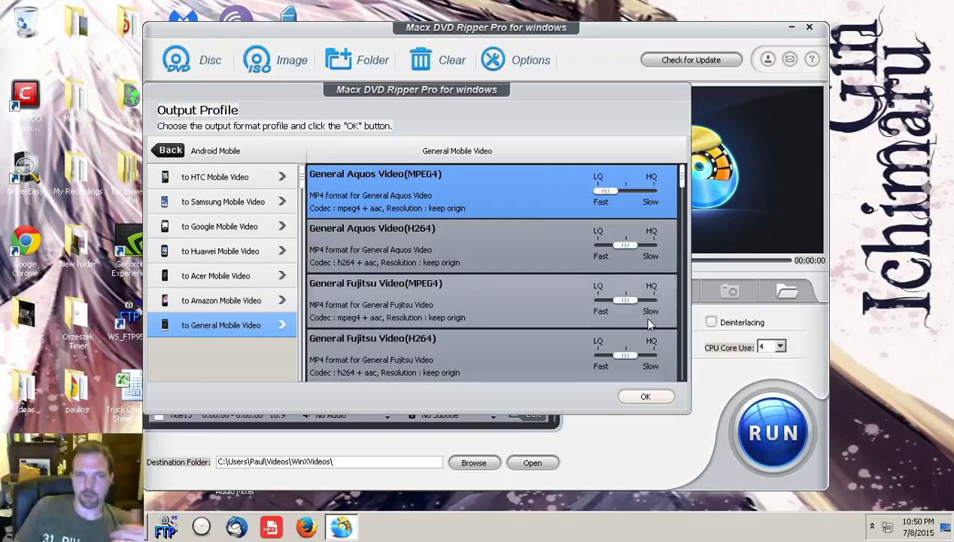
Return to the profile categories and show the iPhone and iPad Video profiles under Apple Device.
click(164, 153)
scroll(267, 245, up, 1)
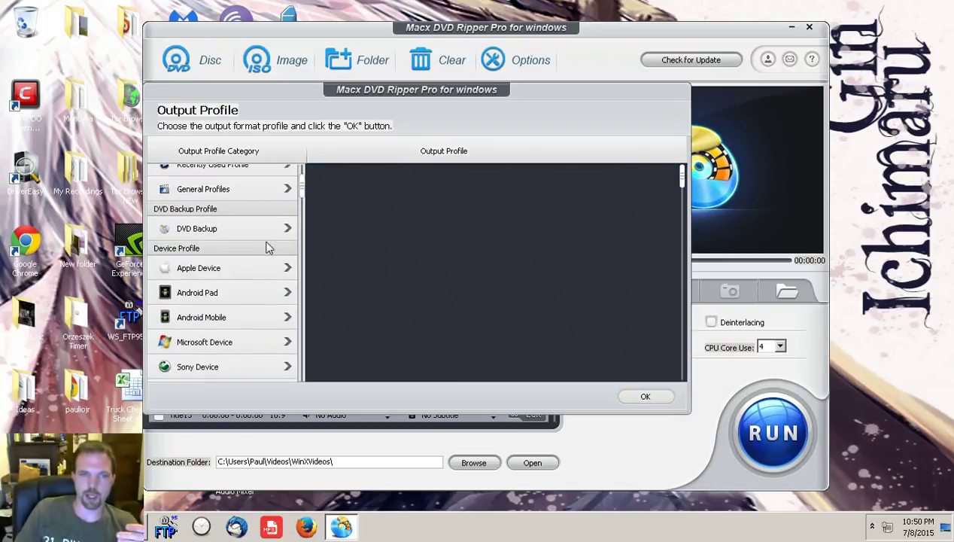
scroll(268, 248, down, 1)
click(269, 249)
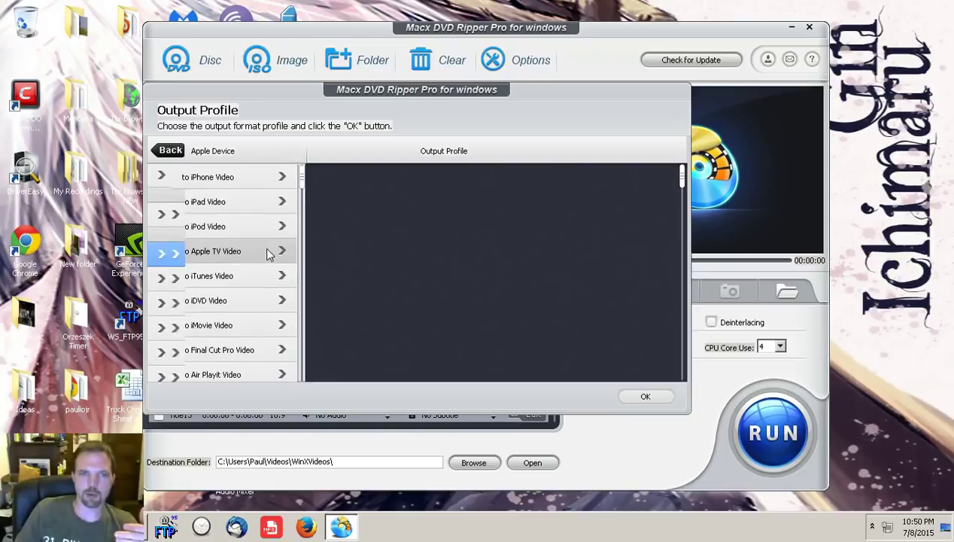
click(244, 177)
click(237, 203)
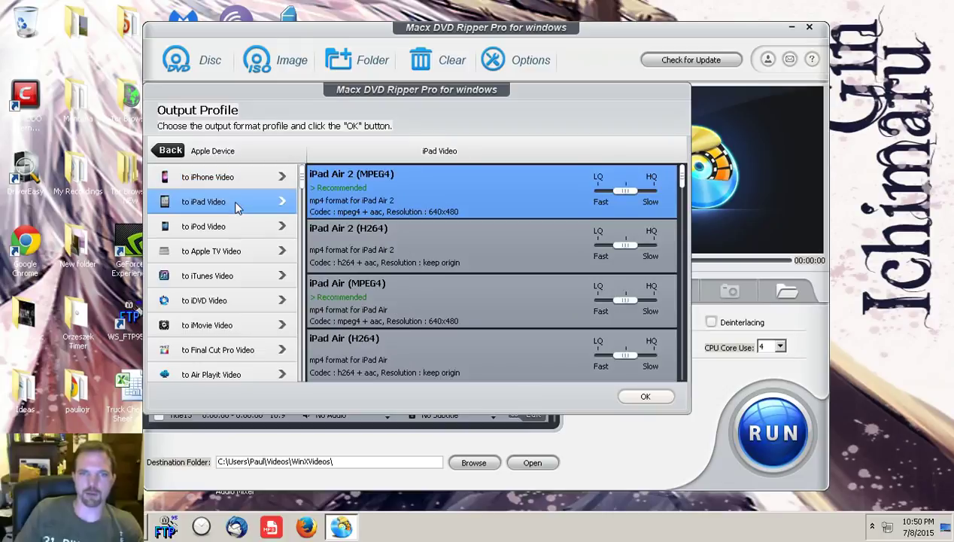
Examine the iPad Video profiles through to the end of the list and return to its start.
scroll(430, 226, down, 6)
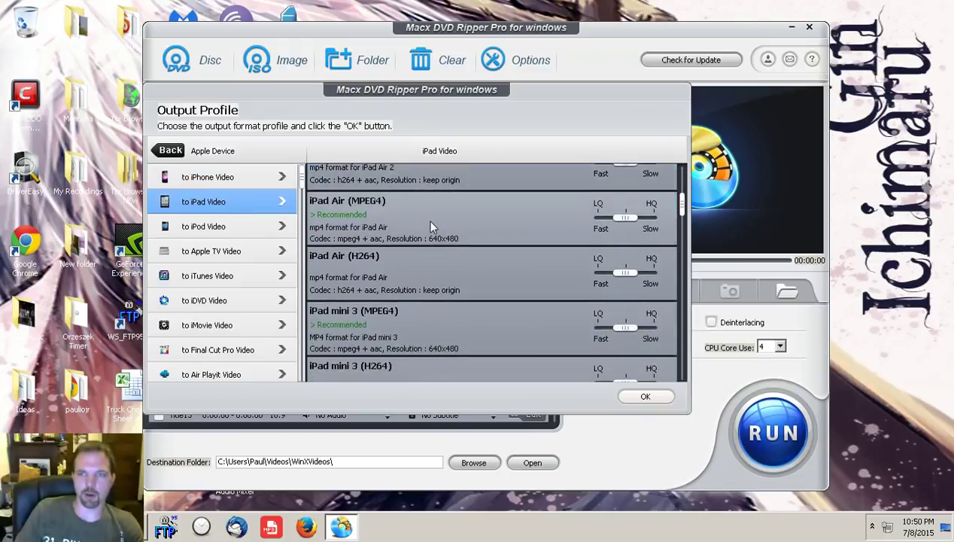
scroll(431, 226, down, 10)
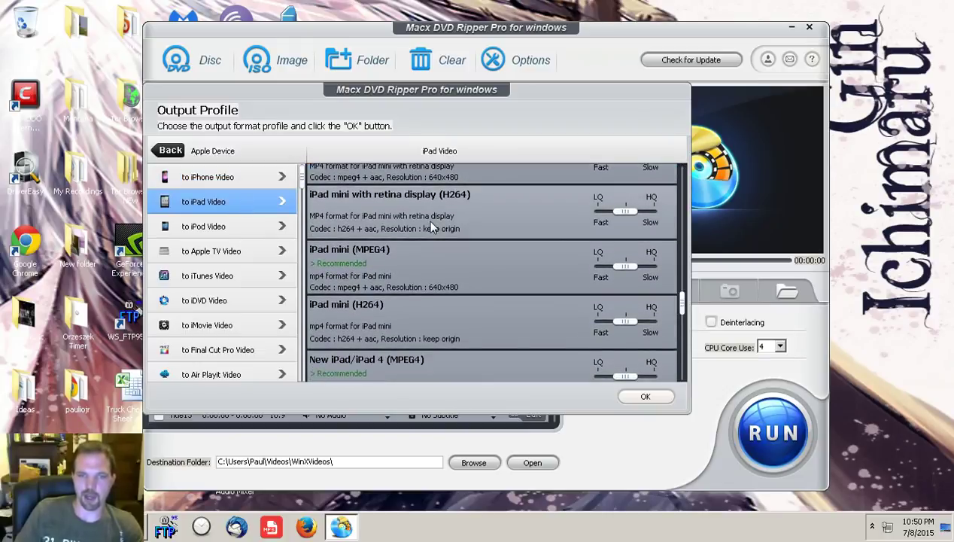
scroll(430, 224, down, 3)
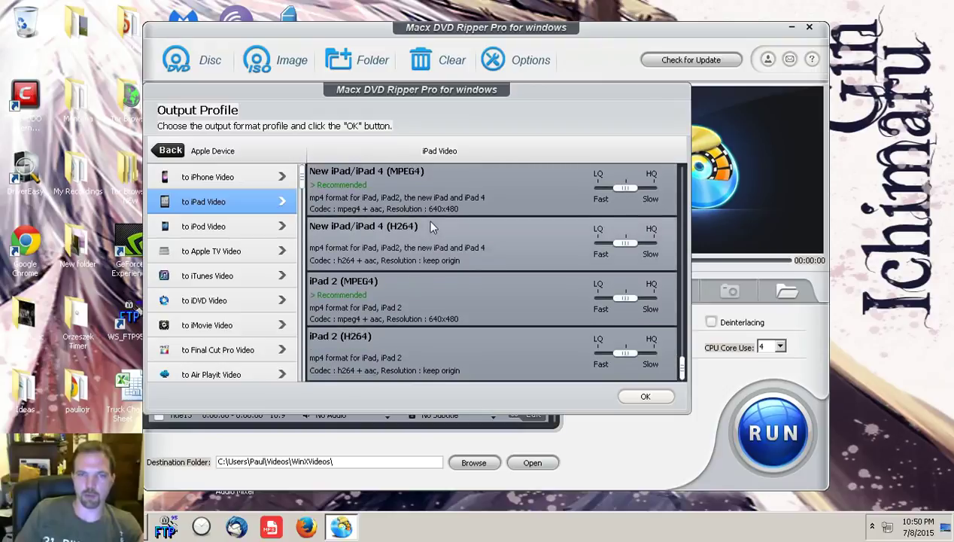
scroll(430, 225, up, 3)
scroll(430, 226, up, 5)
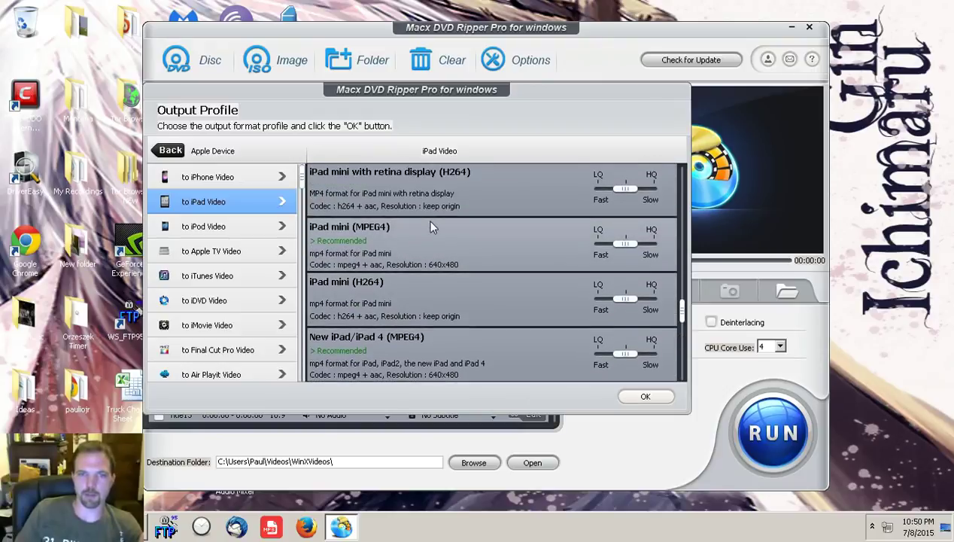
scroll(431, 226, down, 5)
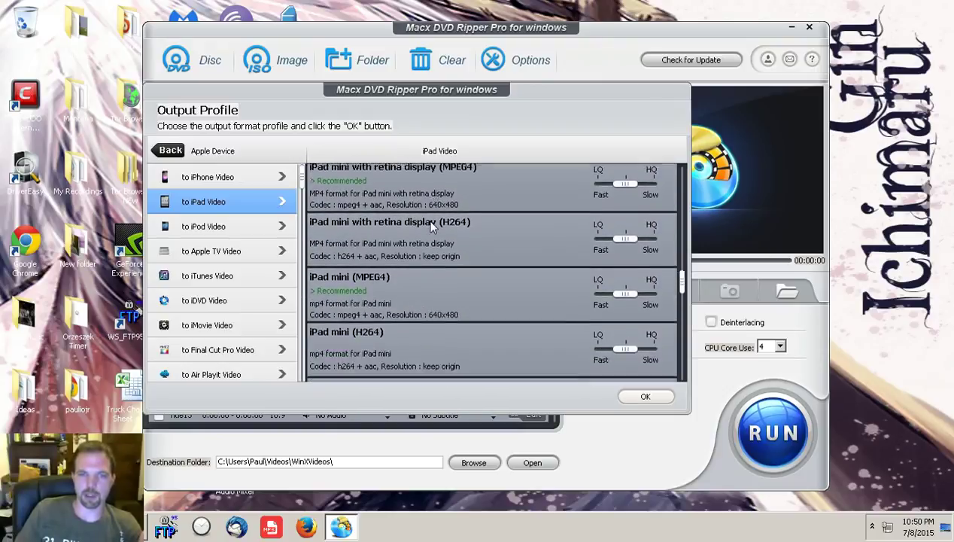
scroll(430, 225, up, 1)
scroll(430, 226, down, 3)
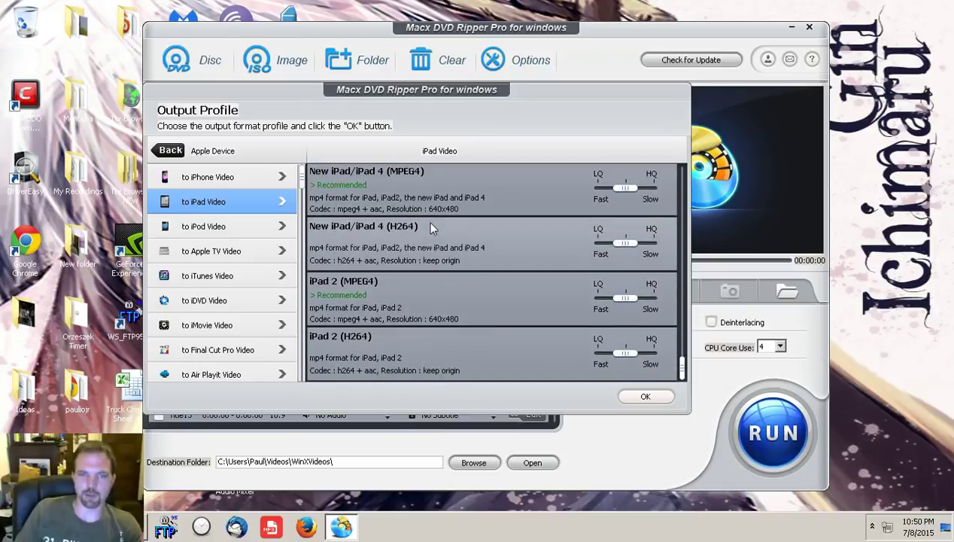
scroll(431, 228, up, 15)
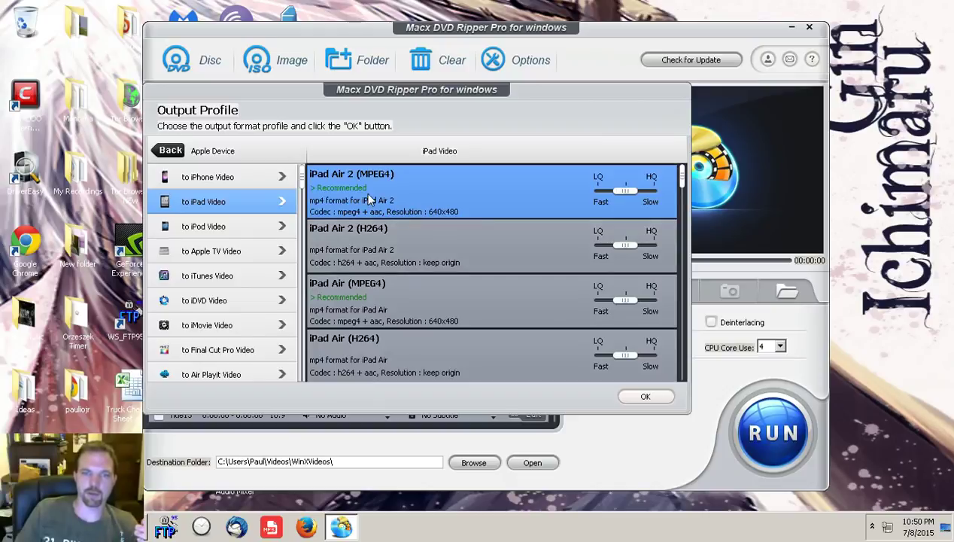
scroll(362, 211, down, 3)
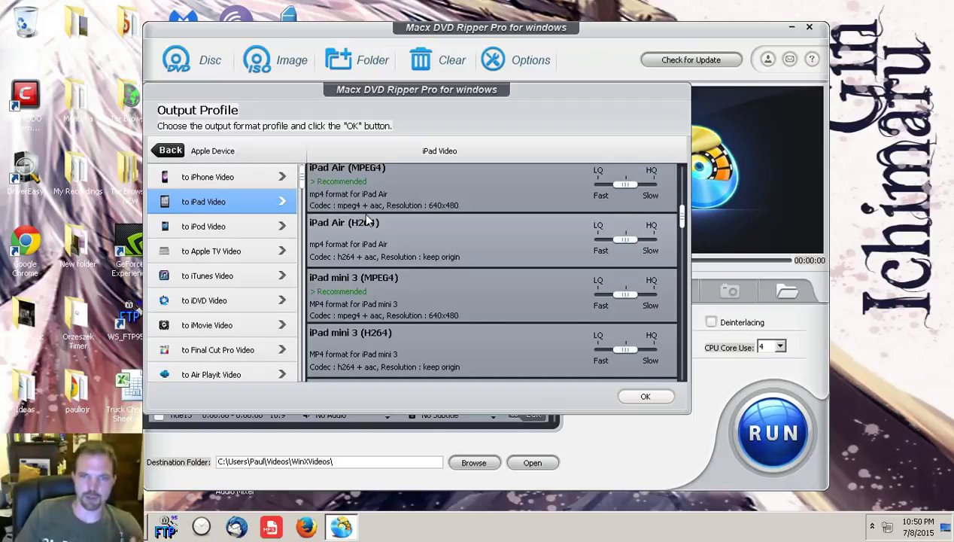
scroll(397, 226, up, 3)
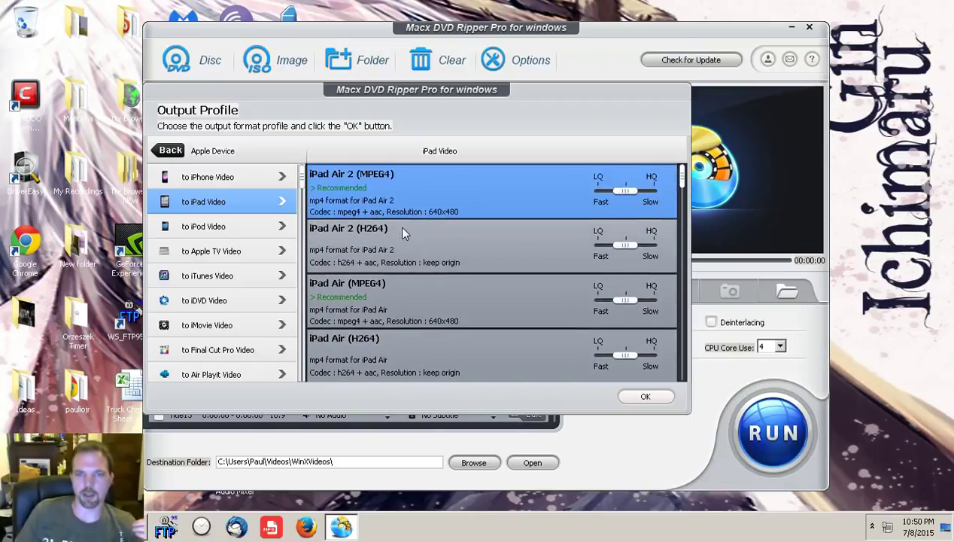
Look at the iPod Video and Apple TV Video profiles and the remaining Apple Device subcategories.
click(236, 229)
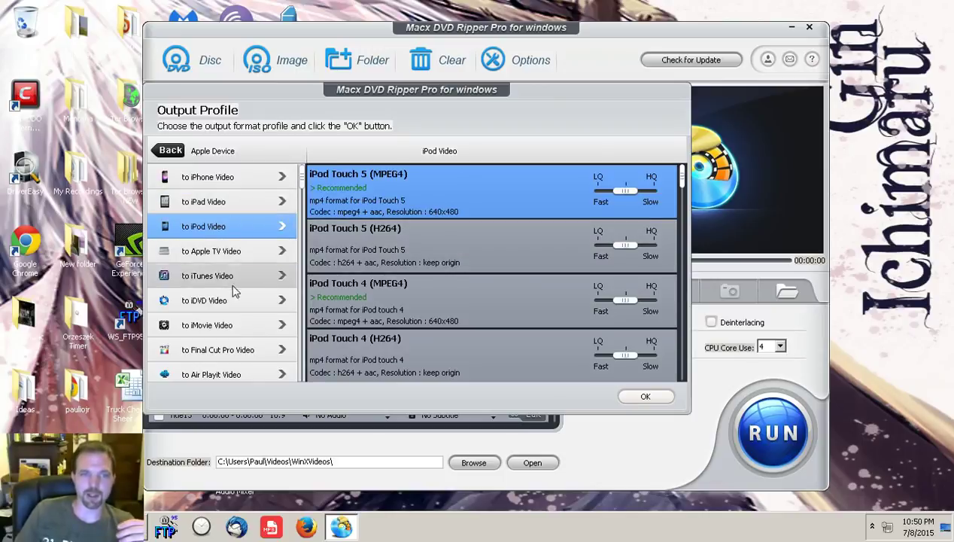
click(227, 260)
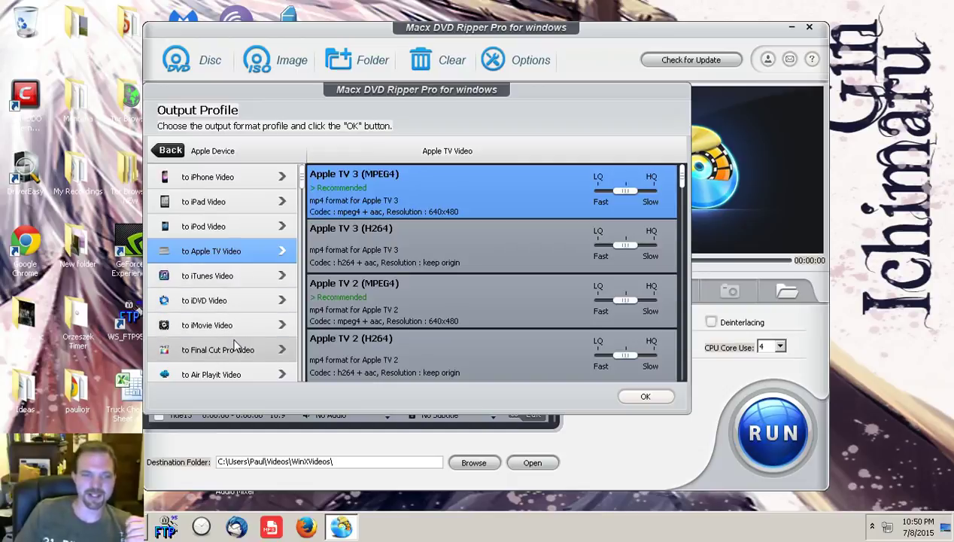
scroll(234, 344, down, 1)
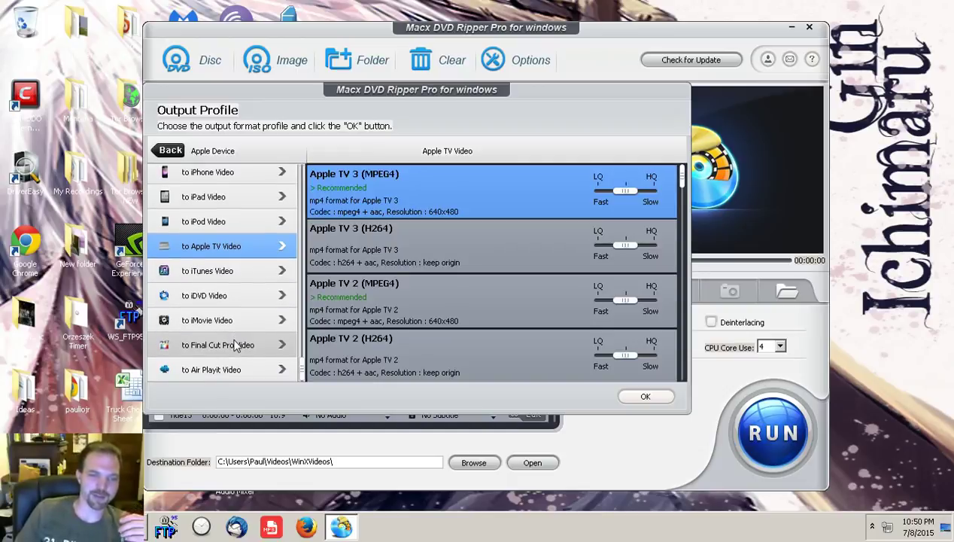
scroll(213, 233, up, 1)
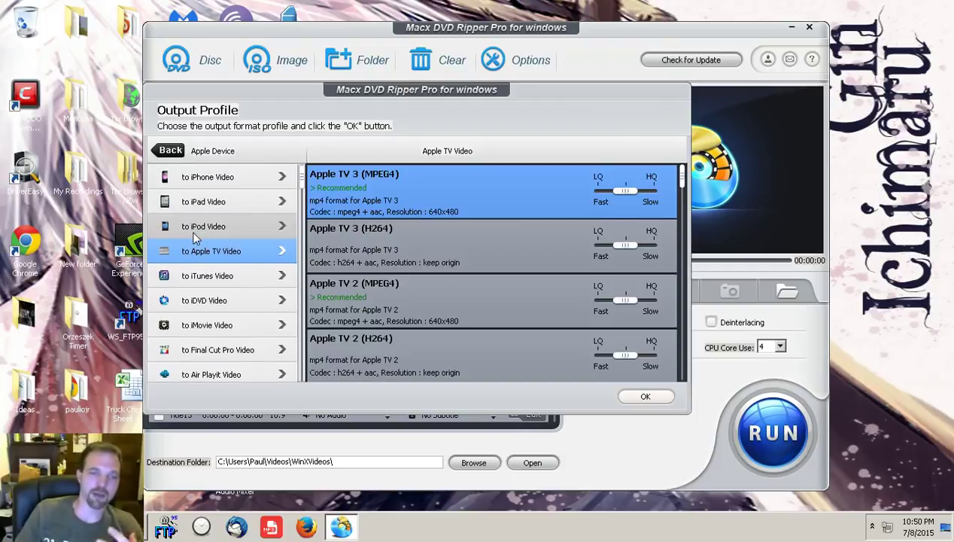
Choose General Aquos Video(MPEG4) from Android Mobile's General Mobile Video profiles as the output profile and confirm it.
click(174, 153)
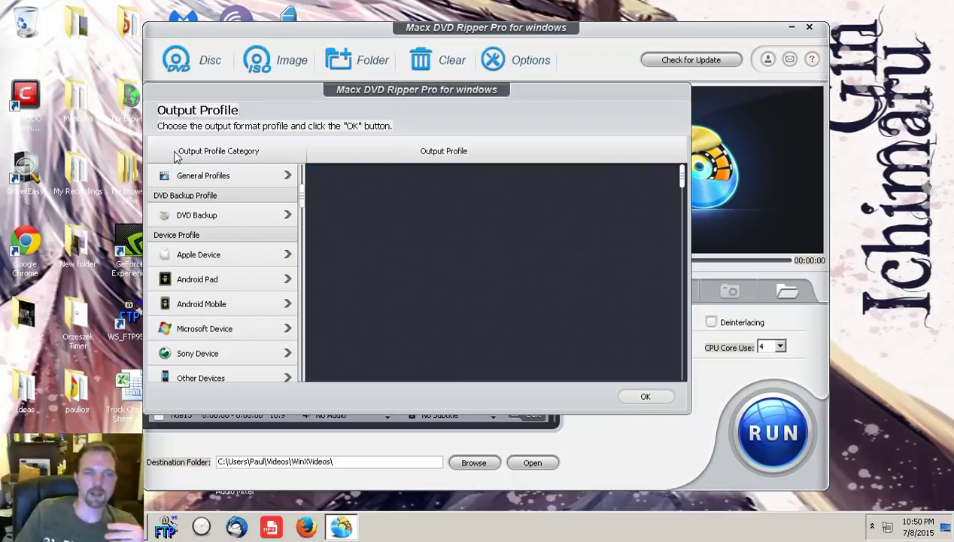
click(251, 306)
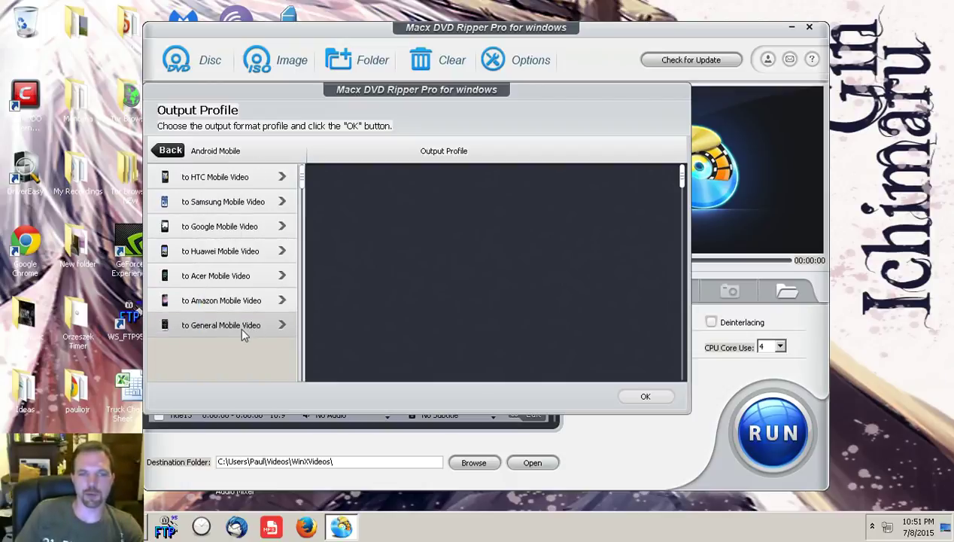
click(235, 326)
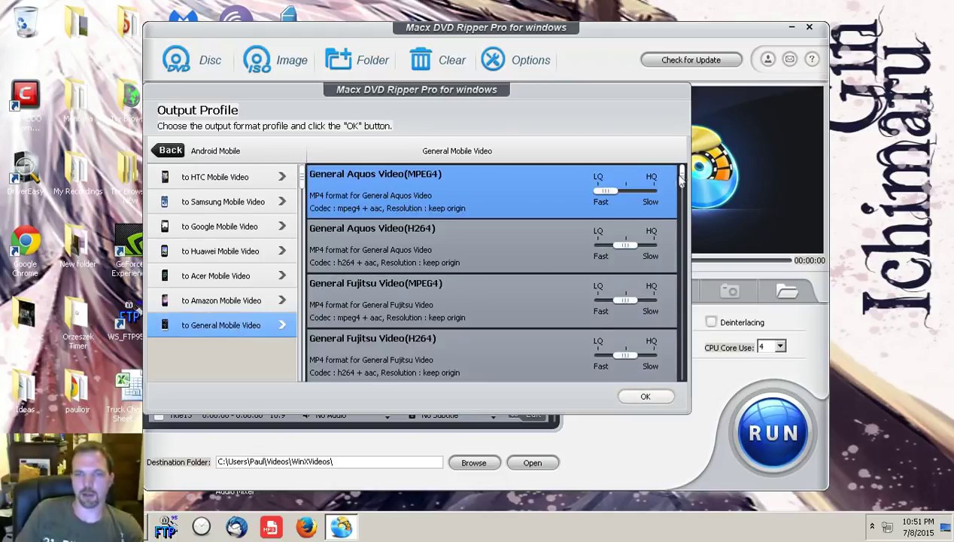
drag(682, 176, 649, 149)
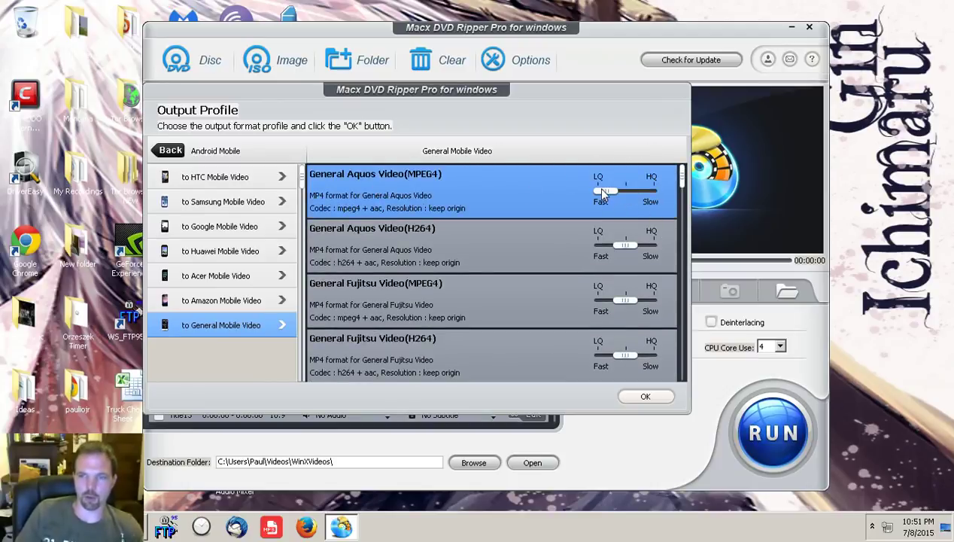
click(645, 397)
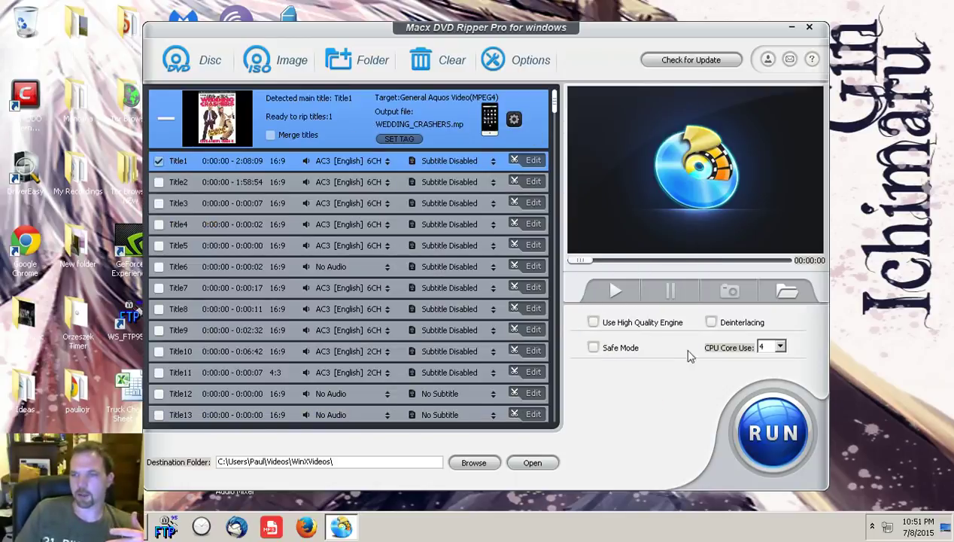
Try the Safe Mode option, dismiss its explanation, and turn it off again.
click(611, 354)
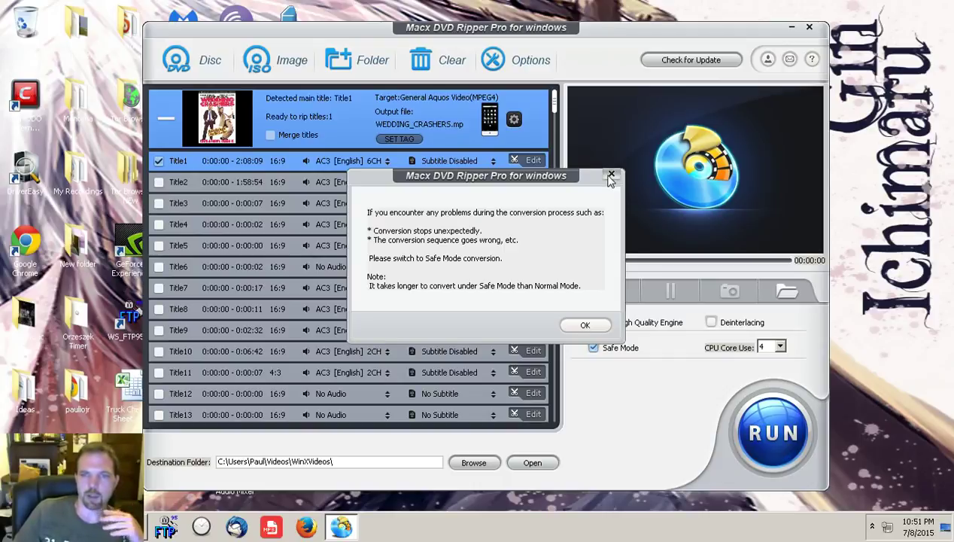
click(610, 176)
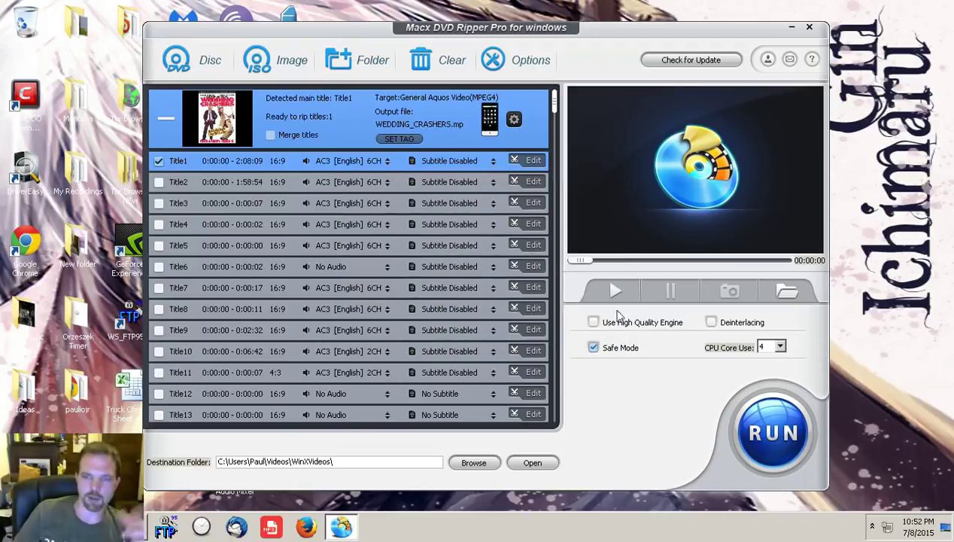
click(595, 349)
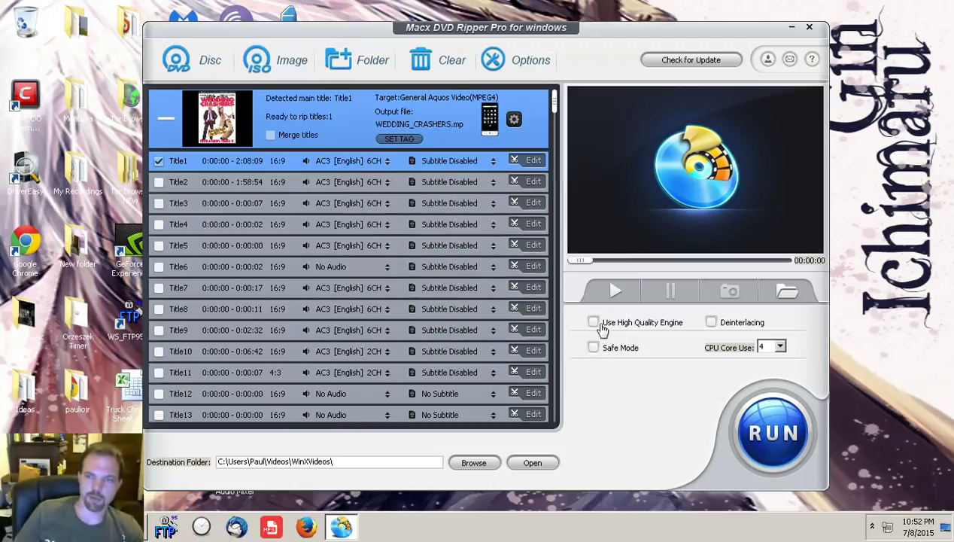
Enable the high quality engine and check the CPU core choices, keeping 4 cores.
click(594, 323)
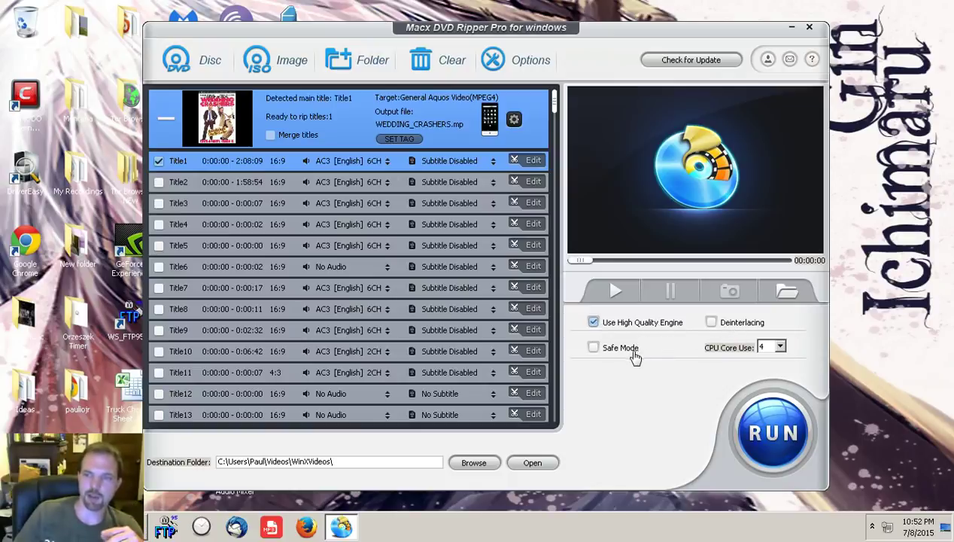
click(766, 347)
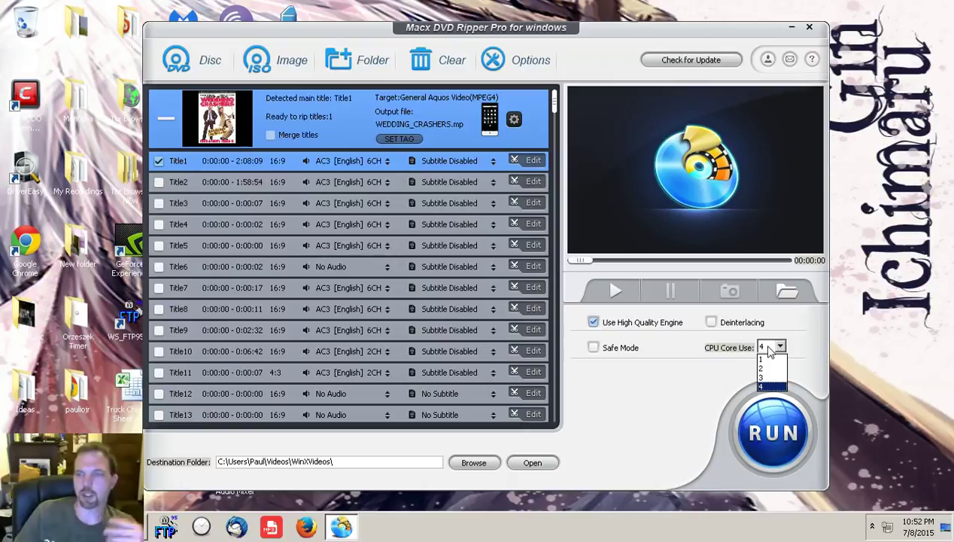
click(744, 382)
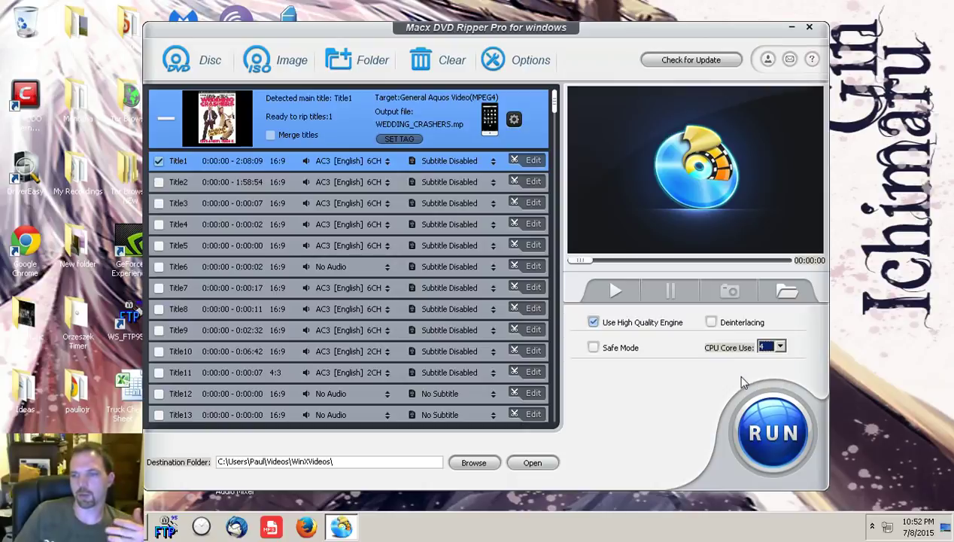
Review the CPU core choices, keeping 4, and the subtitle choices for Title1, leaving its subtitles disabled.
click(775, 348)
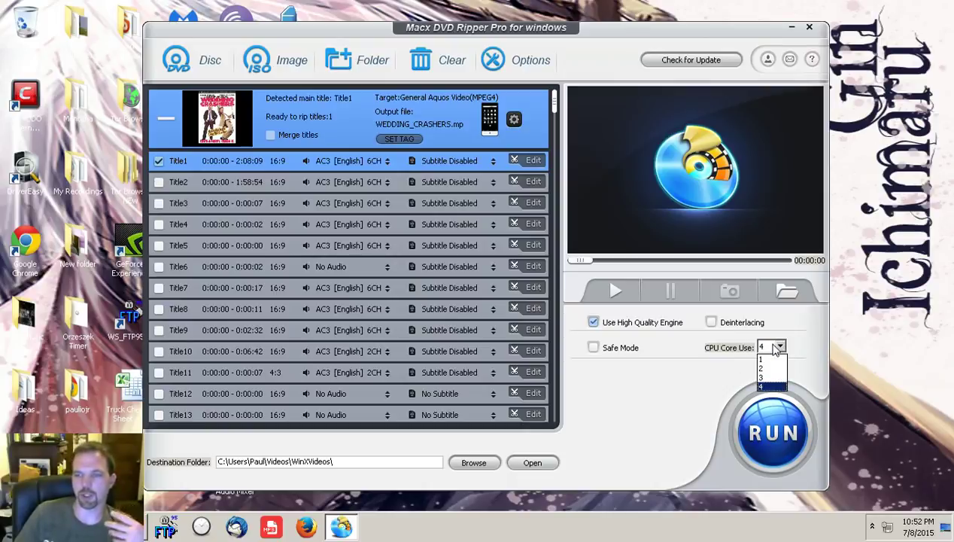
click(768, 388)
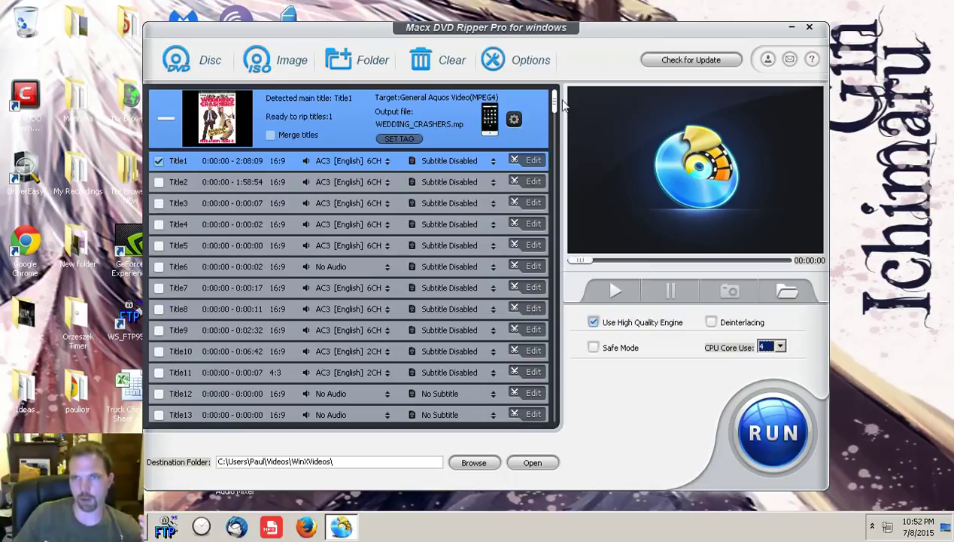
mouse_move(490, 119)
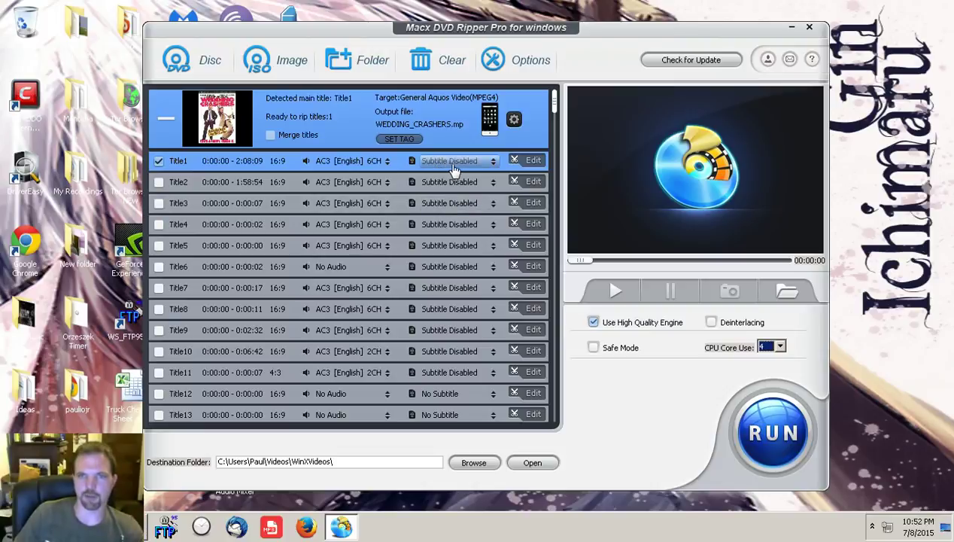
click(429, 164)
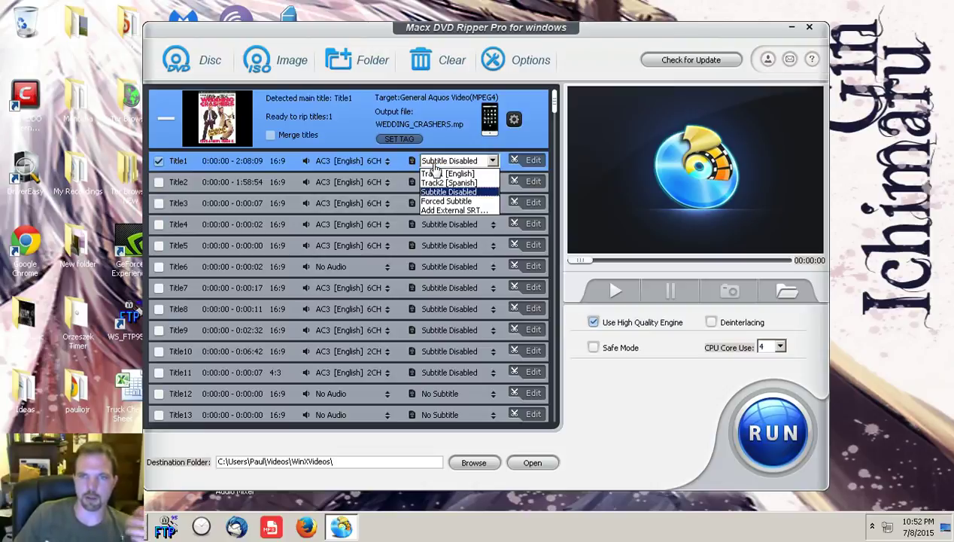
click(535, 96)
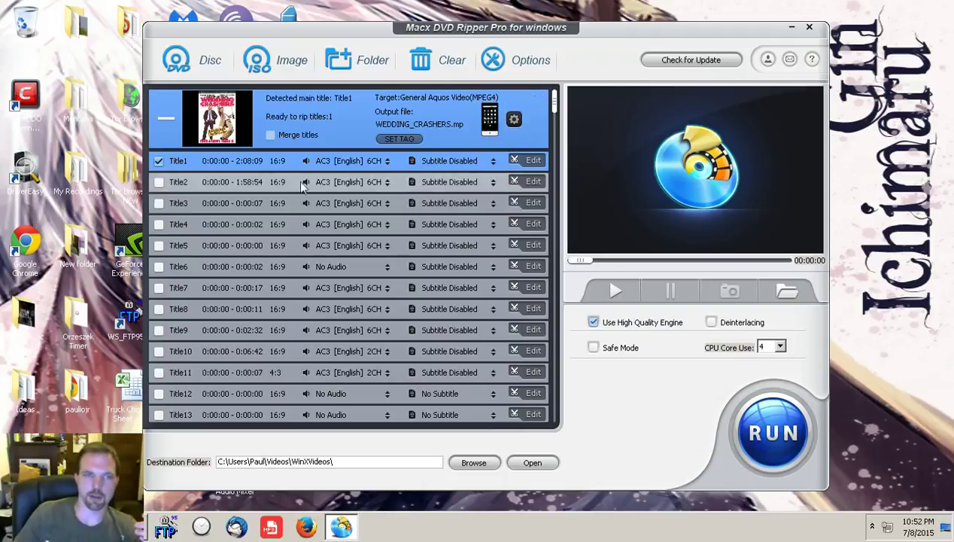
Try adding Title2 to the rip selection, cancel the addition, and look through the disc's full title list.
click(158, 183)
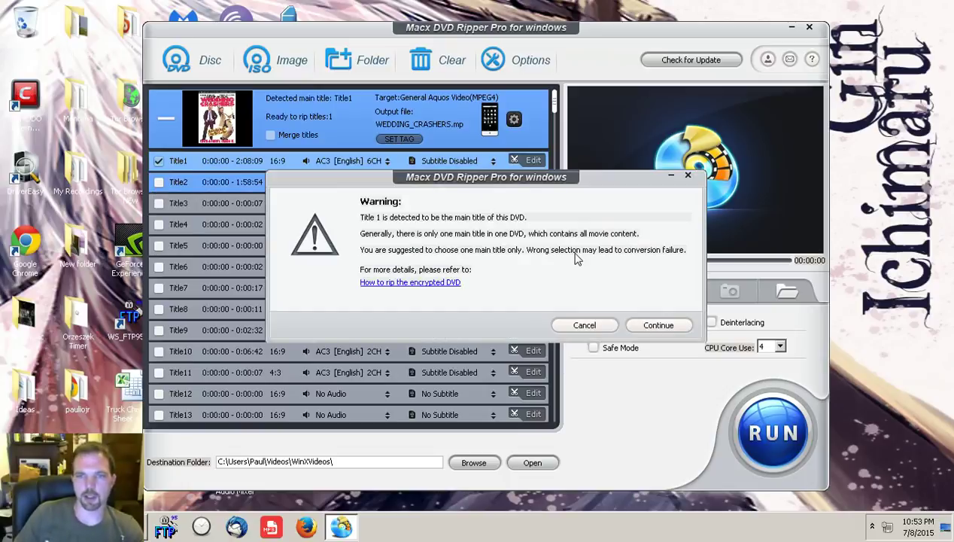
click(583, 326)
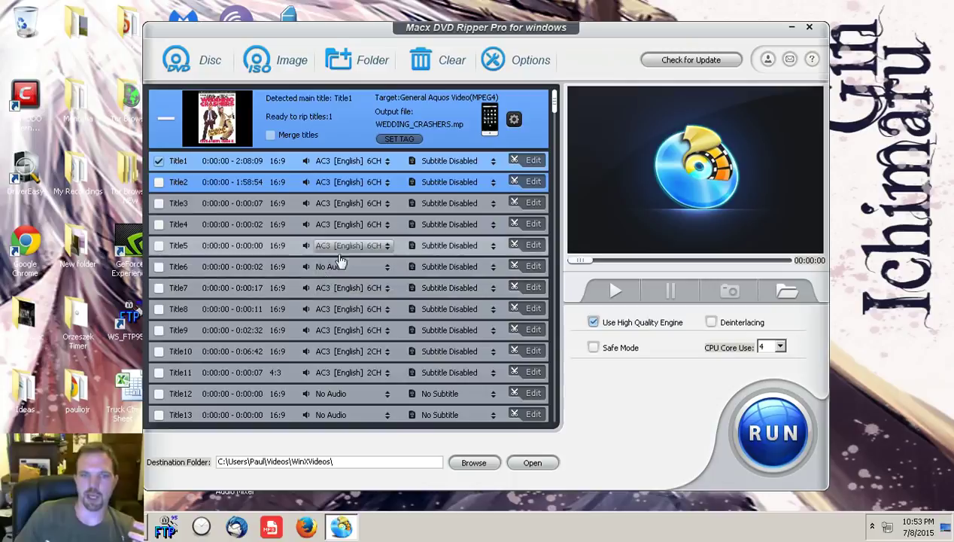
scroll(344, 256, down, 5)
scroll(344, 257, down, 9)
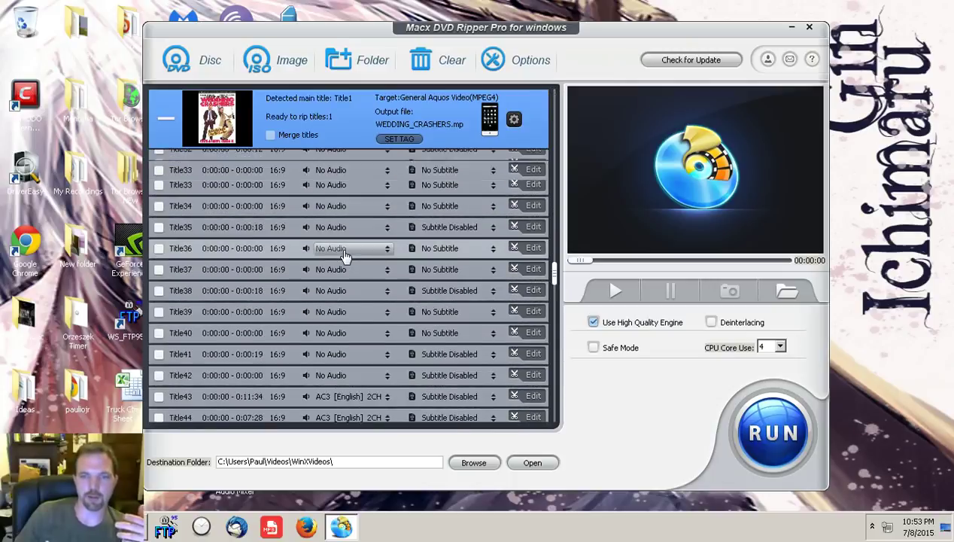
scroll(344, 257, down, 4)
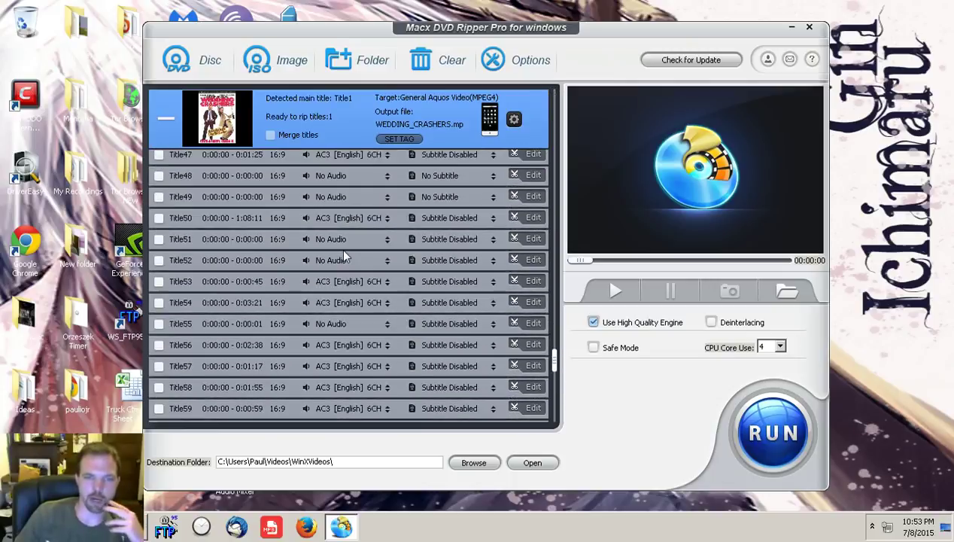
scroll(318, 266, down, 2)
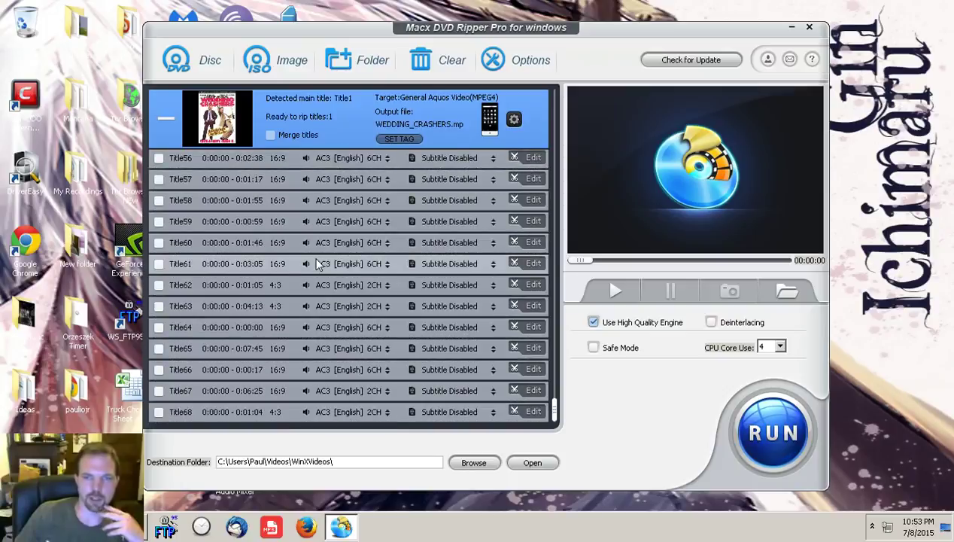
scroll(316, 258, up, 20)
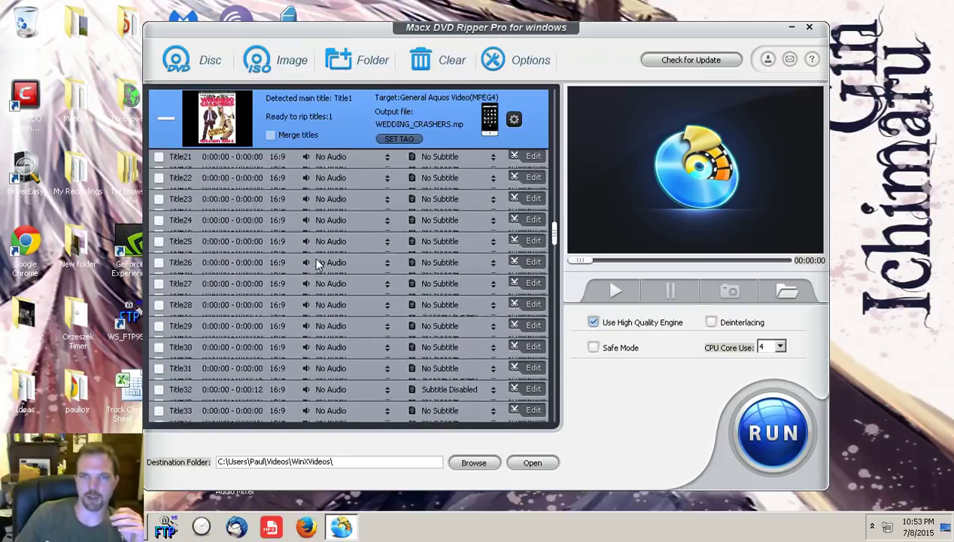
scroll(317, 262, up, 2)
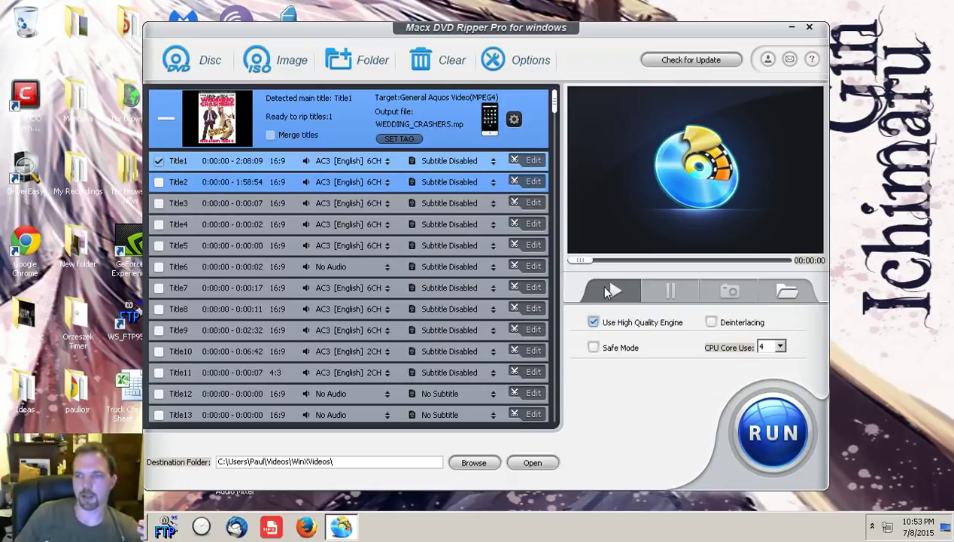
Try ripping Title1 and stop the process, and cancel adding a folder as the media source.
click(779, 428)
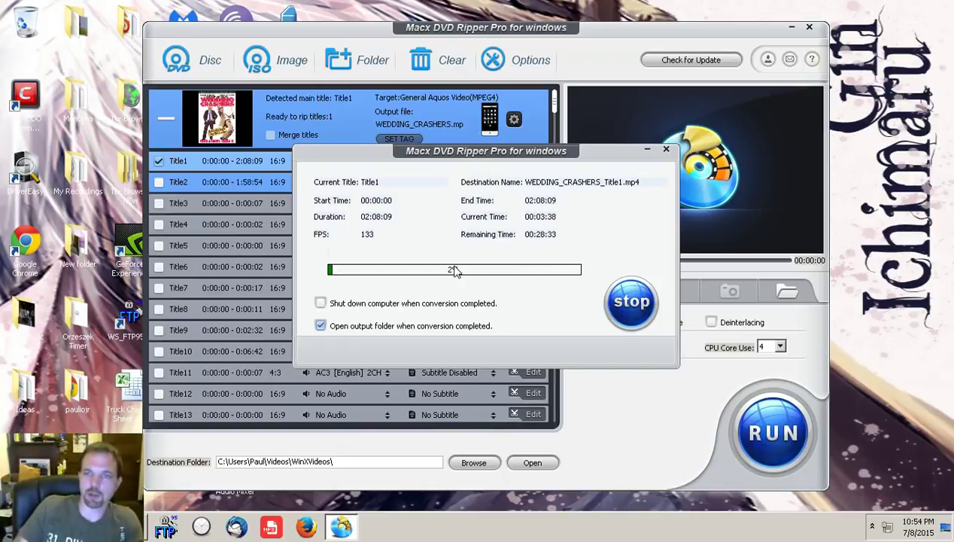
click(628, 301)
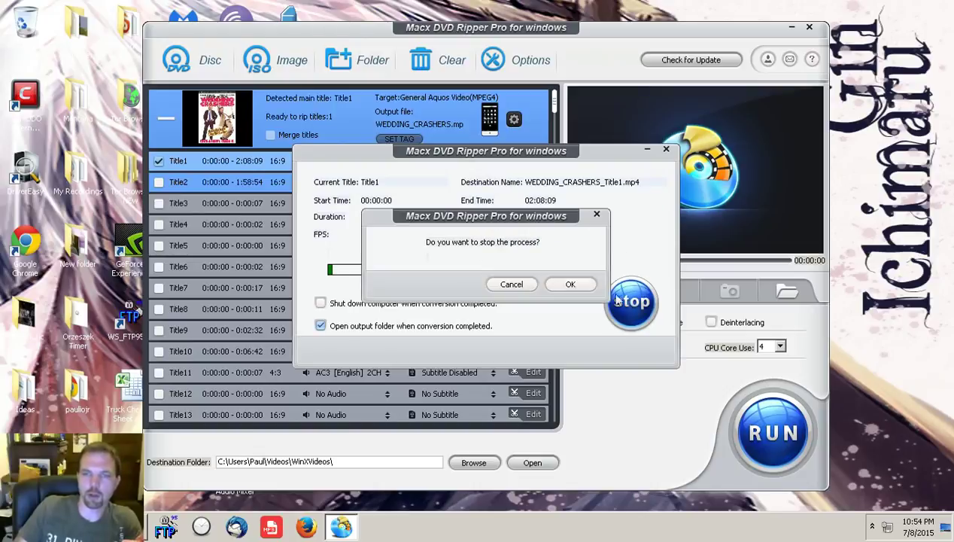
click(590, 290)
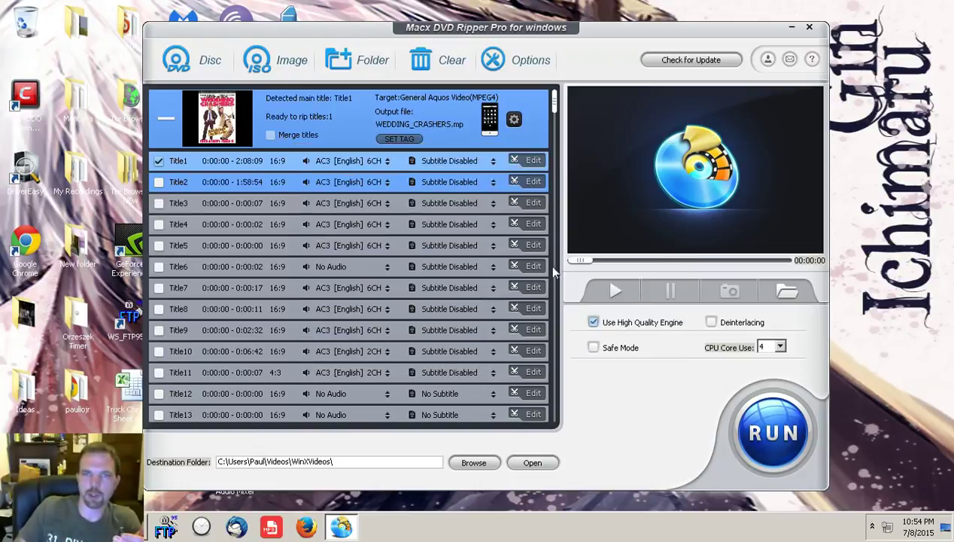
click(358, 64)
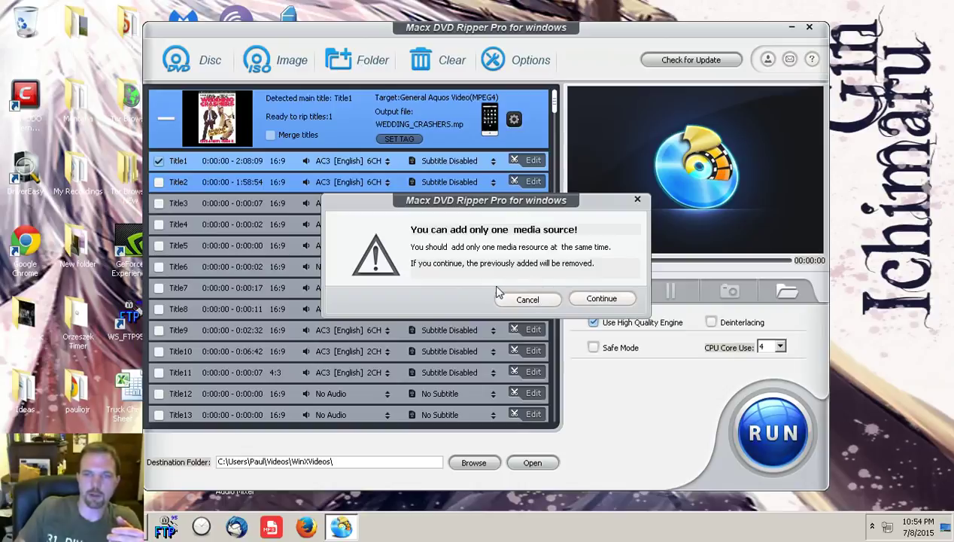
click(528, 300)
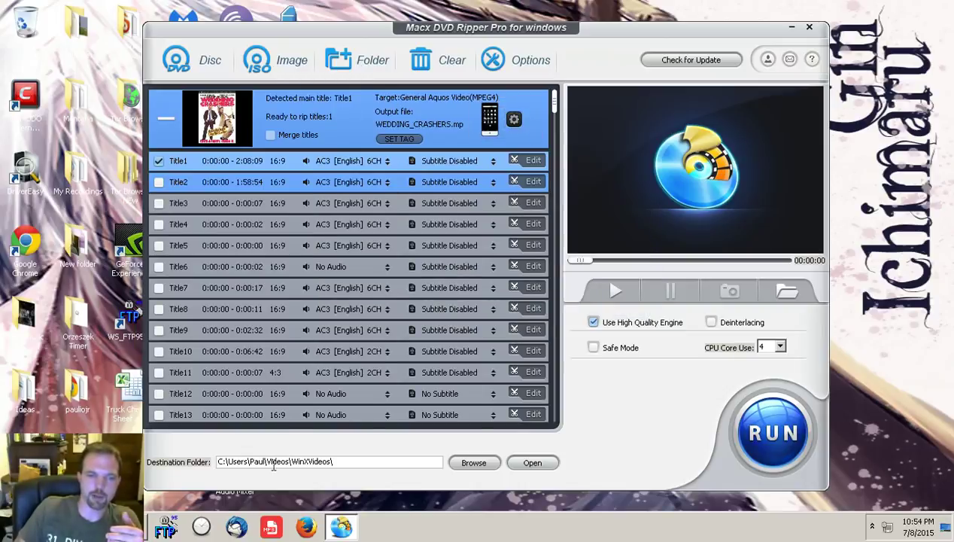
Set the destination folder to MacX DVD Ripper Pro For Windows on the Desktop.
click(334, 461)
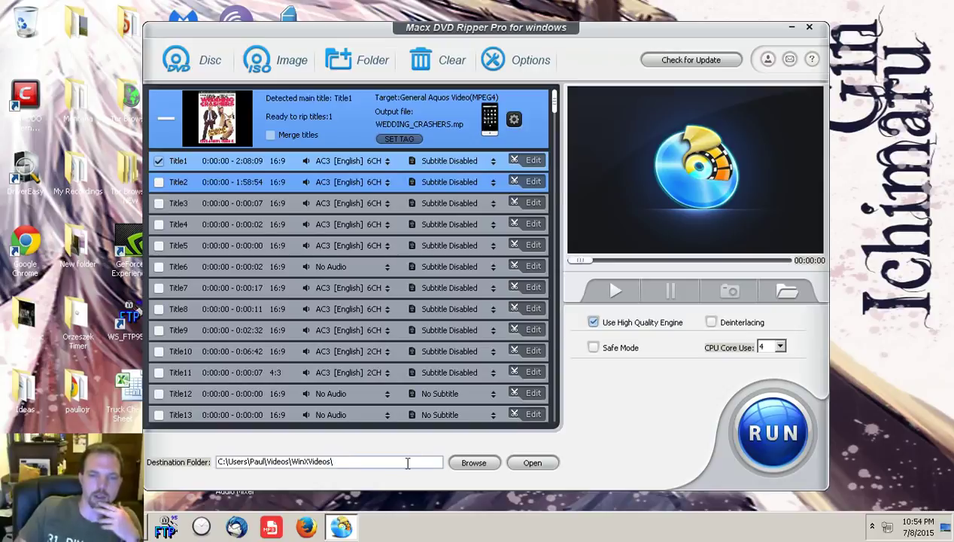
click(473, 463)
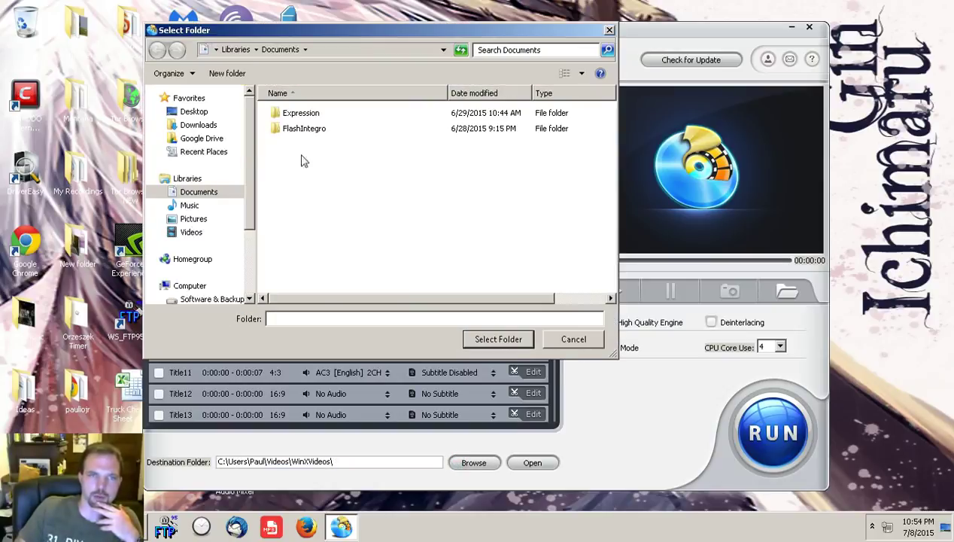
click(194, 111)
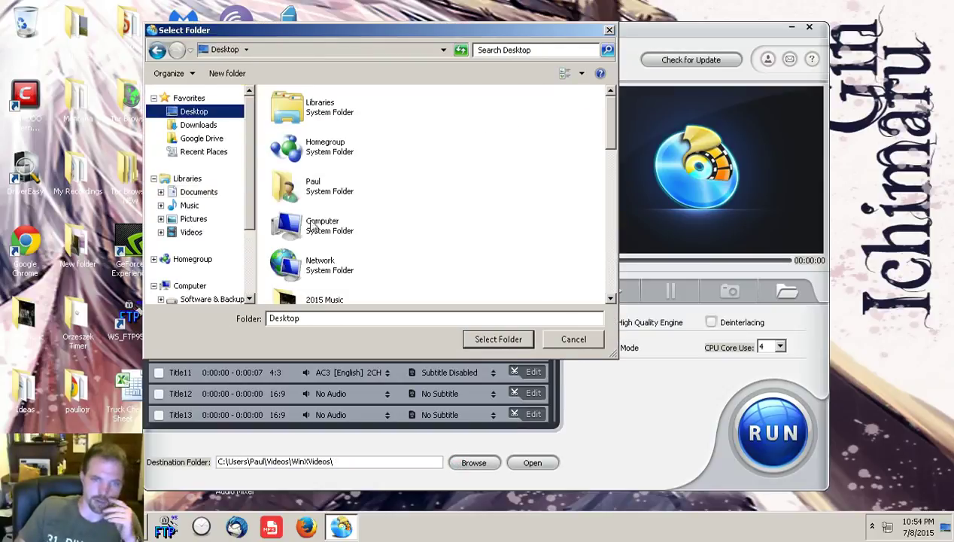
click(320, 223)
scroll(320, 224, down, 1)
scroll(320, 224, down, 5)
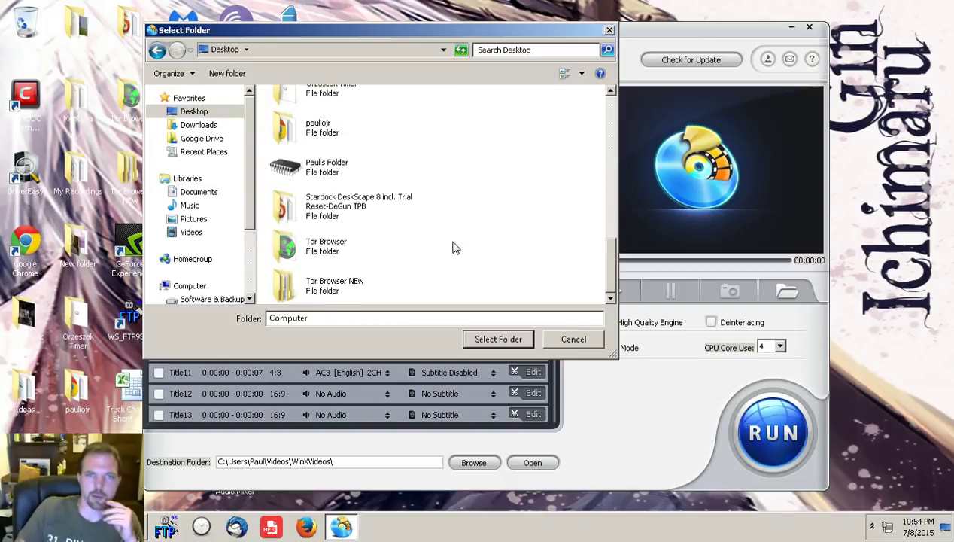
scroll(454, 248, up, 3)
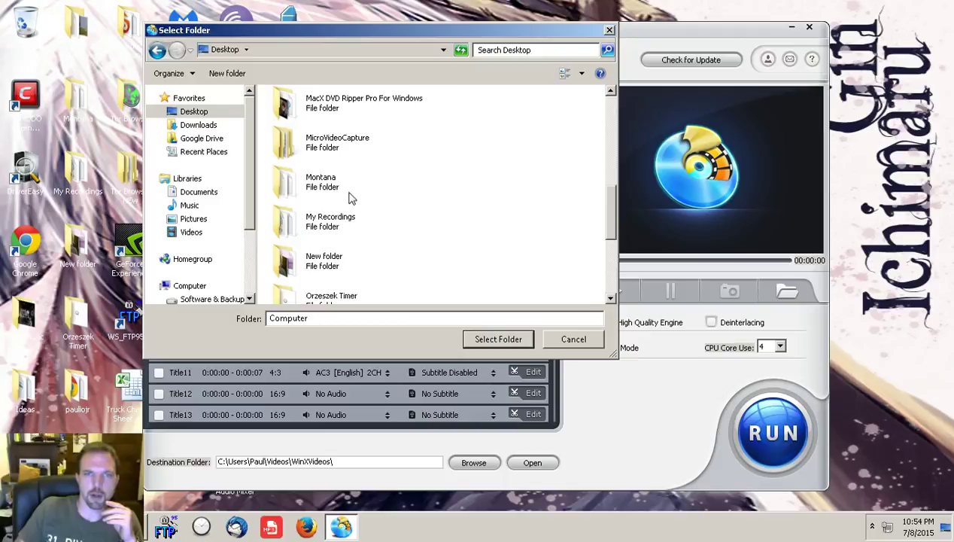
double_click(360, 105)
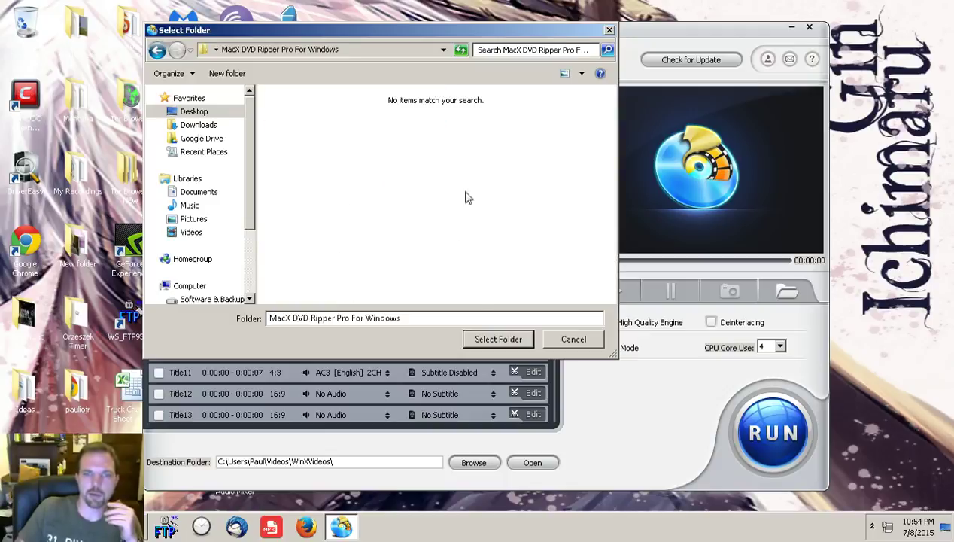
click(467, 339)
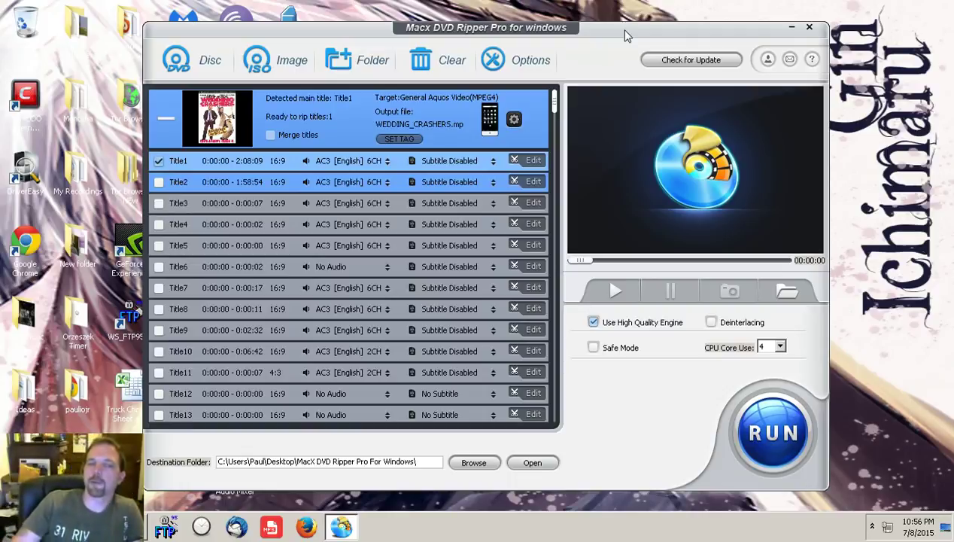
Close and relaunch MacX DVD Ripper Pro For Windows, and load the E:WEDDING_CRASHERS disc as the source DVD.
drag(625, 33, 620, 33)
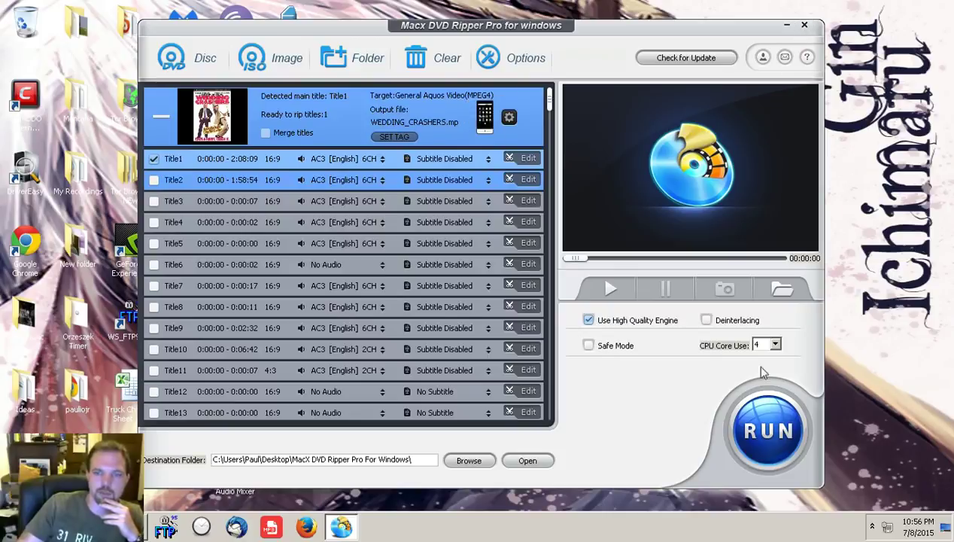
click(805, 27)
click(336, 326)
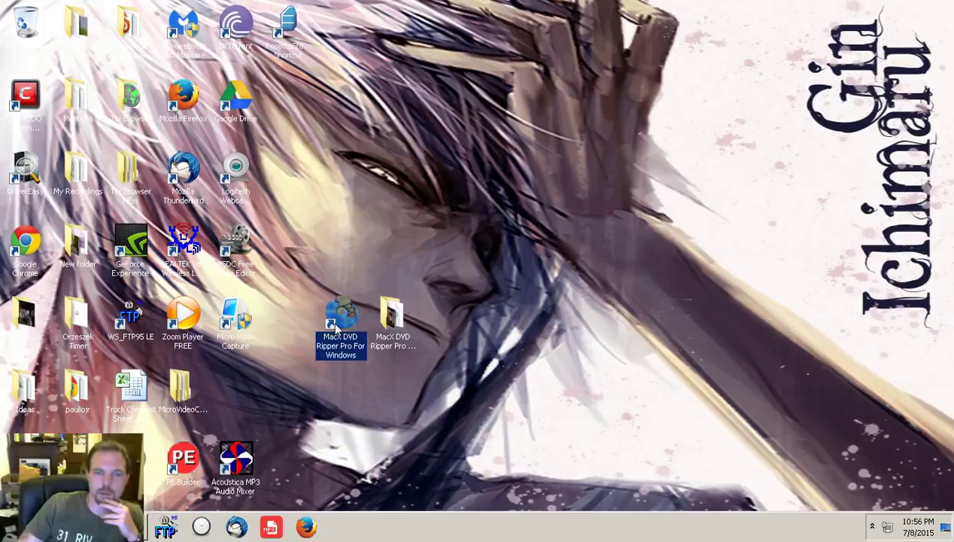
double_click(336, 326)
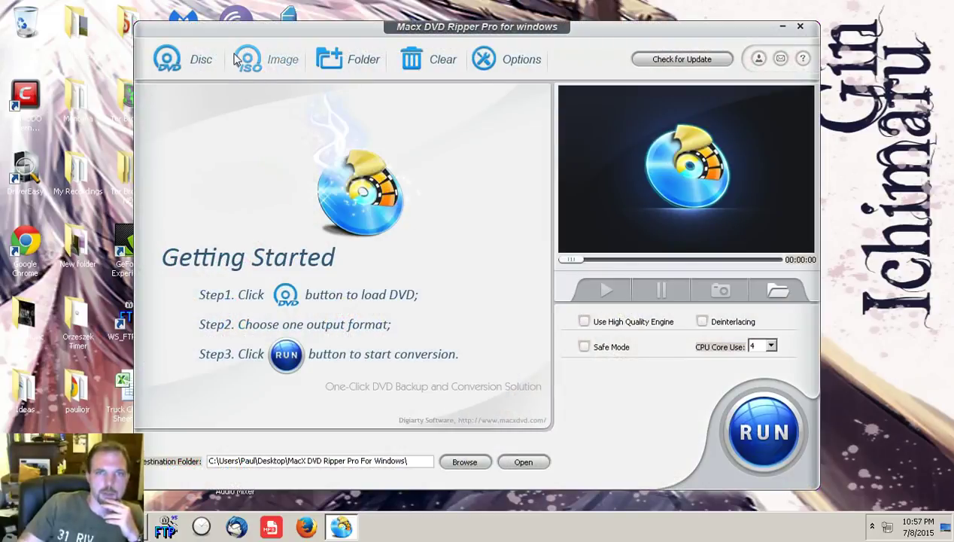
click(197, 60)
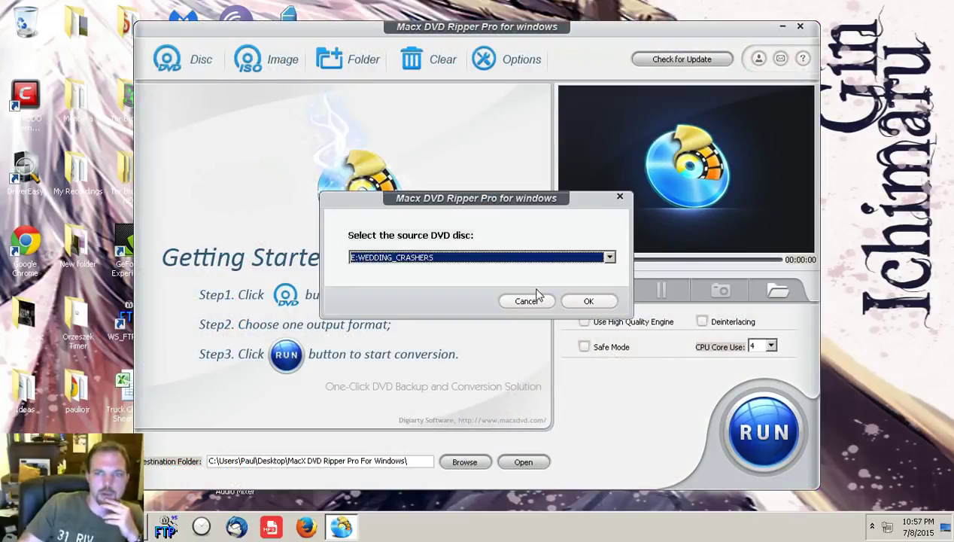
click(573, 301)
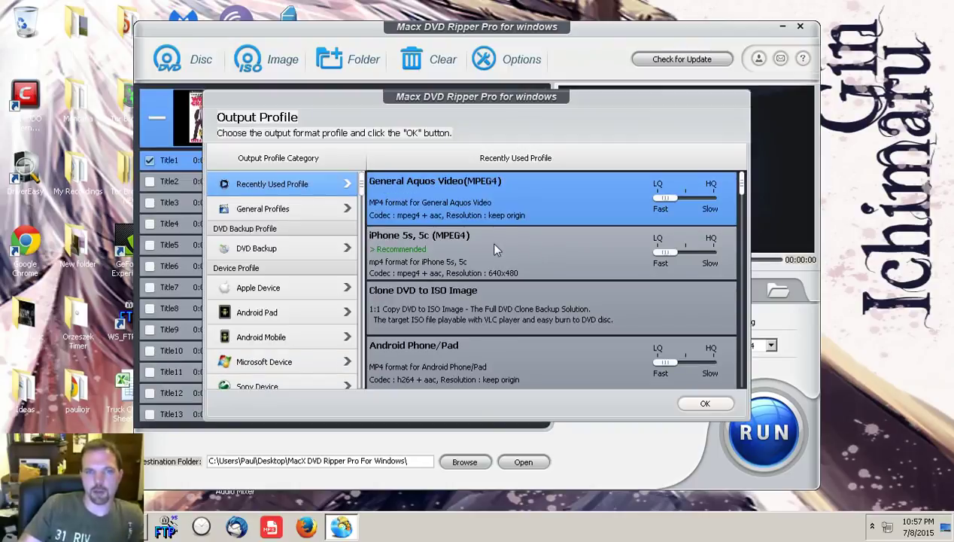
Choose Clone DVD to ISO Image from the DVD Backup profiles as the output profile and confirm it.
scroll(305, 258, down, 2)
scroll(306, 258, down, 2)
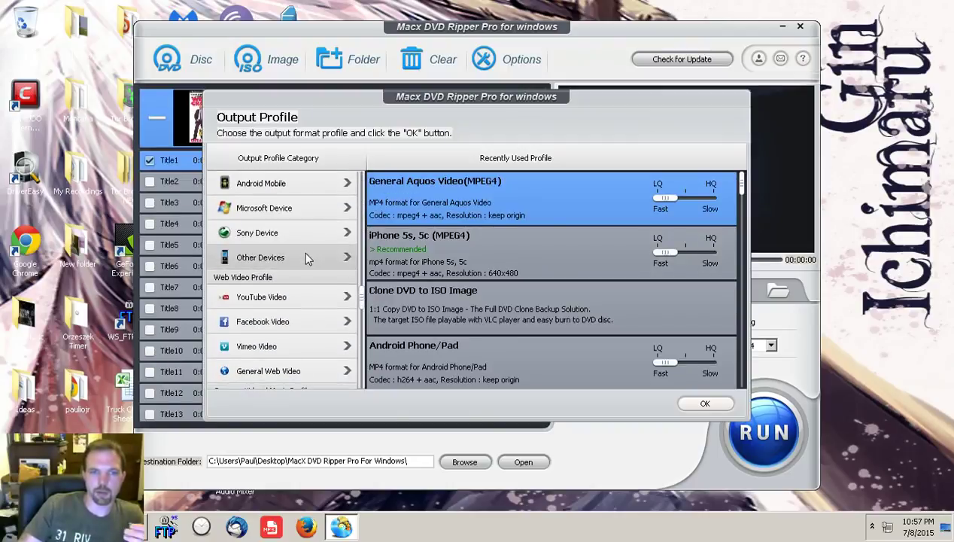
scroll(306, 258, down, 3)
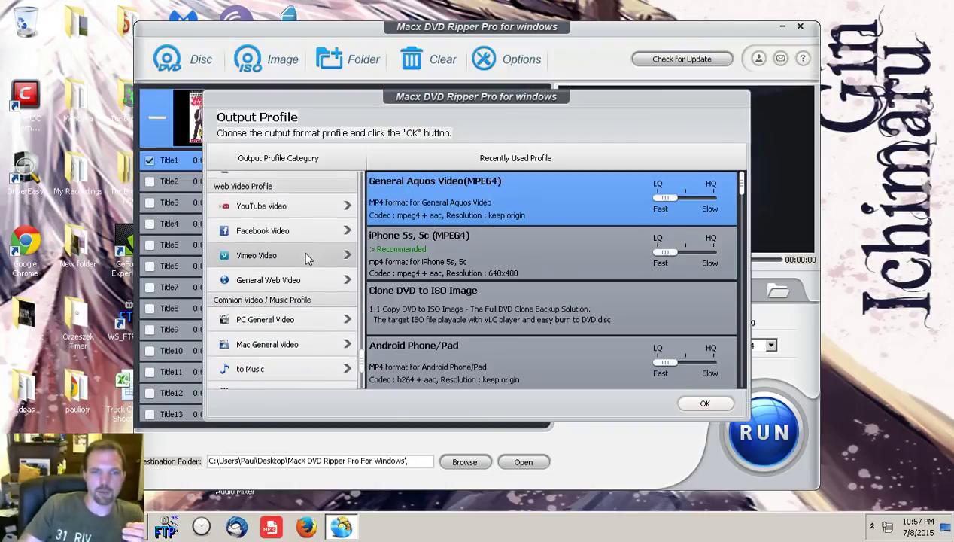
scroll(306, 258, up, 7)
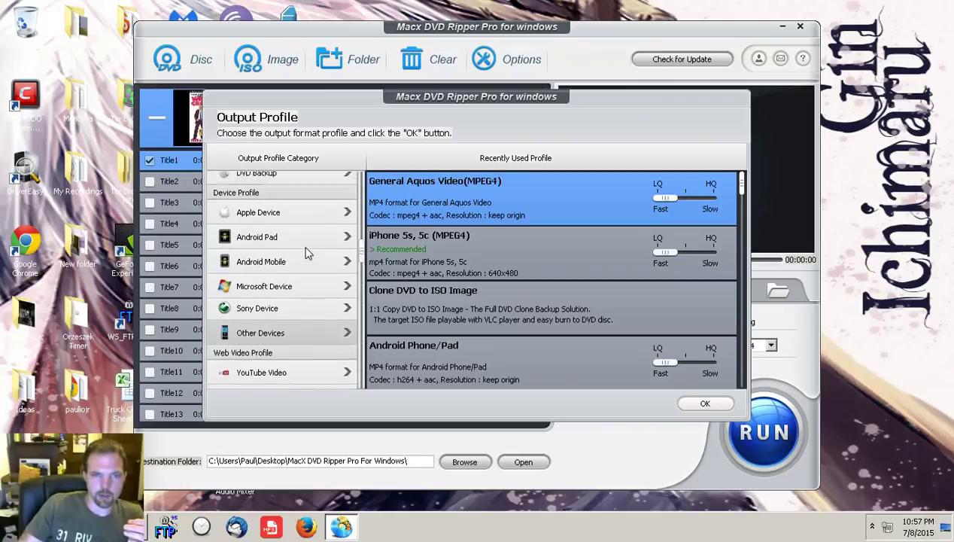
click(307, 251)
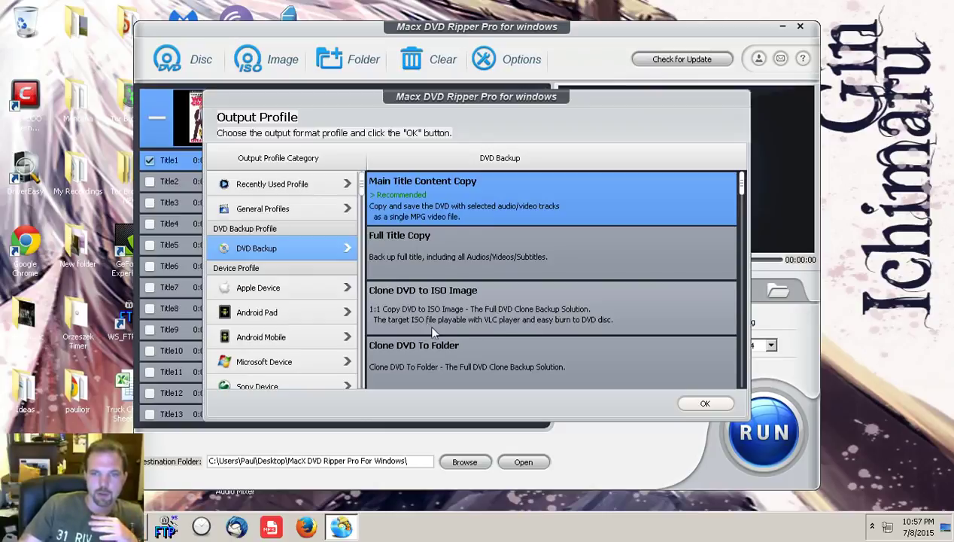
click(460, 321)
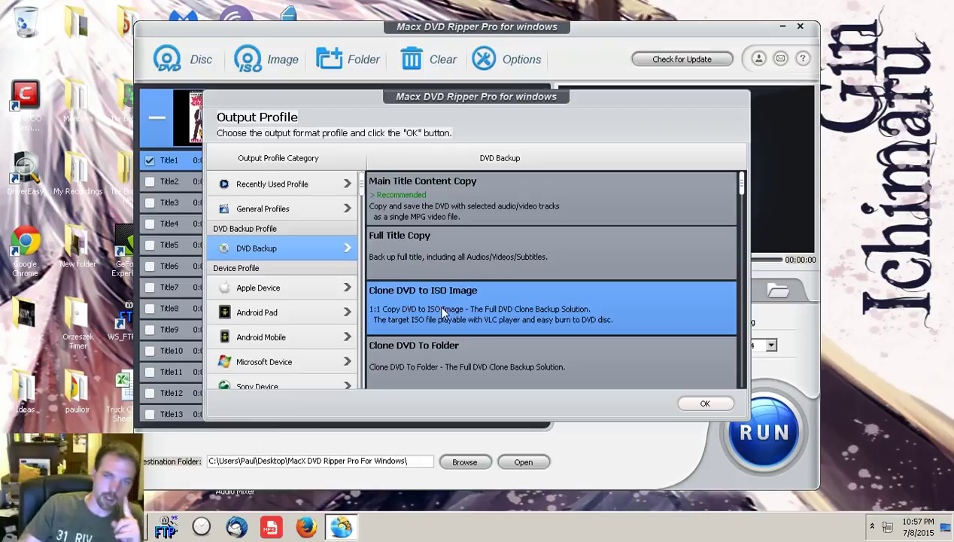
click(704, 409)
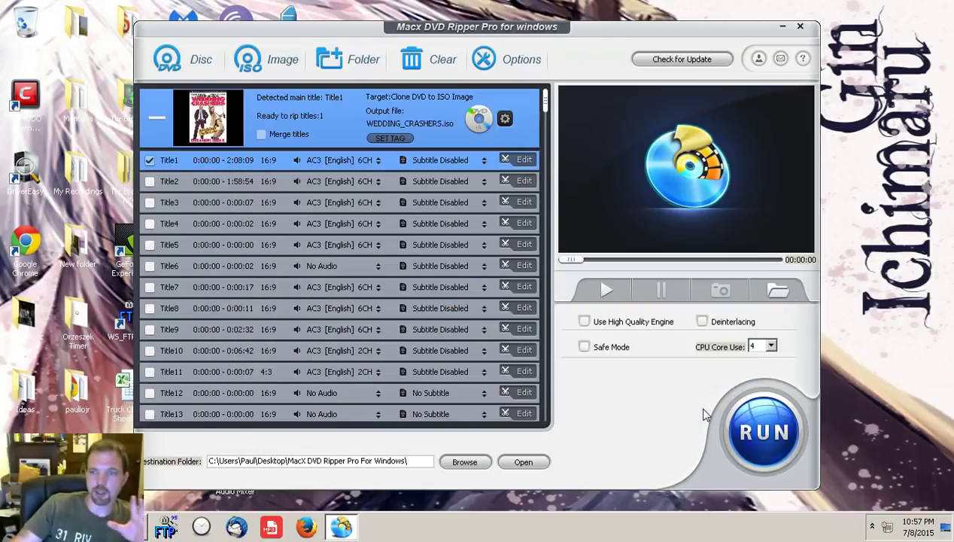
Start cloning the WEDDING_CRASHERS DVD to an ISO image, and stop the process.
click(765, 433)
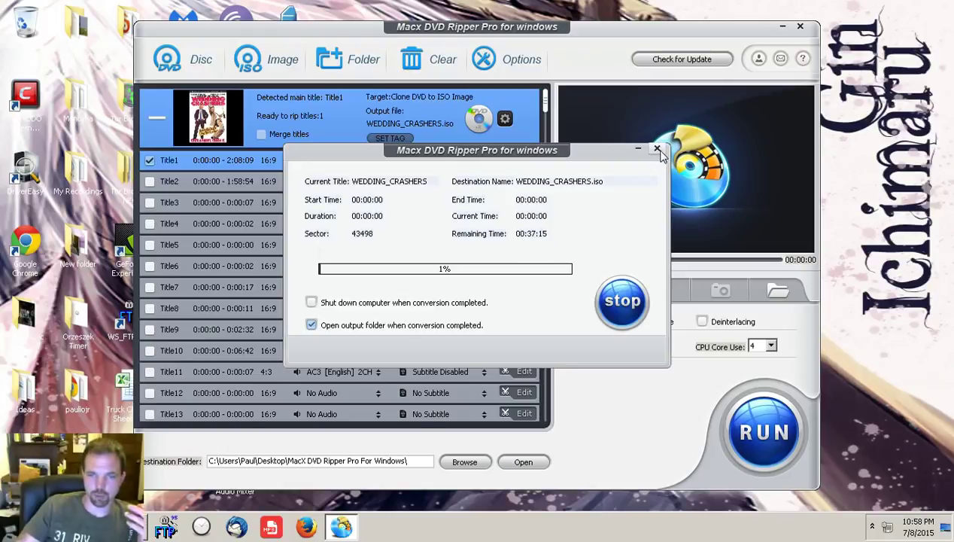
click(625, 310)
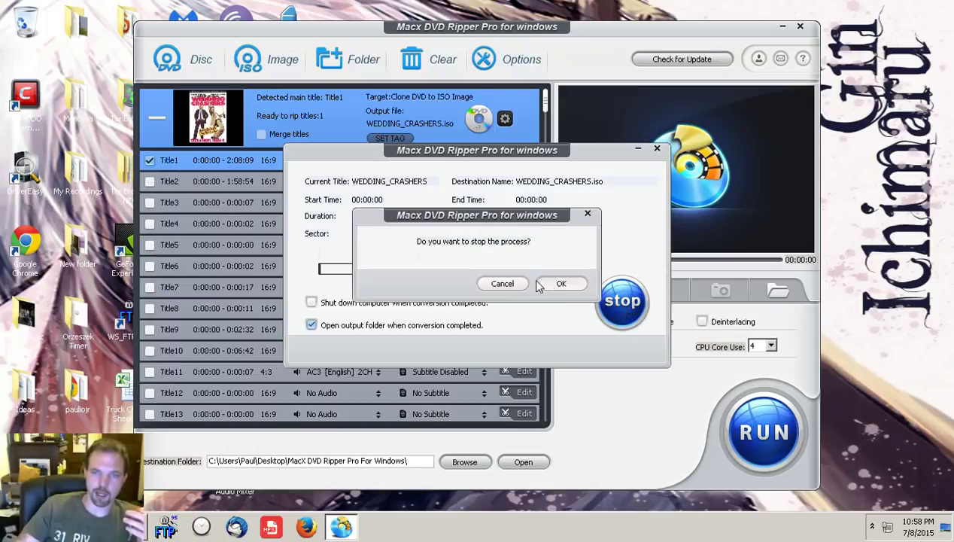
click(560, 283)
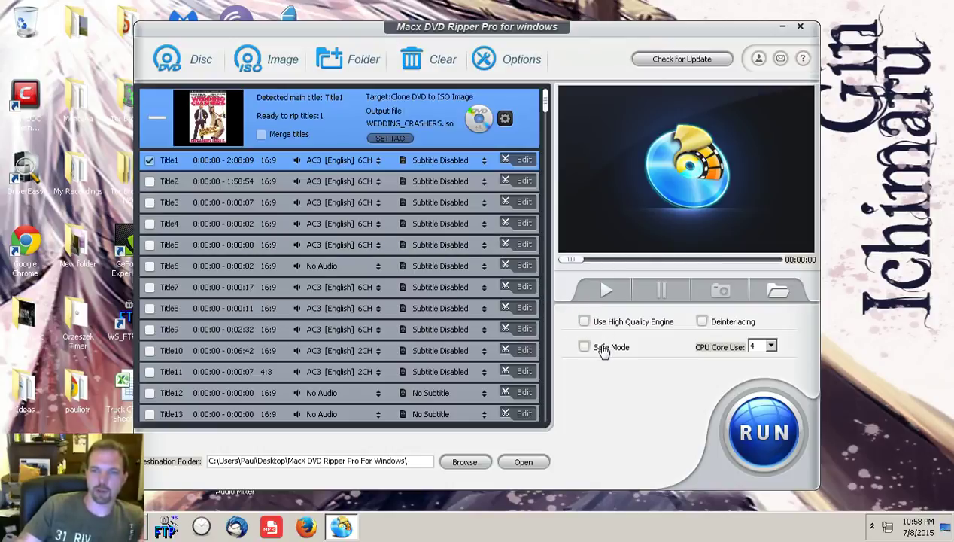
Enable Use High Quality Engine, and play and pause the Title1 preview.
click(596, 322)
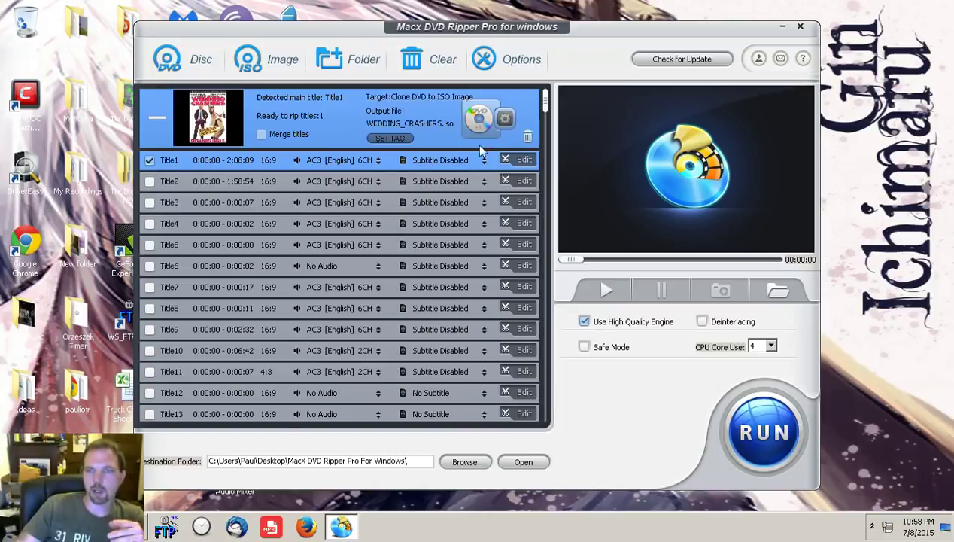
click(596, 288)
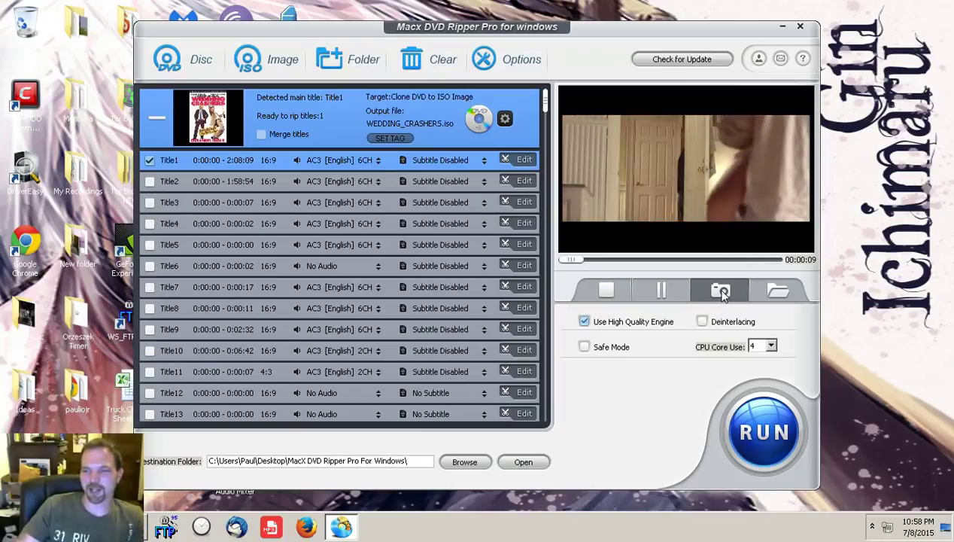
click(662, 292)
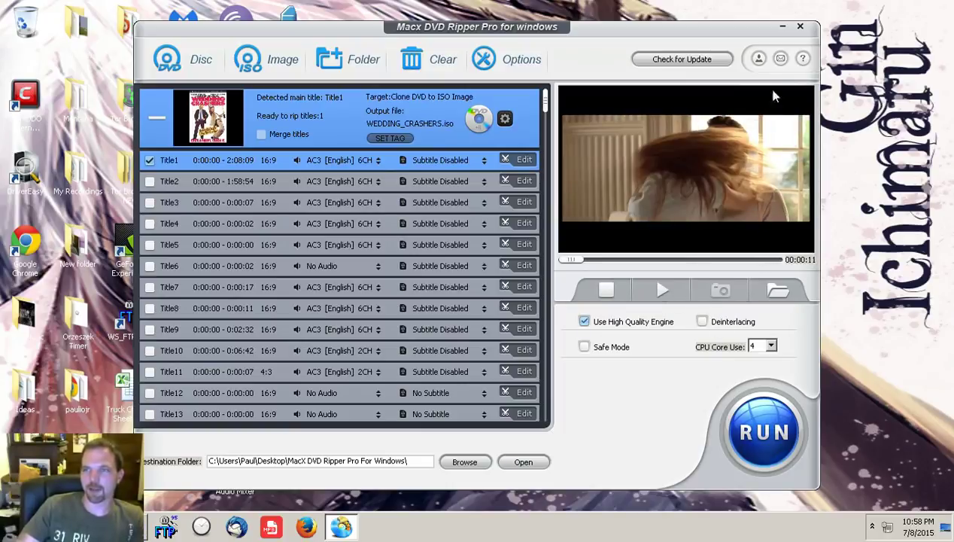
Open the MacX DVD Ripper Pro For Windows folder on the desktop to view its files, and return to the ripper.
click(783, 26)
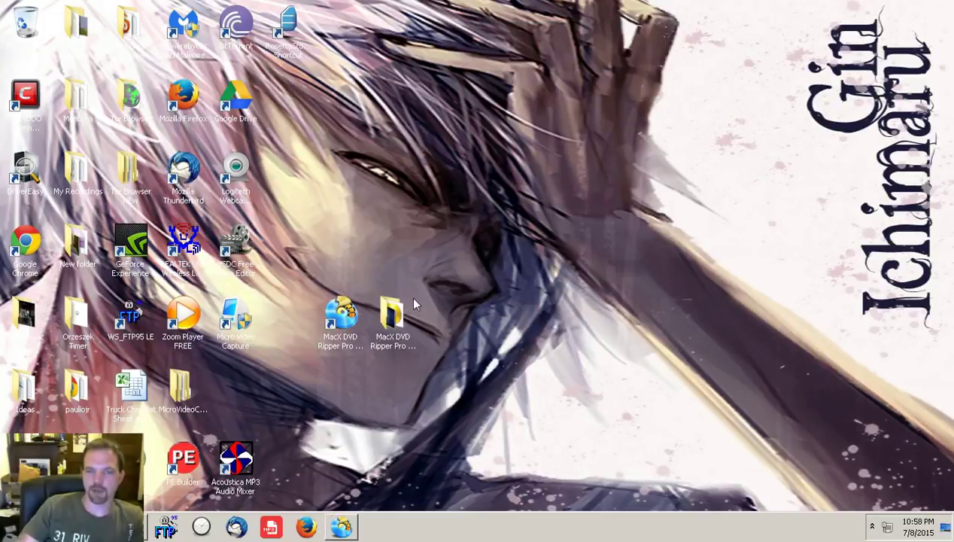
double_click(391, 315)
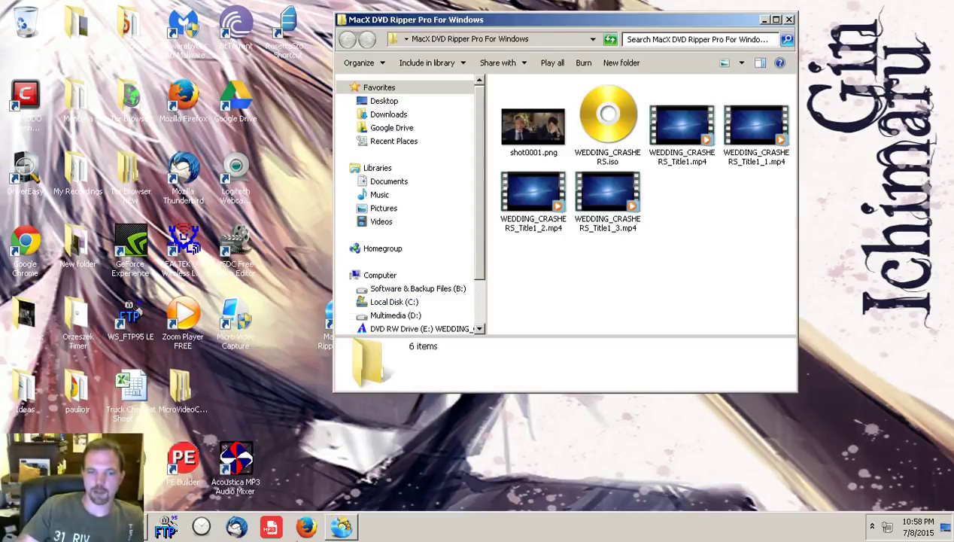
click(340, 527)
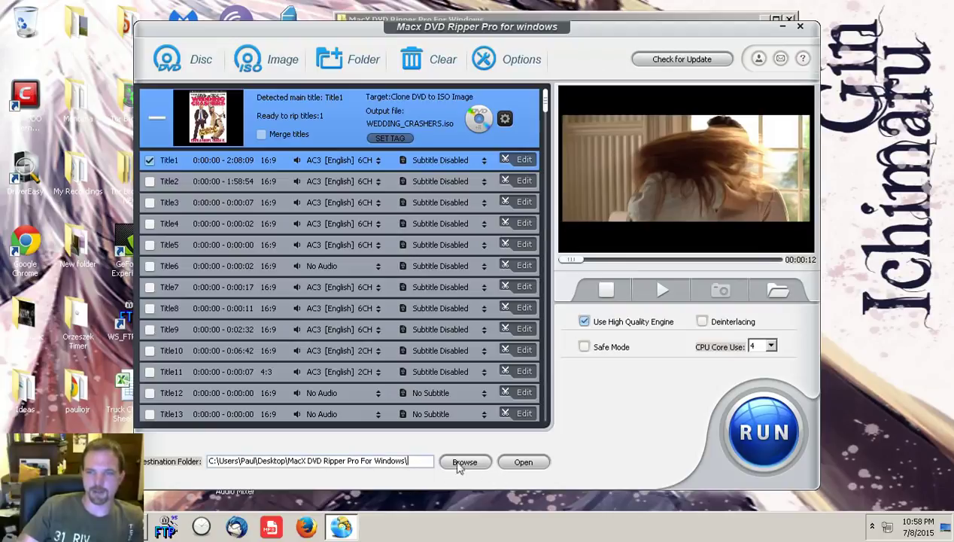
Try to replace the loaded disc with a DVD folder as the source, and cancel the folder path selection.
click(346, 60)
click(591, 299)
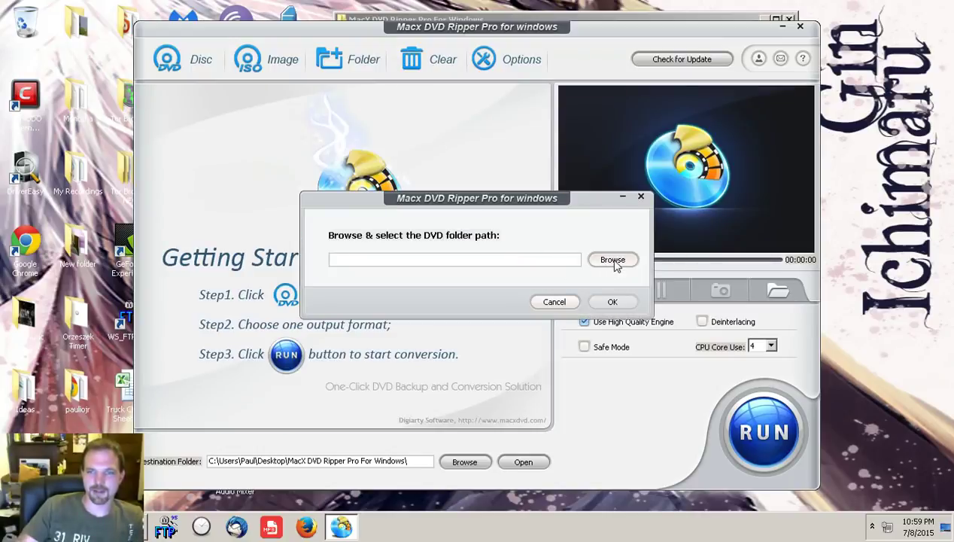
click(570, 304)
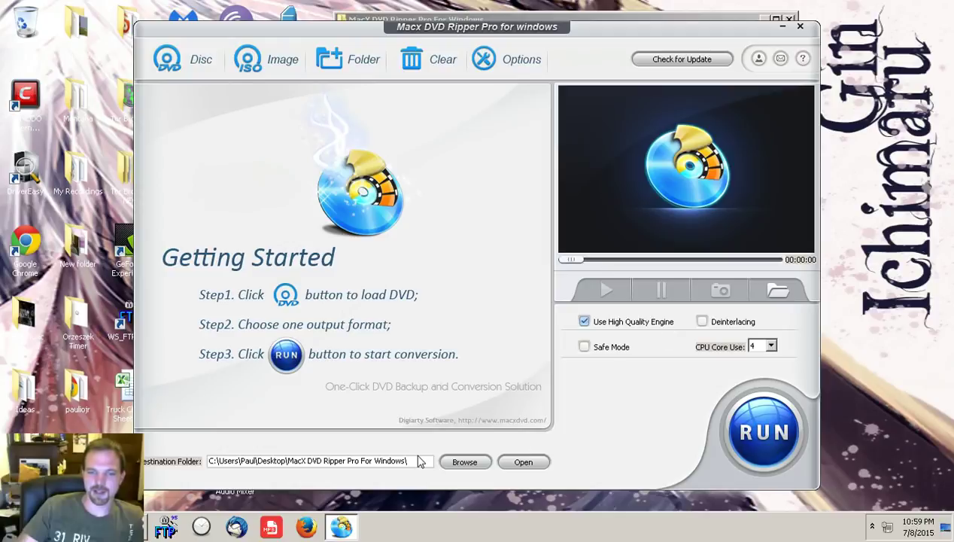
View the shot0001.png snapshot from the output folder in a maximized viewer, close it, and shift the folder window aside.
click(578, 17)
double_click(543, 132)
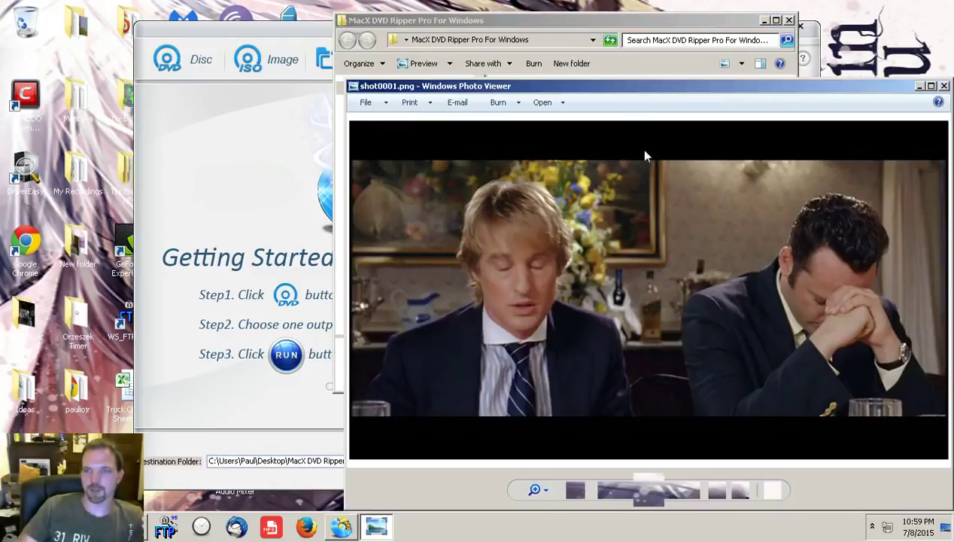
double_click(799, 88)
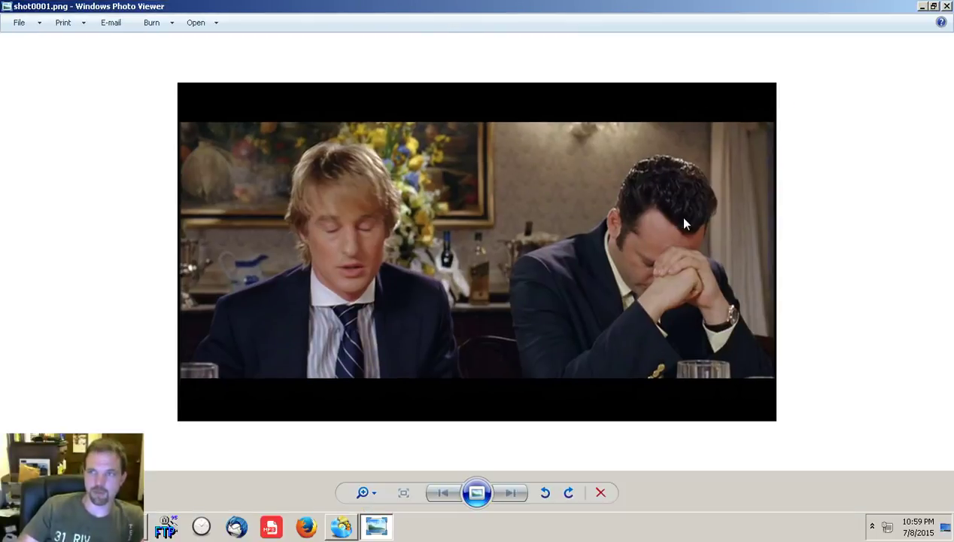
key(alt+F4)
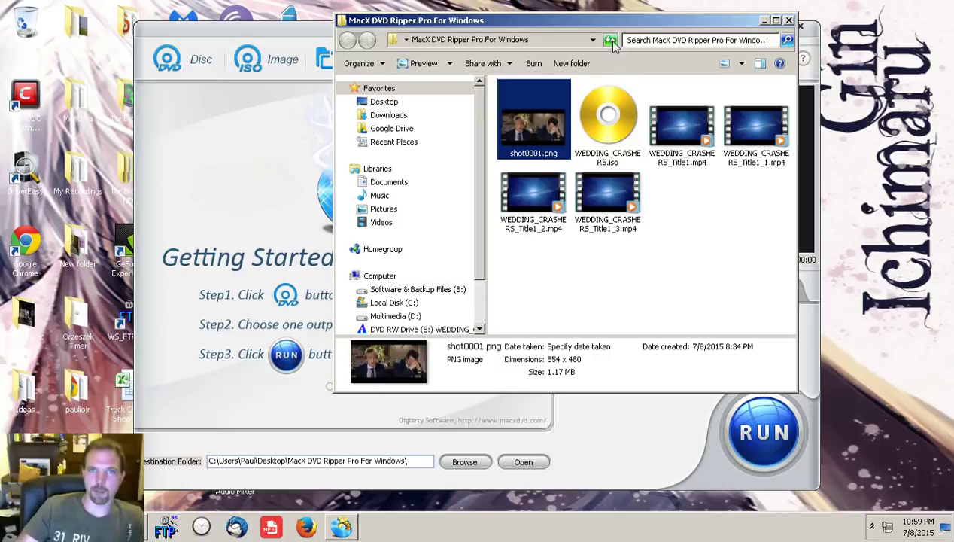
click(727, 234)
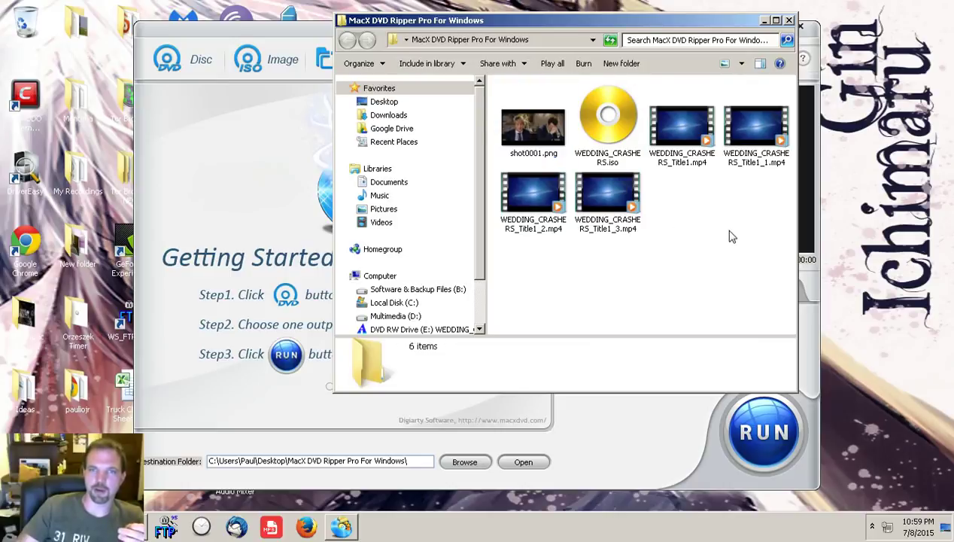
drag(473, 23, 547, 32)
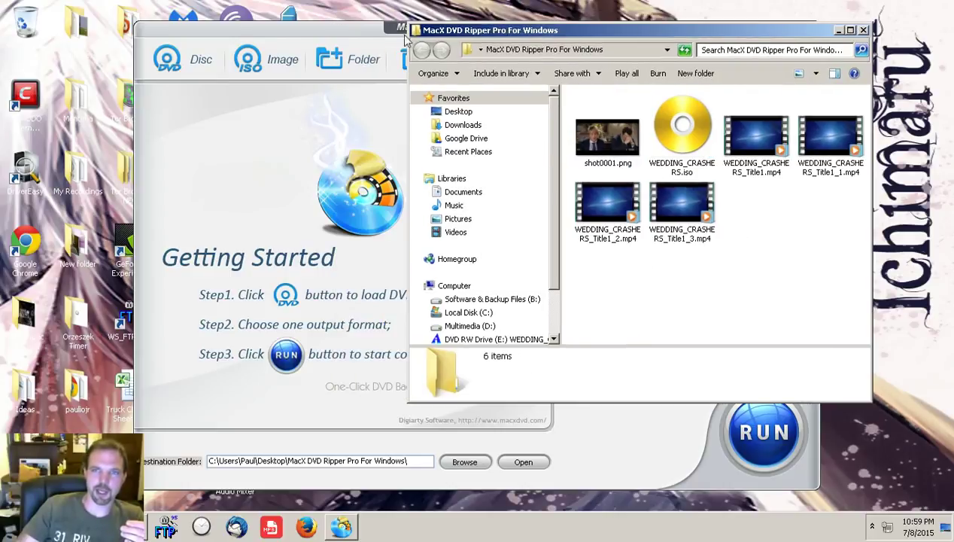
Open the ripper's options and examine the output folder and snapshot folder paths, leaving the output folder selection without choosing one.
click(345, 30)
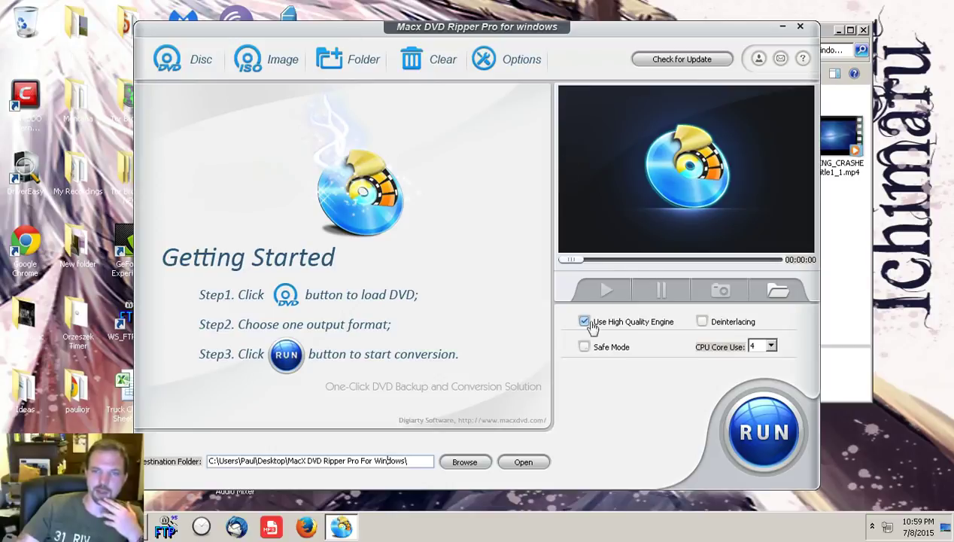
click(515, 65)
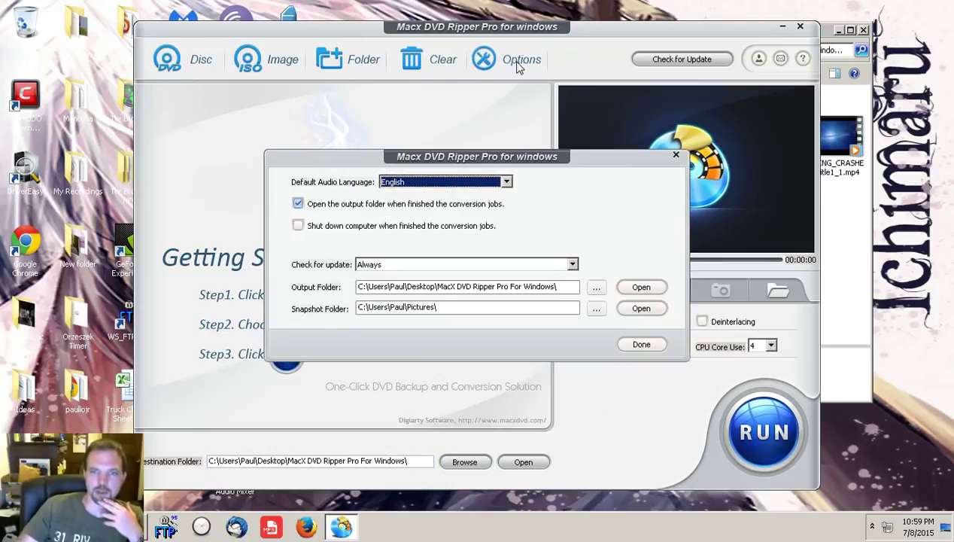
click(596, 287)
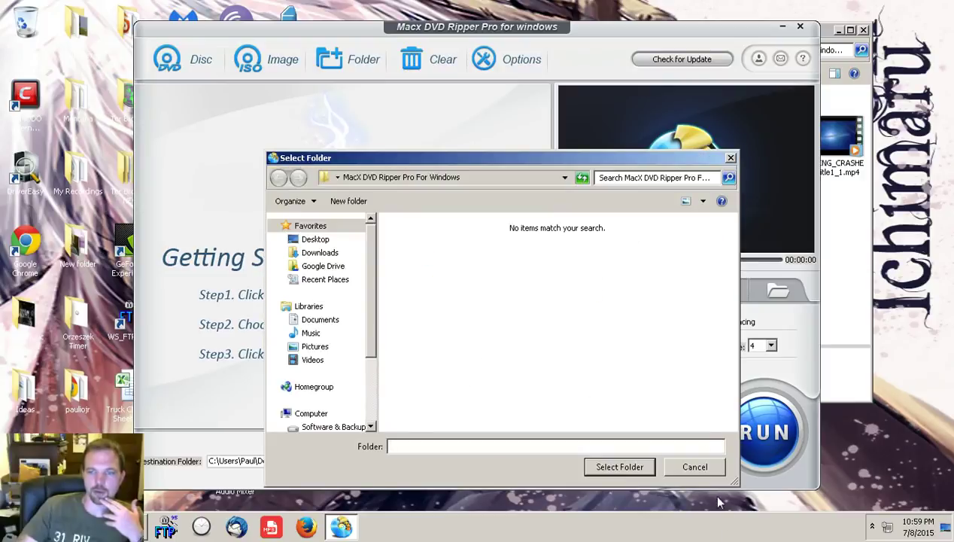
click(695, 467)
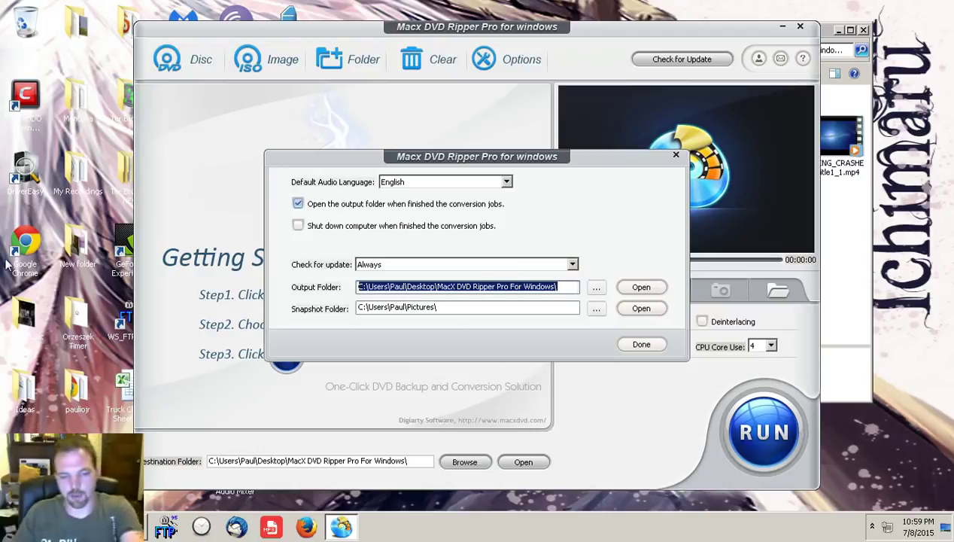
click(480, 307)
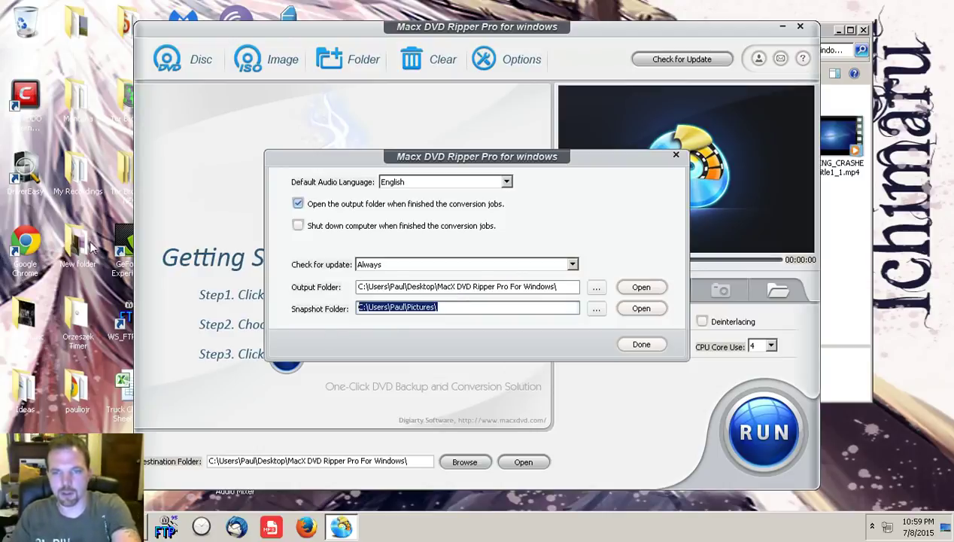
click(570, 287)
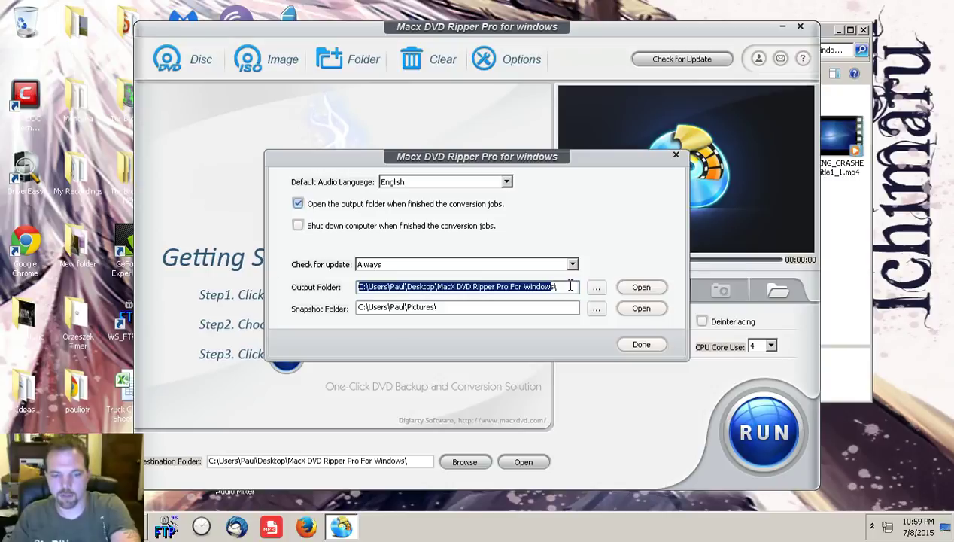
click(480, 307)
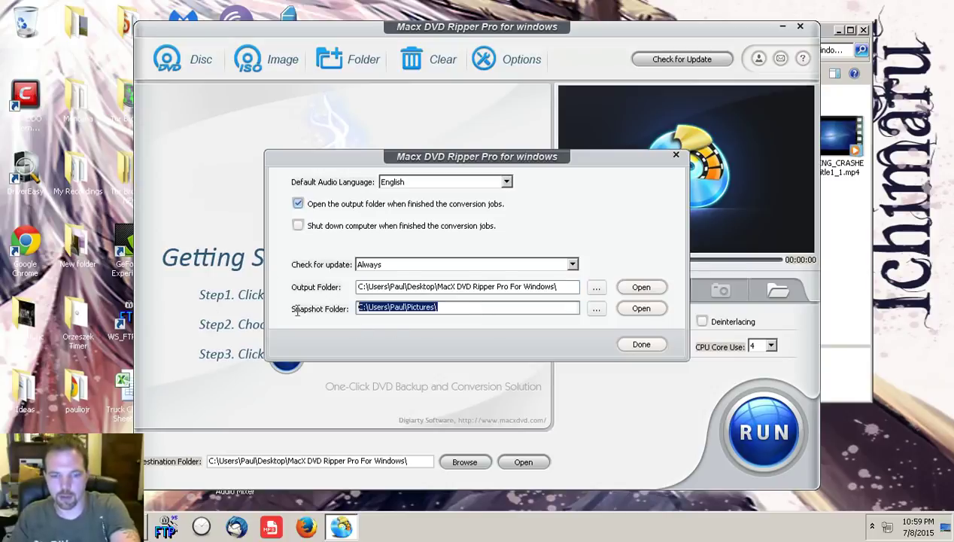
Set the snapshot folder to MacX DVD Ripper Pro For Windows on the Desktop and finish the options.
click(597, 312)
click(309, 239)
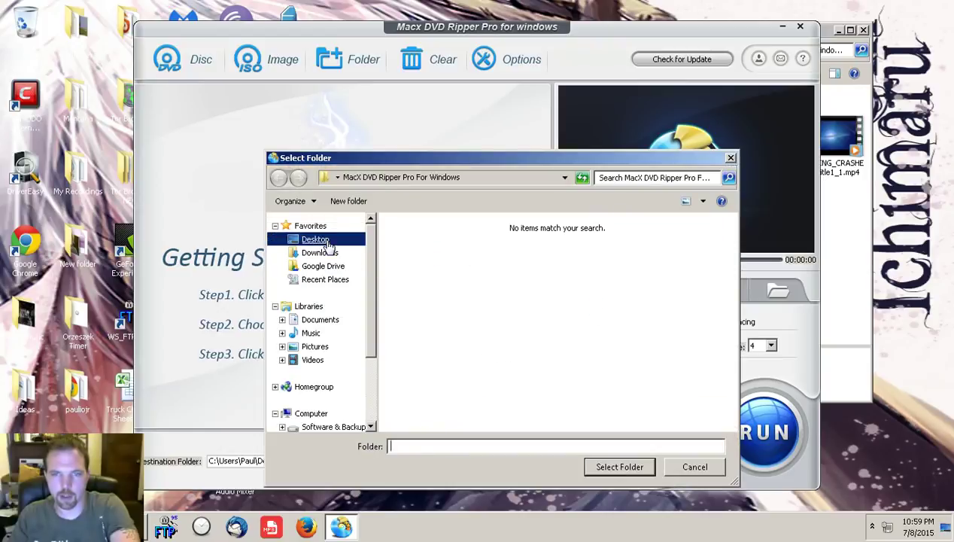
click(490, 292)
scroll(491, 297, down, 8)
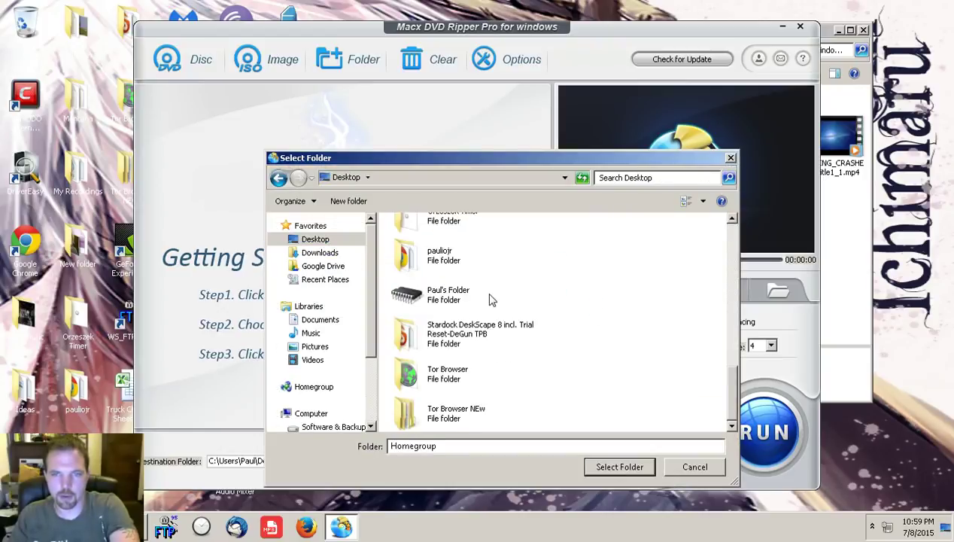
scroll(490, 300, up, 3)
scroll(490, 299, up, 3)
scroll(491, 300, down, 4)
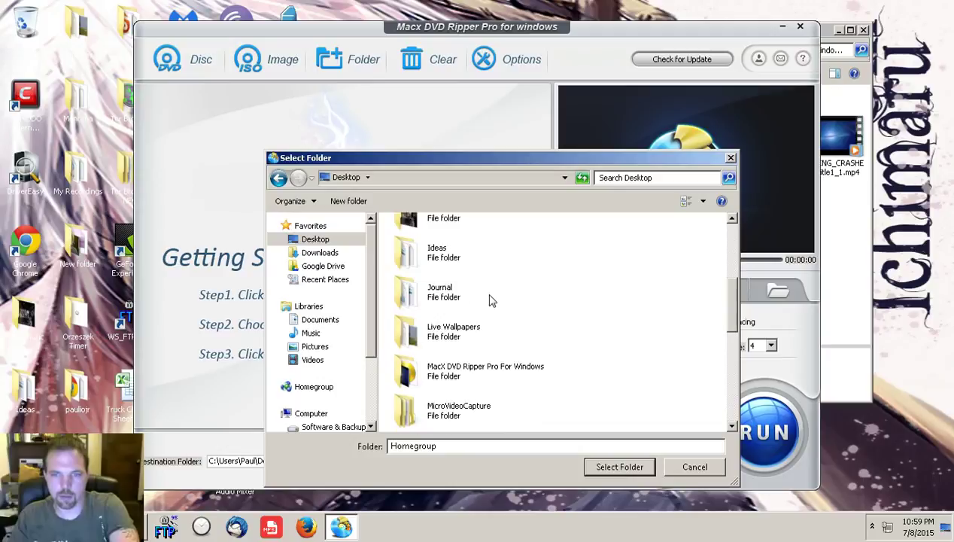
scroll(490, 300, up, 2)
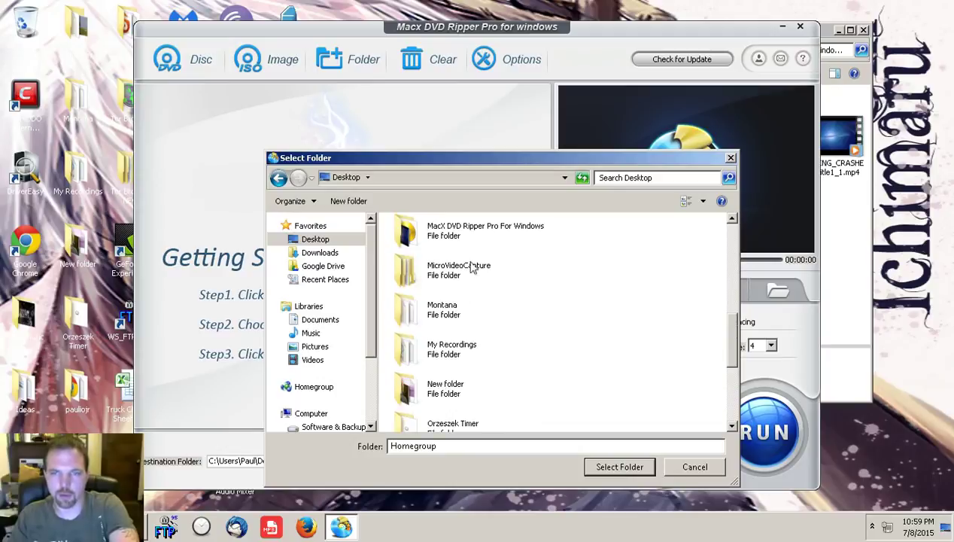
double_click(459, 230)
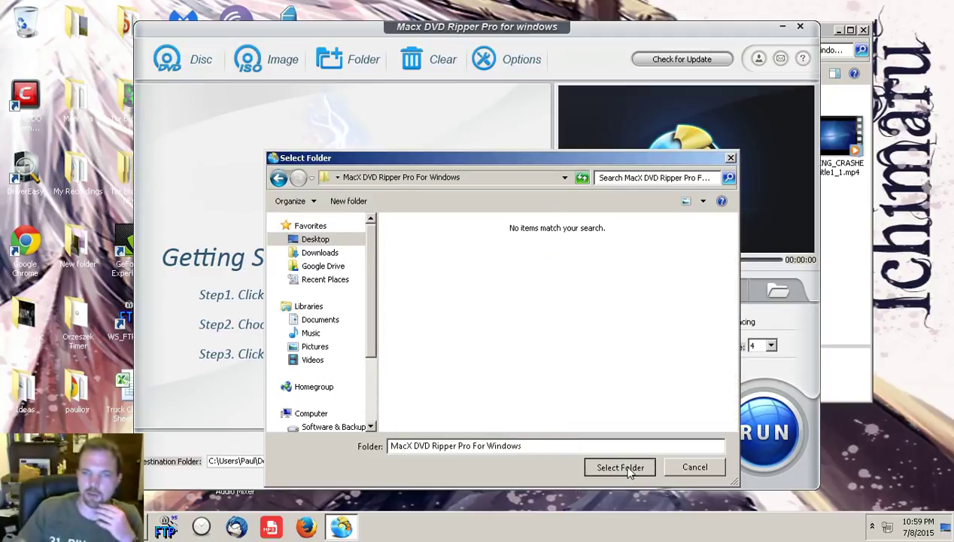
click(620, 468)
click(642, 349)
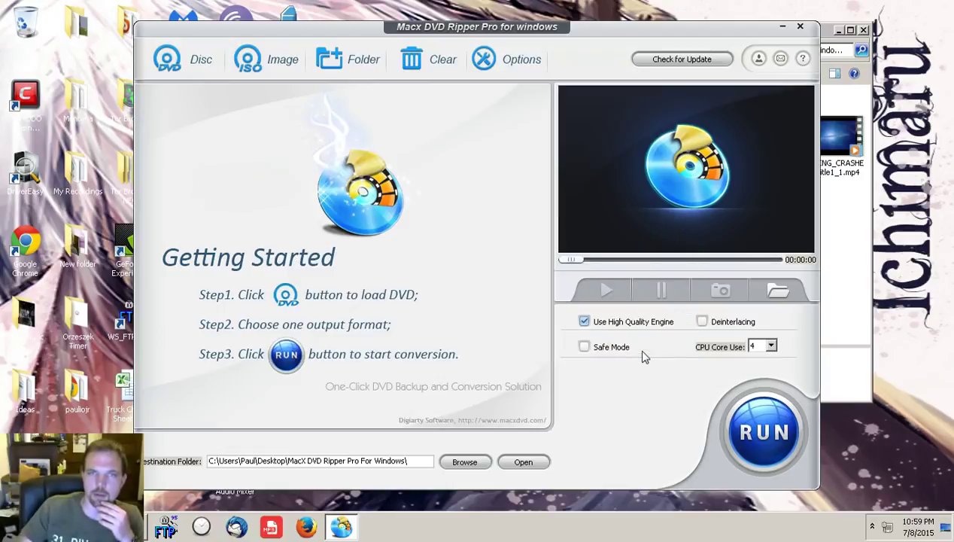
Load the E:WEDDING_CRASHERS disc as the source DVD.
click(170, 62)
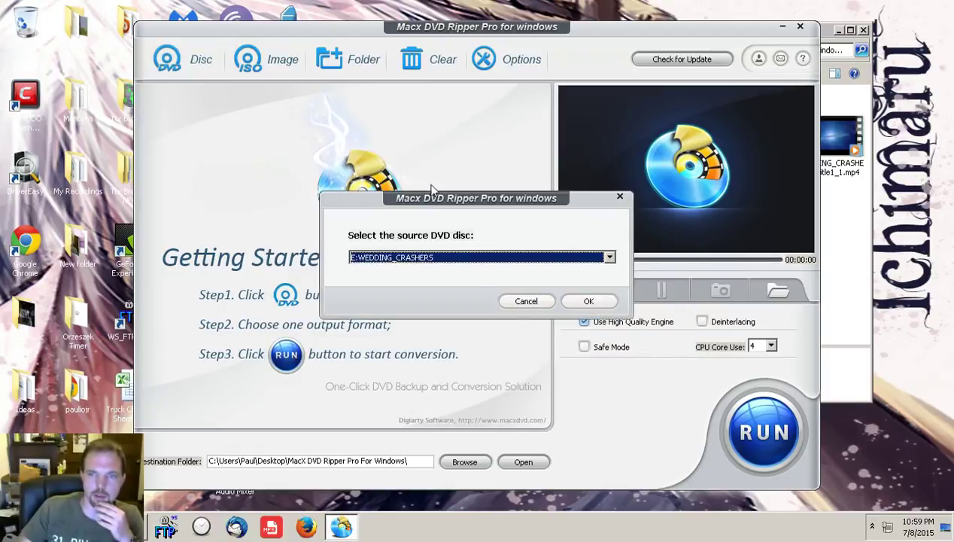
click(574, 304)
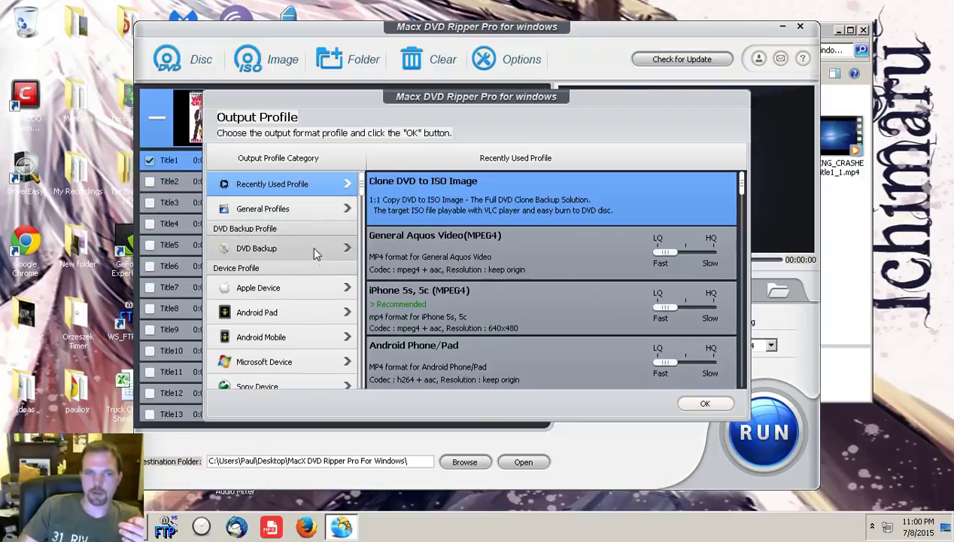
Examine the Sony Device and Microsoft Device output profile categories, including the Xbox Video formats.
scroll(301, 293, down, 1)
scroll(307, 312, down, 3)
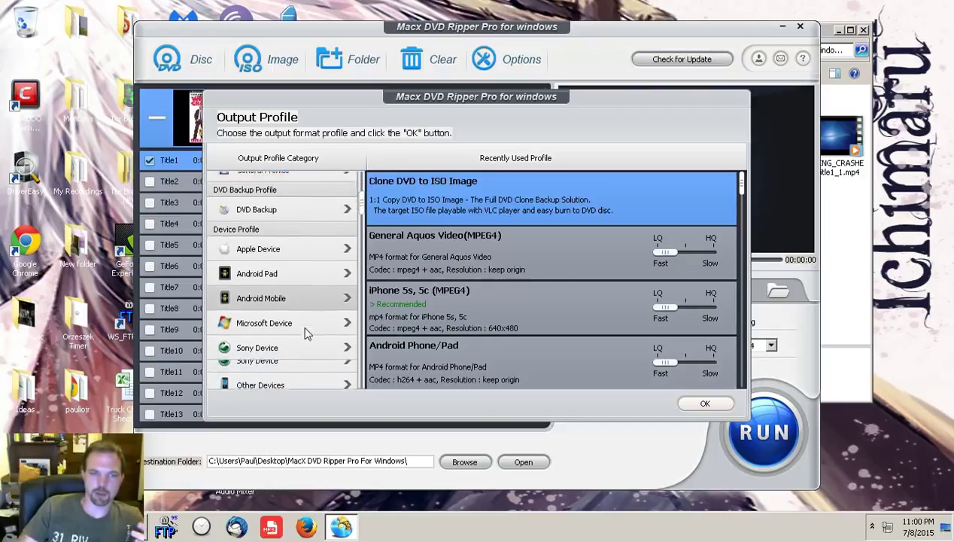
click(311, 298)
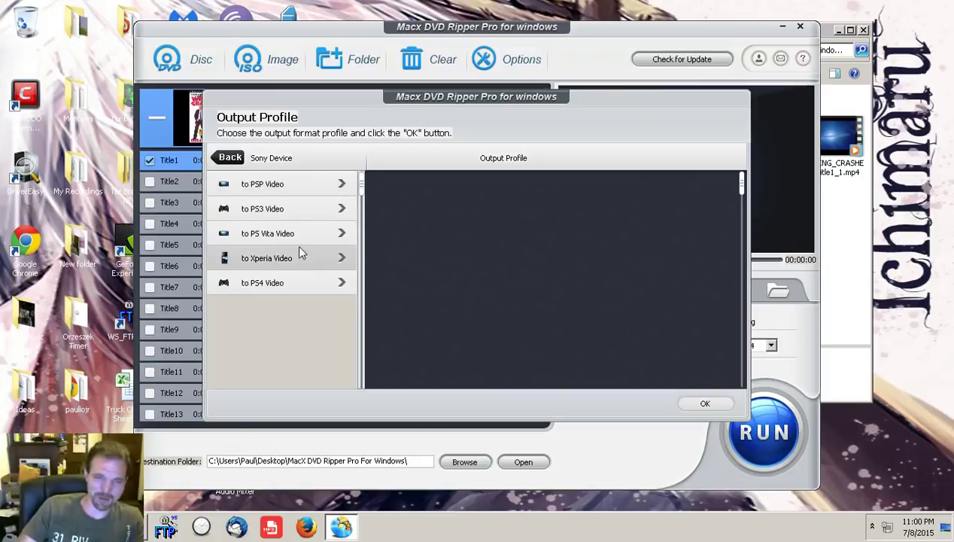
click(220, 156)
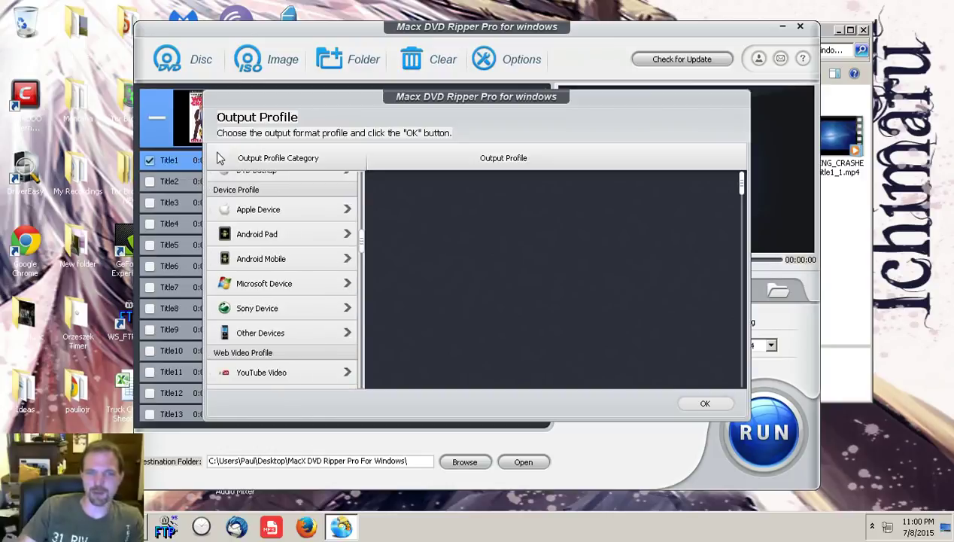
click(305, 286)
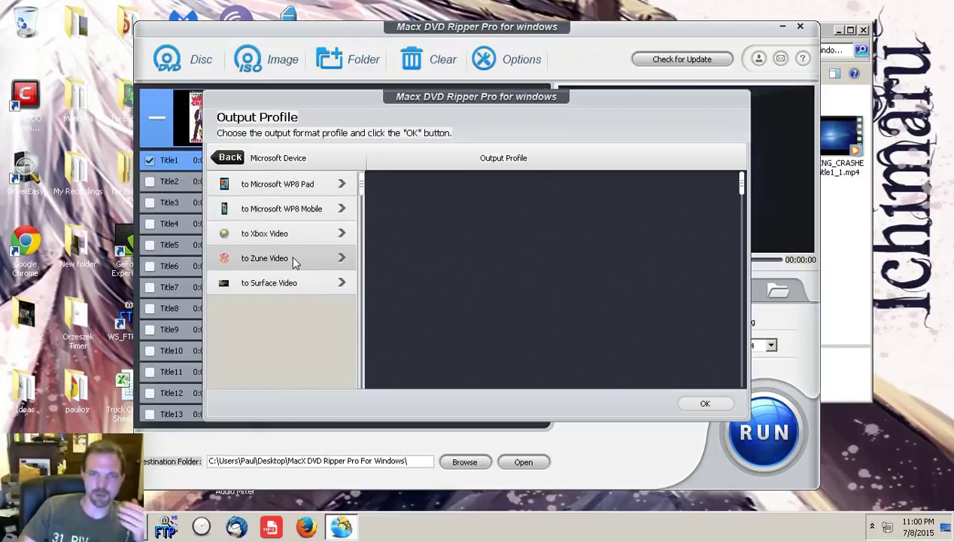
click(290, 256)
click(298, 237)
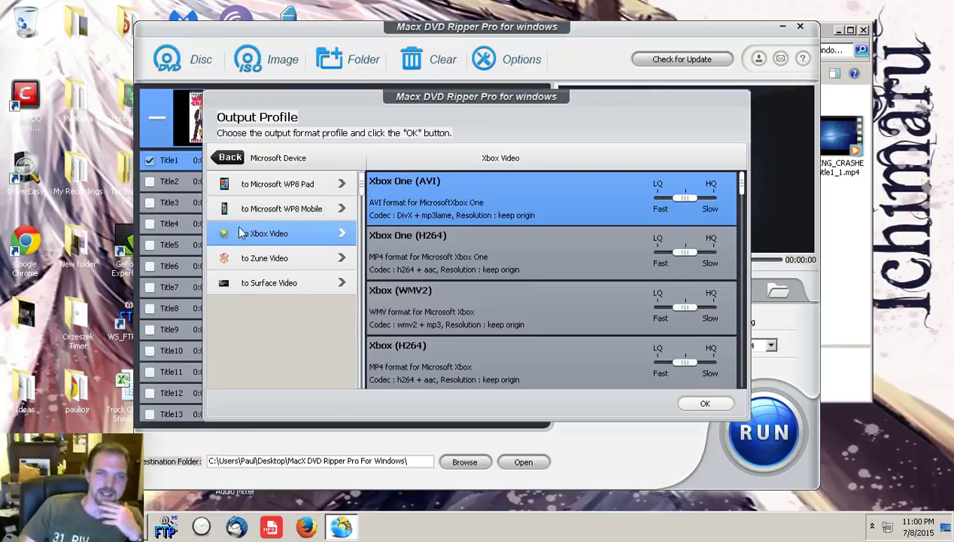
click(228, 158)
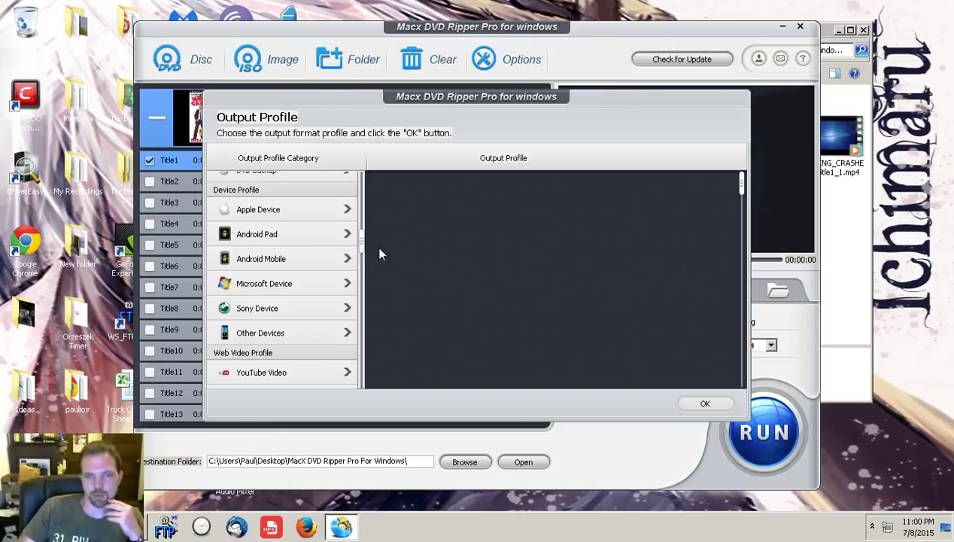
Set the output profile to General HTC Mobile Video (MPEG4) from the Android Mobile category's HTC formats.
click(298, 260)
click(335, 188)
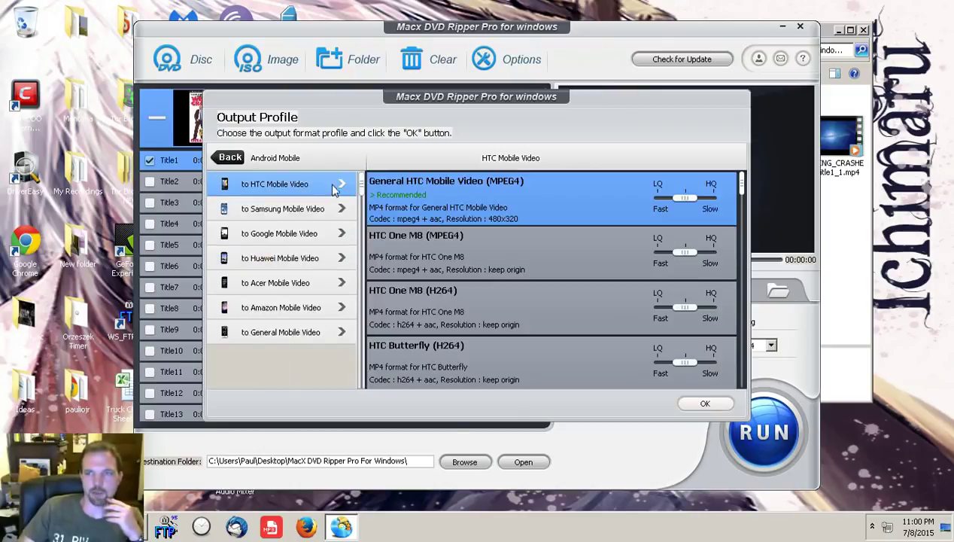
click(706, 403)
Preview Title1, skip ahead to about nine minutes into the film, and capture a snapshot of the scene.
click(606, 289)
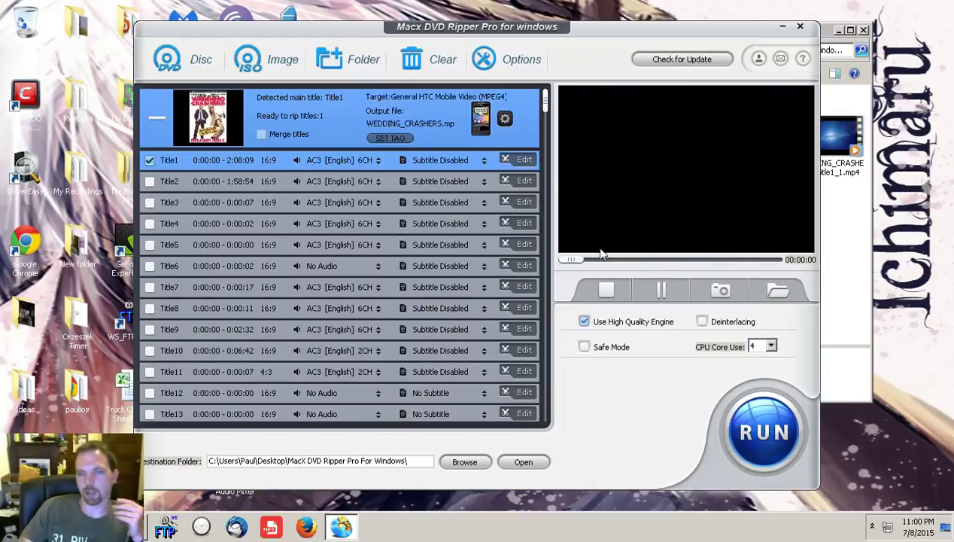
drag(575, 260, 662, 260)
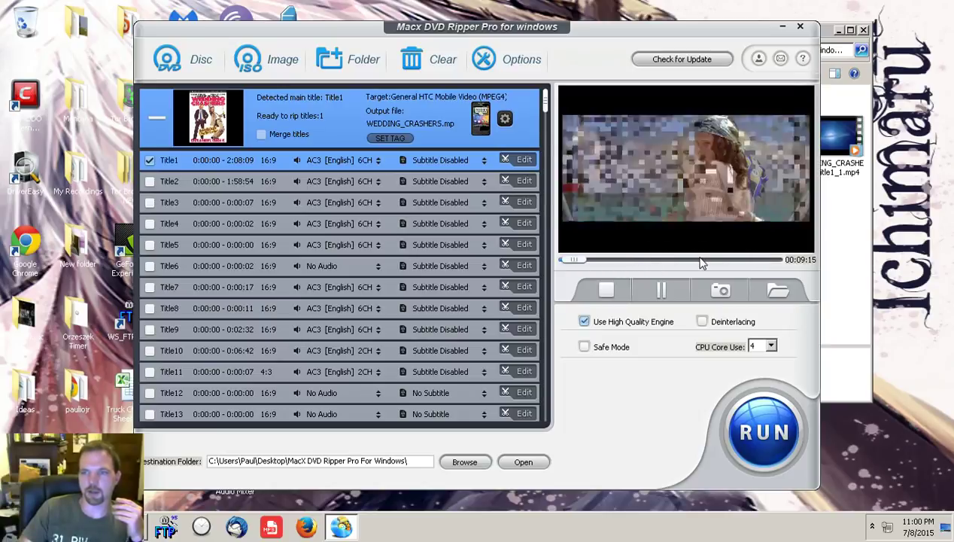
click(577, 260)
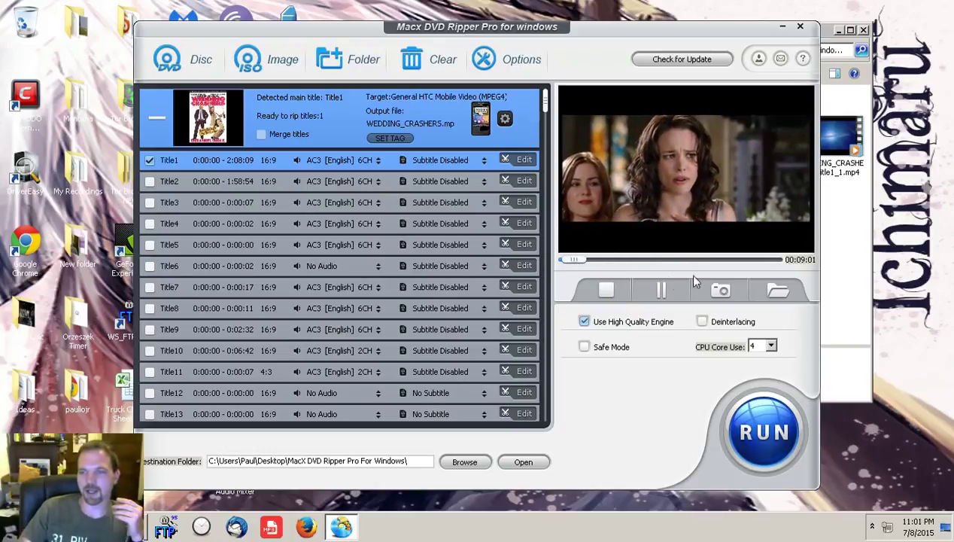
click(720, 289)
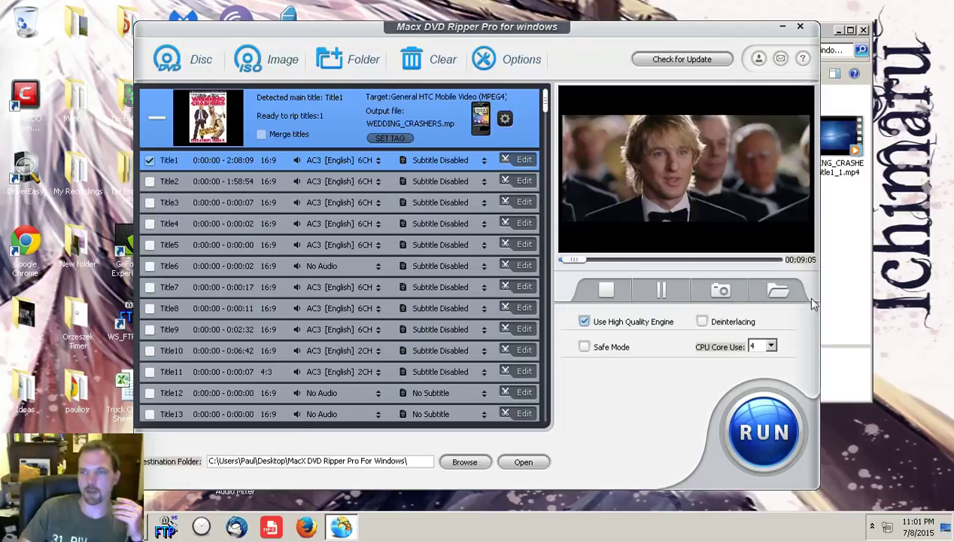
View the shot0002.png snapshot from the output folder at different zoom levels, and close the viewer.
click(843, 273)
double_click(682, 137)
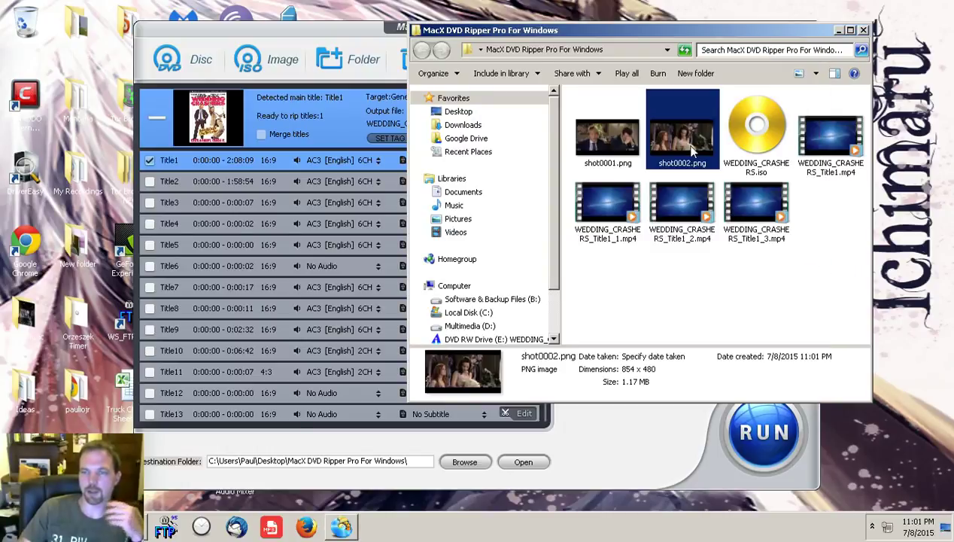
scroll(655, 243, up, 2)
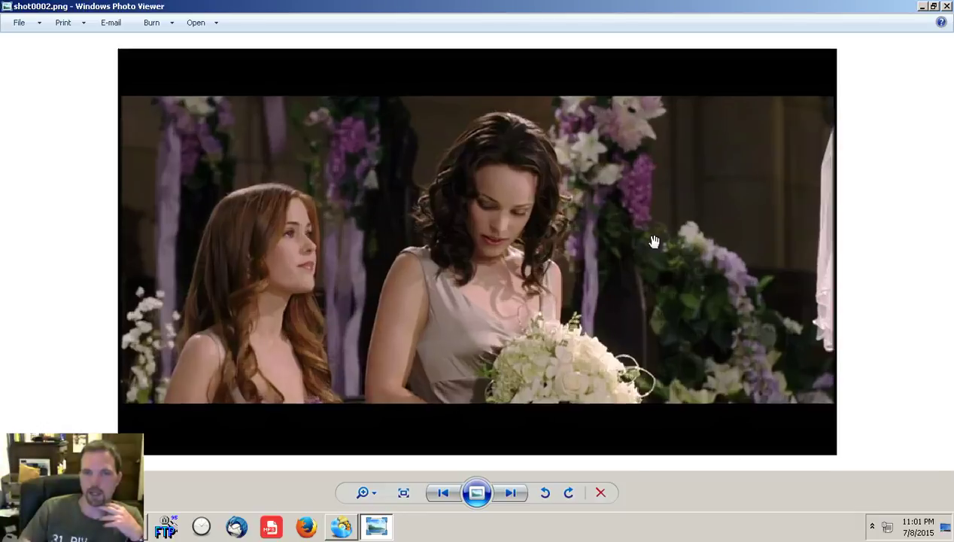
scroll(655, 242, down, 1)
scroll(655, 243, down, 1)
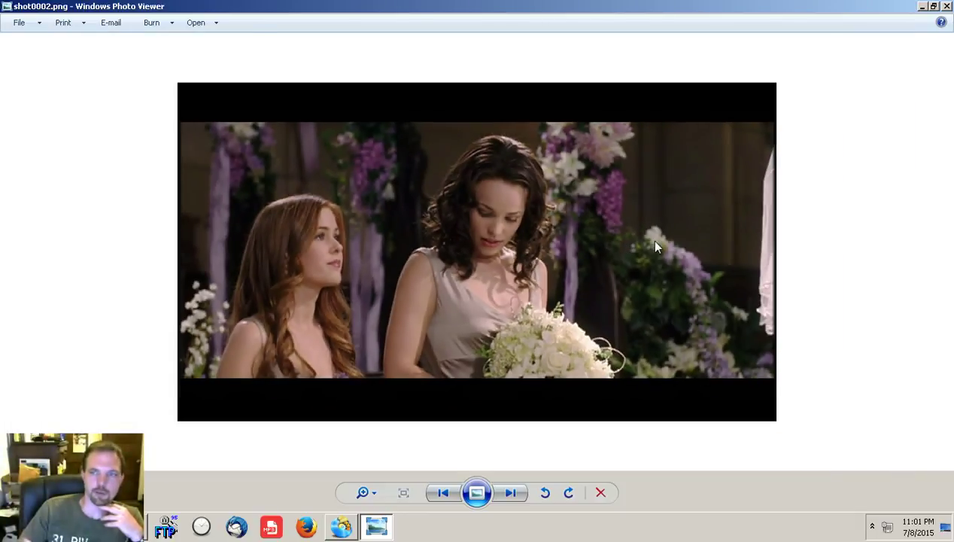
right_click(652, 243)
click(708, 143)
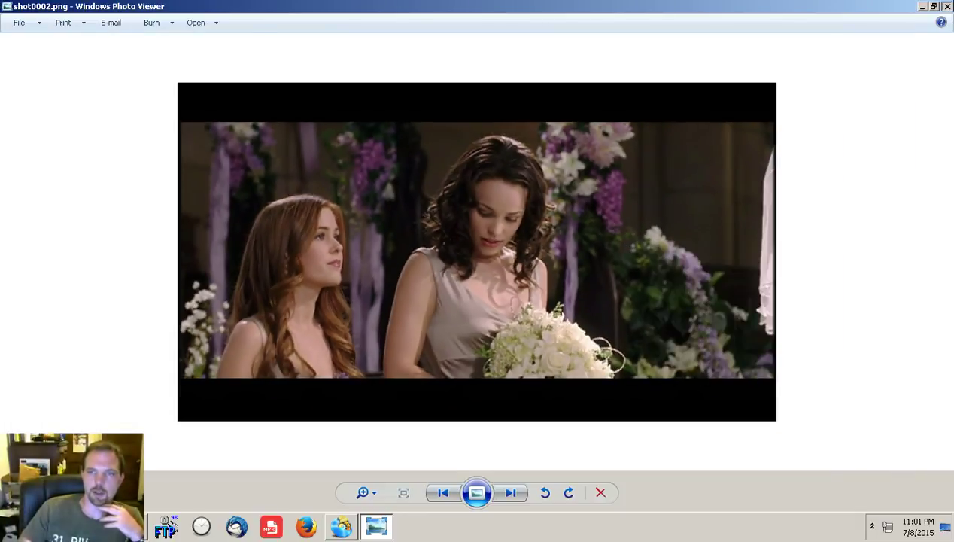
click(947, 6)
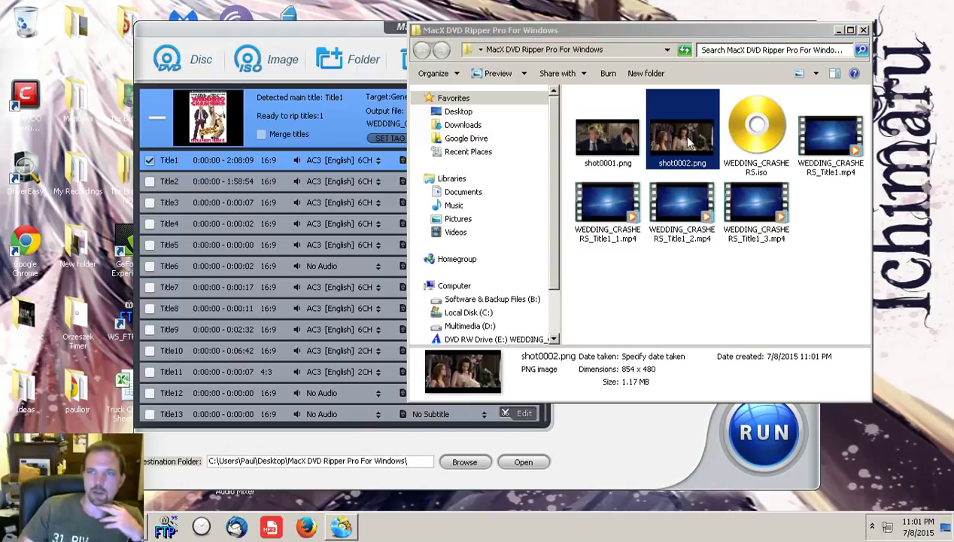
Select shot0002.png in the folder, return to the ripper, and stop the Title1 preview.
click(810, 239)
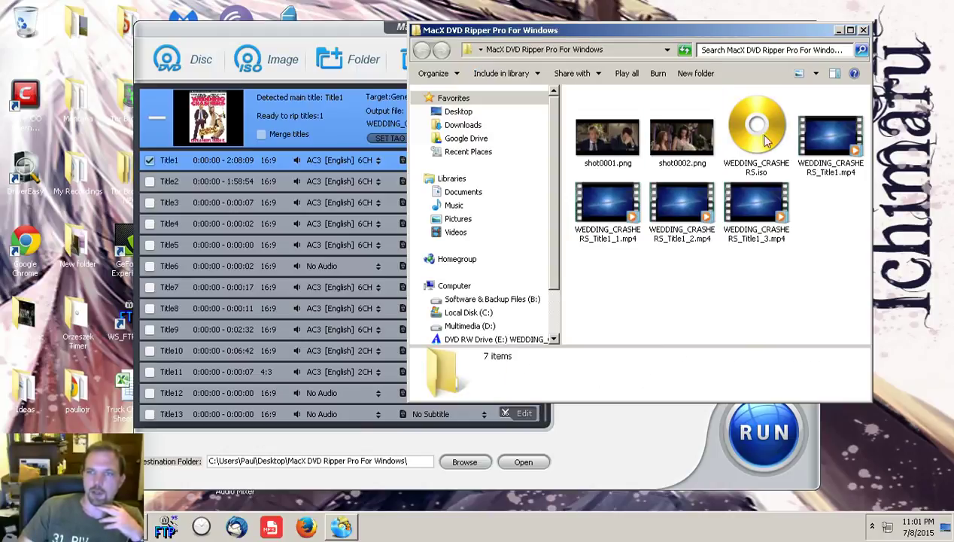
click(691, 154)
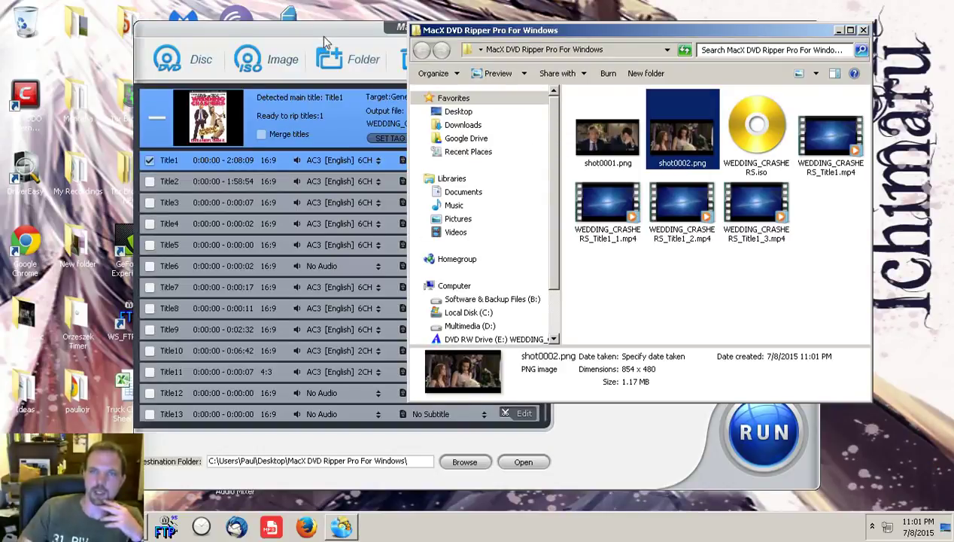
click(321, 36)
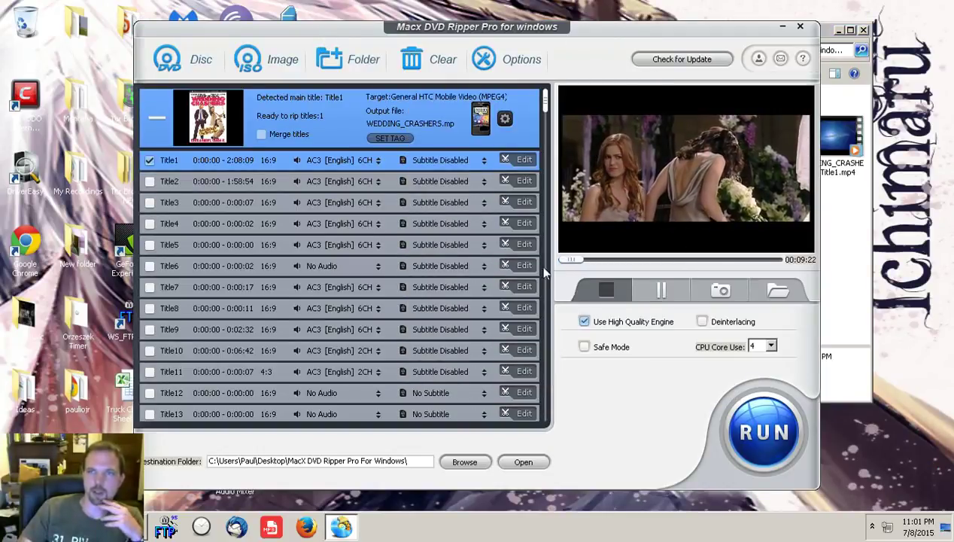
click(606, 291)
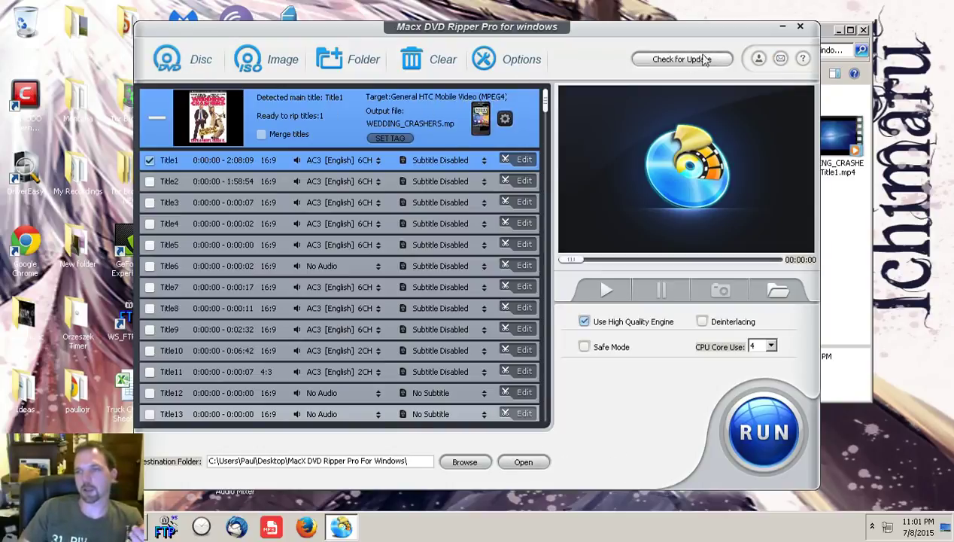
Check the file details of WEDDING_CRASHERS.iso in the output folder and return to the ripper.
click(862, 202)
click(759, 127)
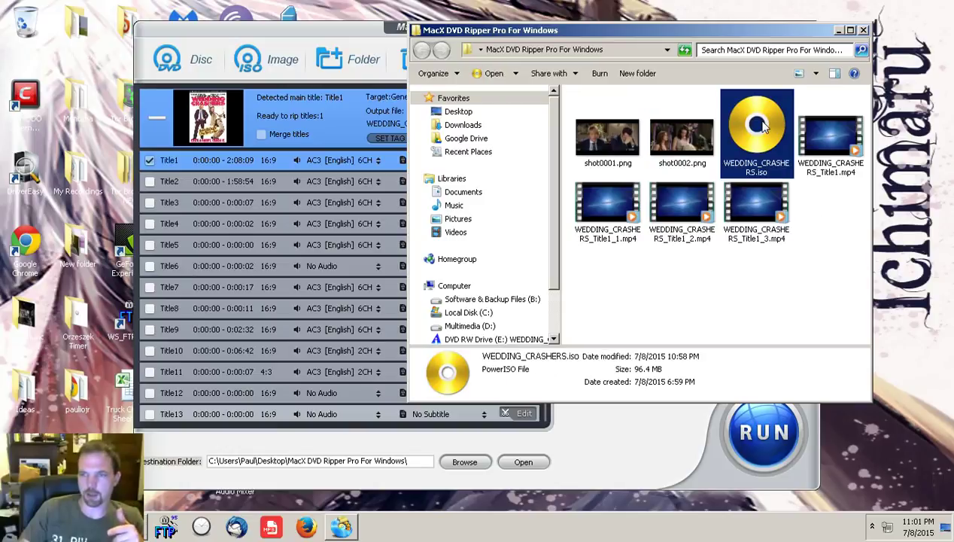
click(766, 322)
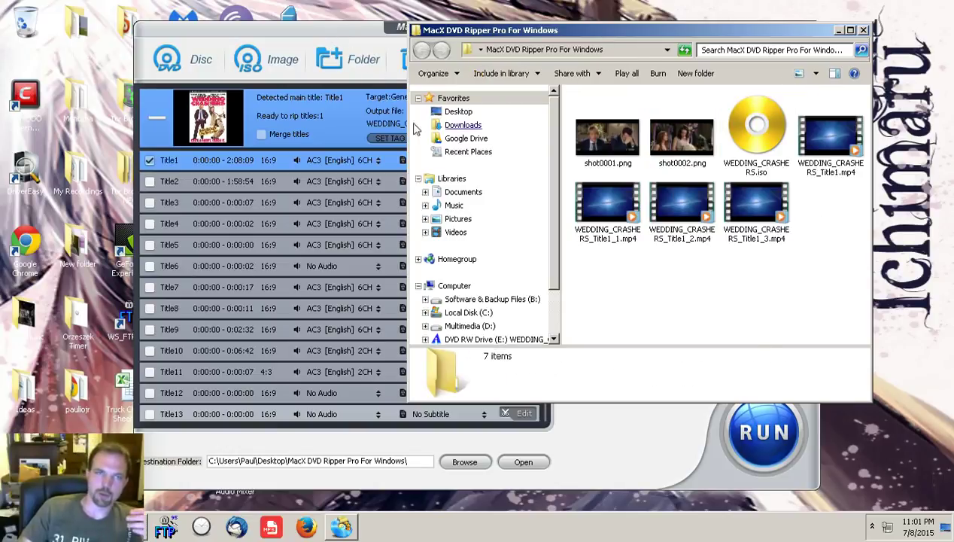
click(226, 48)
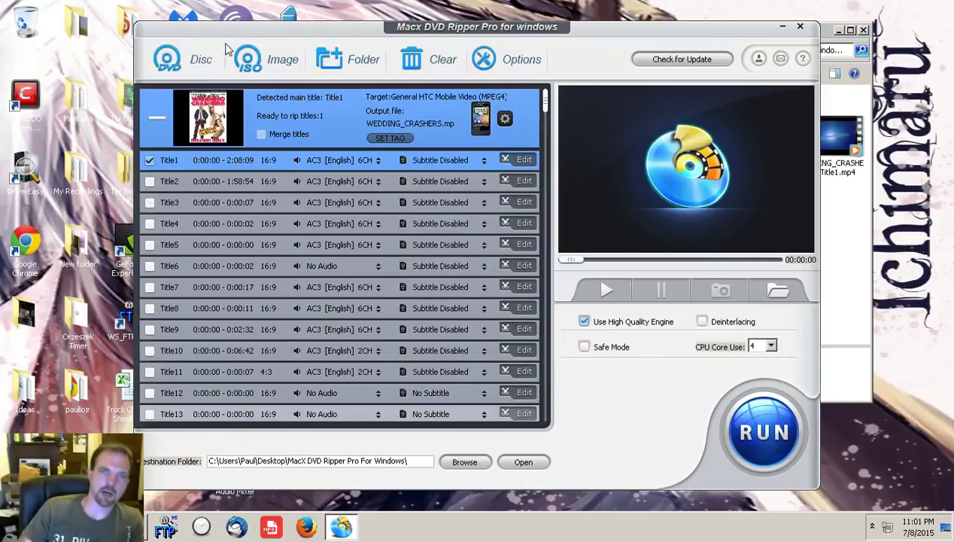
Remove the loaded disc source and try to load WEDDING_CRASHERS.iso as the DVD image source.
click(283, 68)
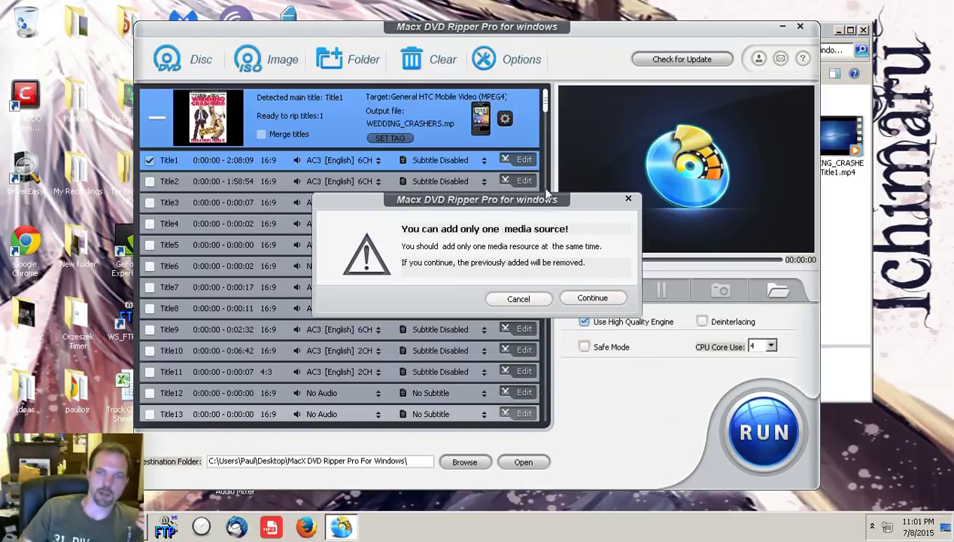
click(593, 298)
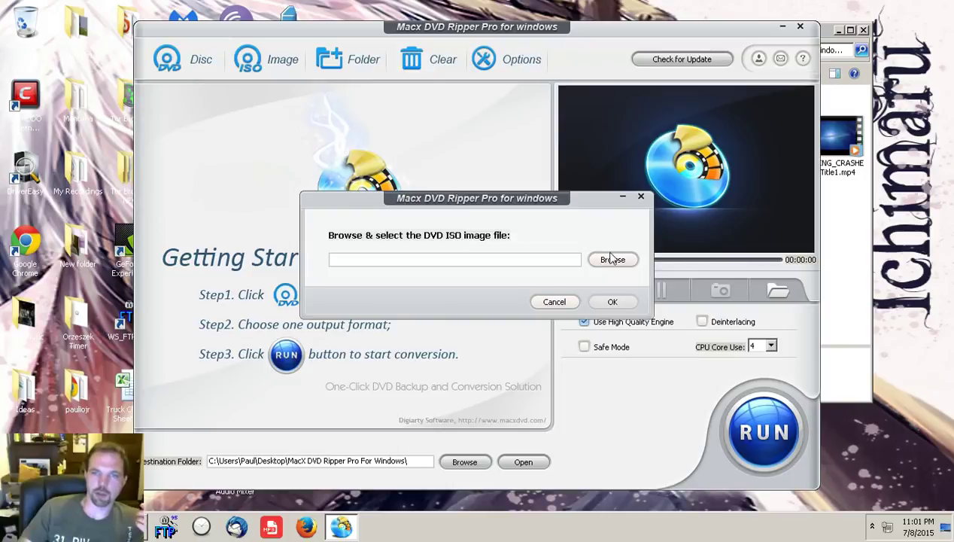
click(616, 263)
click(298, 135)
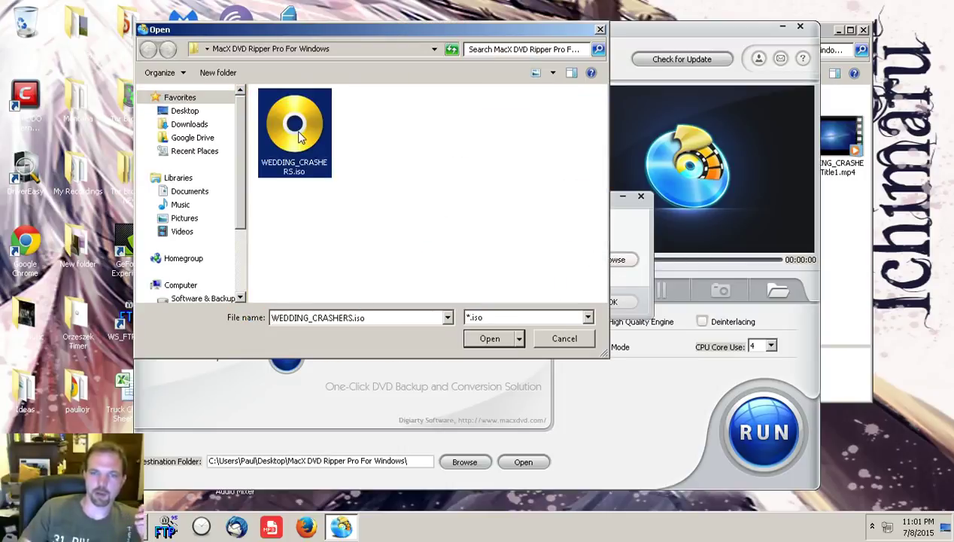
click(491, 340)
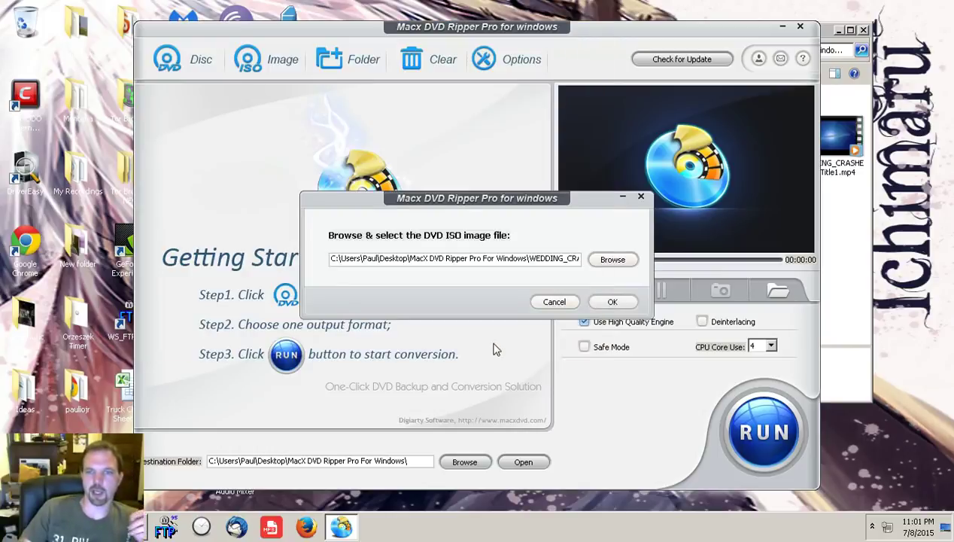
click(615, 302)
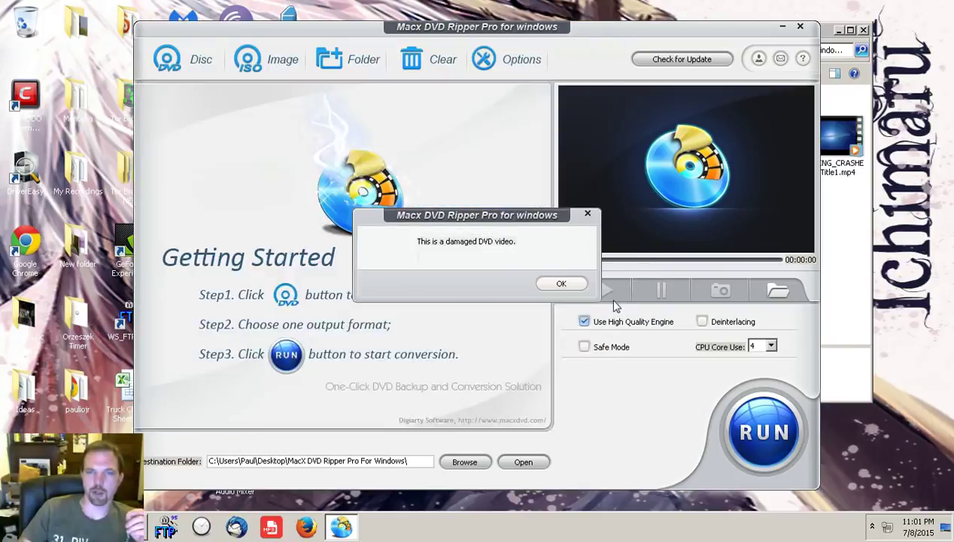
click(566, 285)
Try to delete WEDDING_CRASHERS.iso from the output folder, cancel the deletion, and return to the ripper.
click(836, 202)
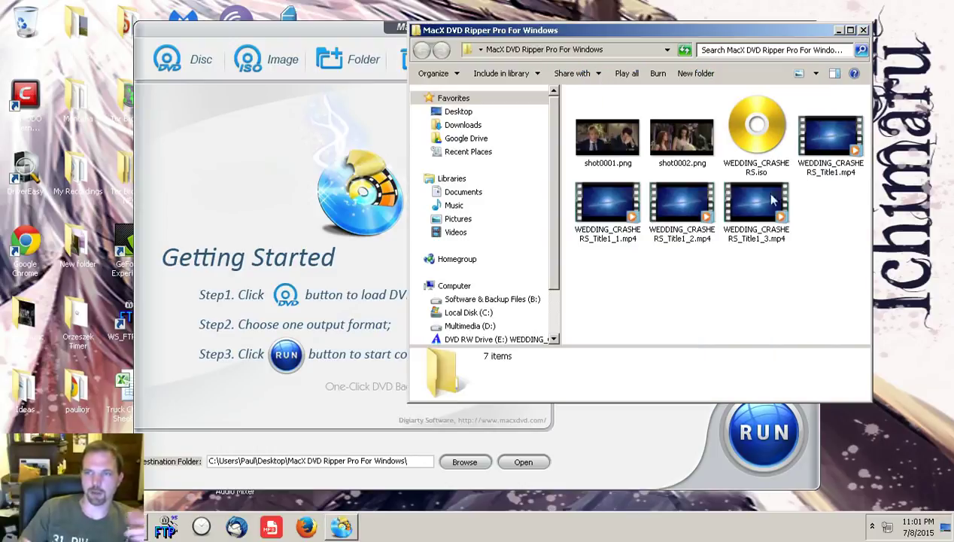
click(736, 138)
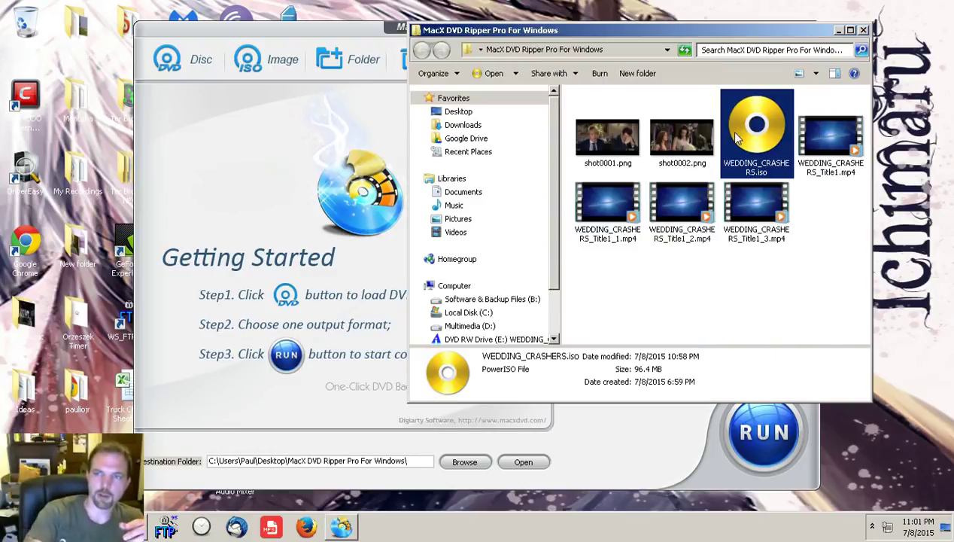
key(Delete)
key(Return)
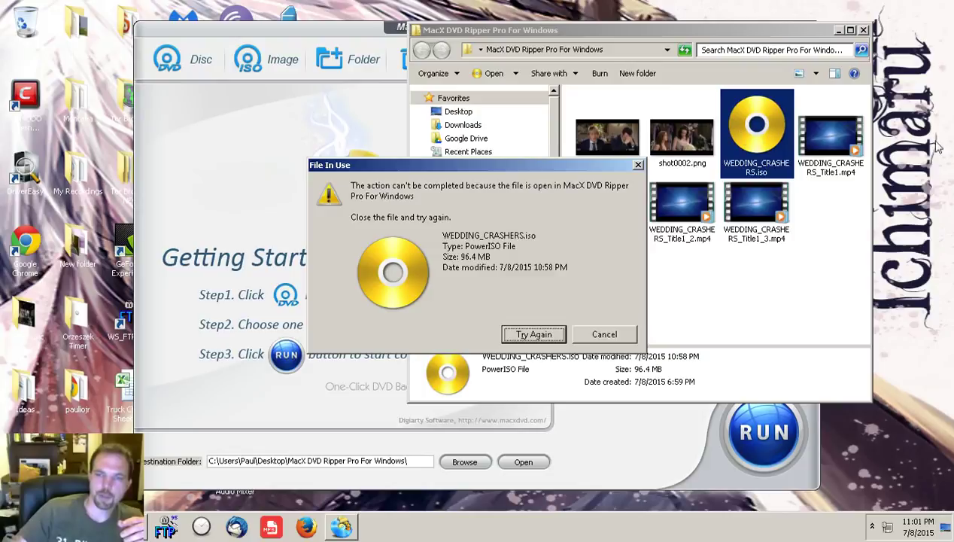
click(606, 336)
click(257, 239)
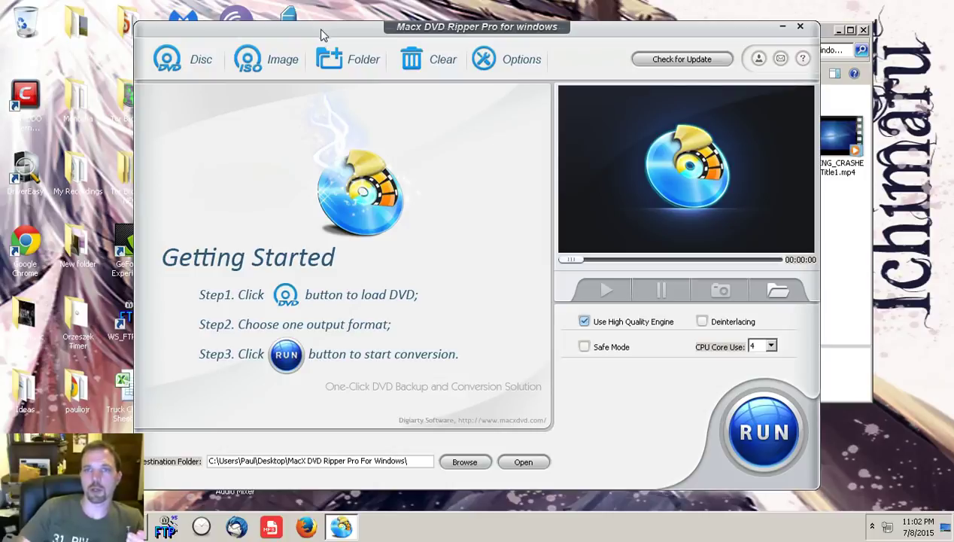
drag(321, 34, 323, 50)
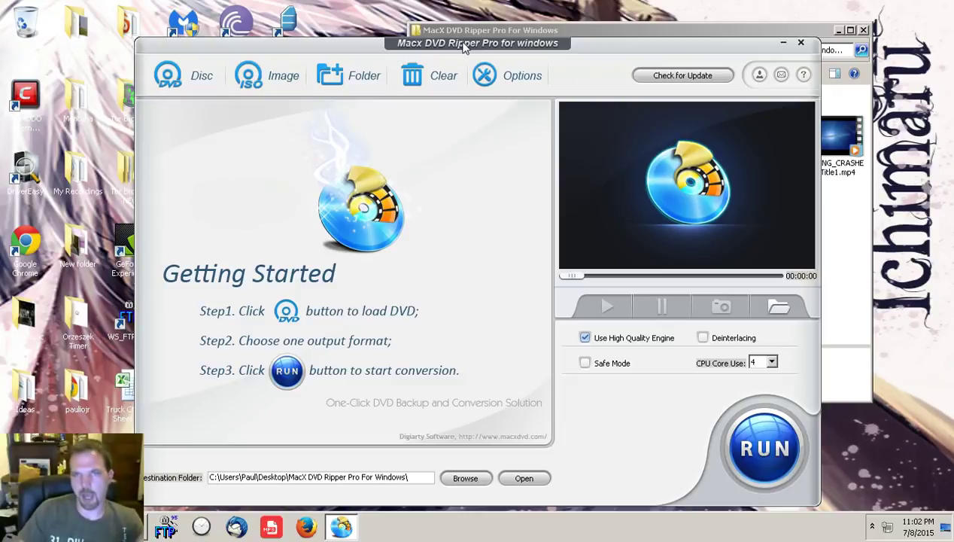
drag(465, 48, 459, 26)
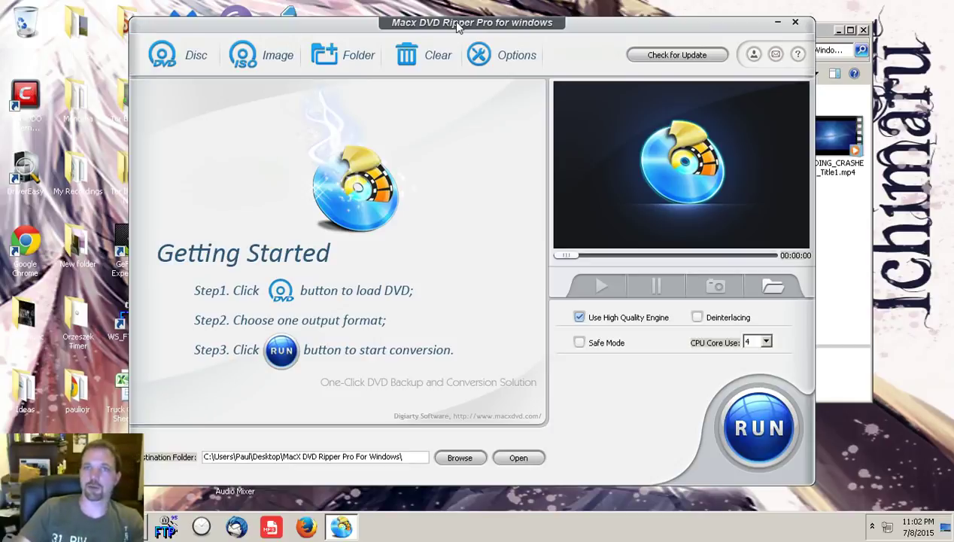
drag(457, 27, 448, 22)
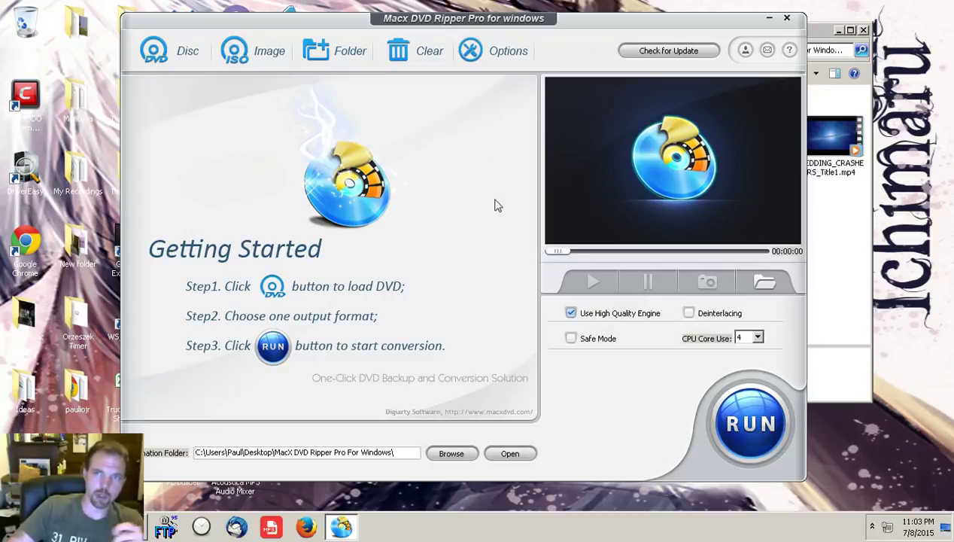
drag(583, 23, 578, 21)
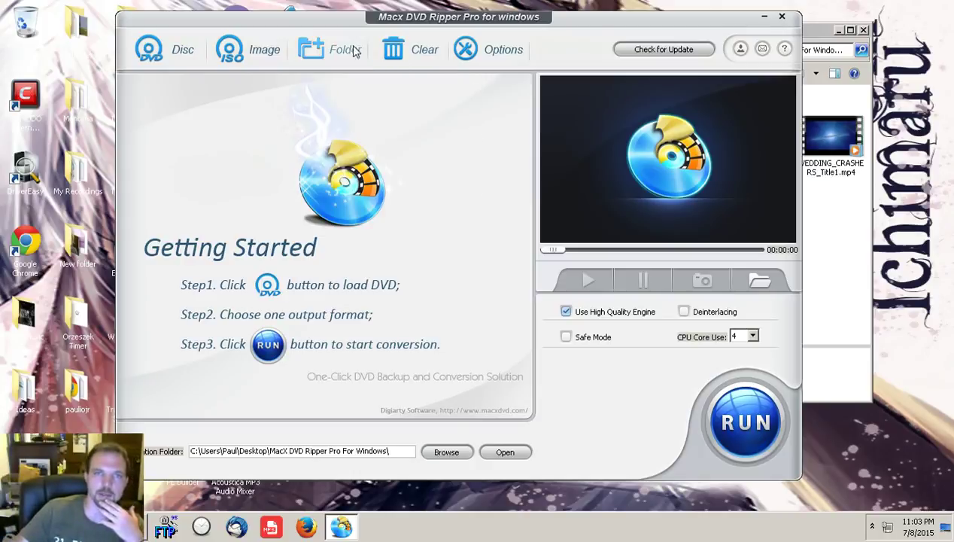
drag(333, 28, 323, 34)
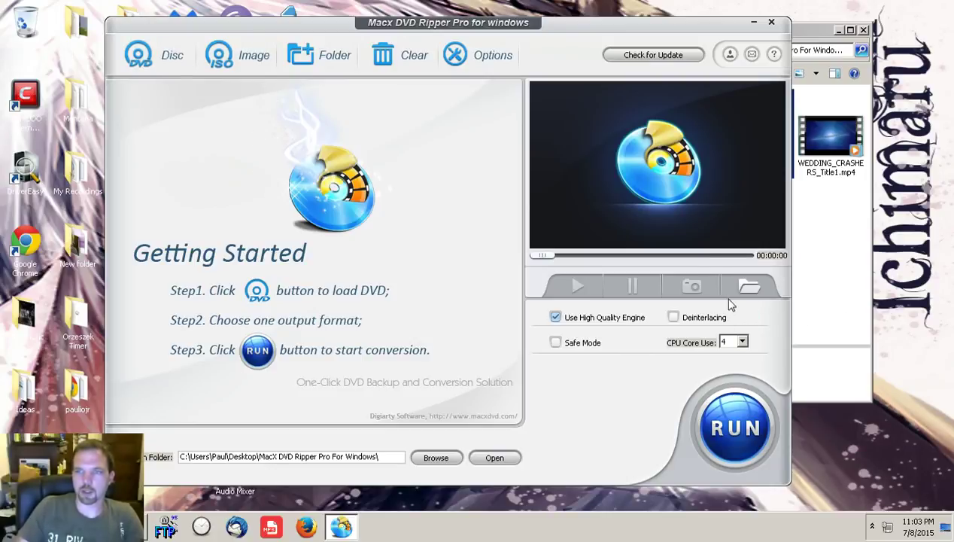
Open the output folder from the ripper and look over the snapshots and the ripped WEDDING_CRASHERS MP4 files.
click(747, 290)
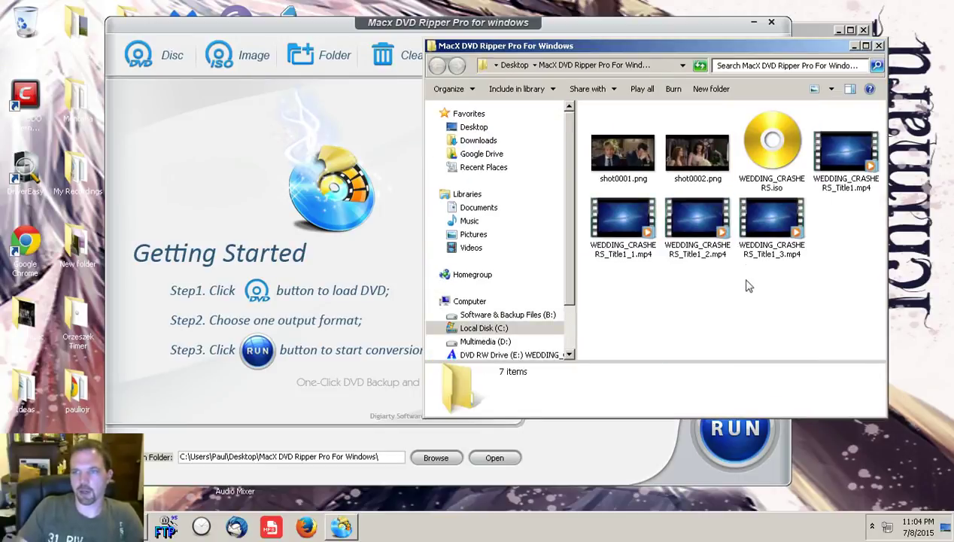
click(685, 237)
click(649, 240)
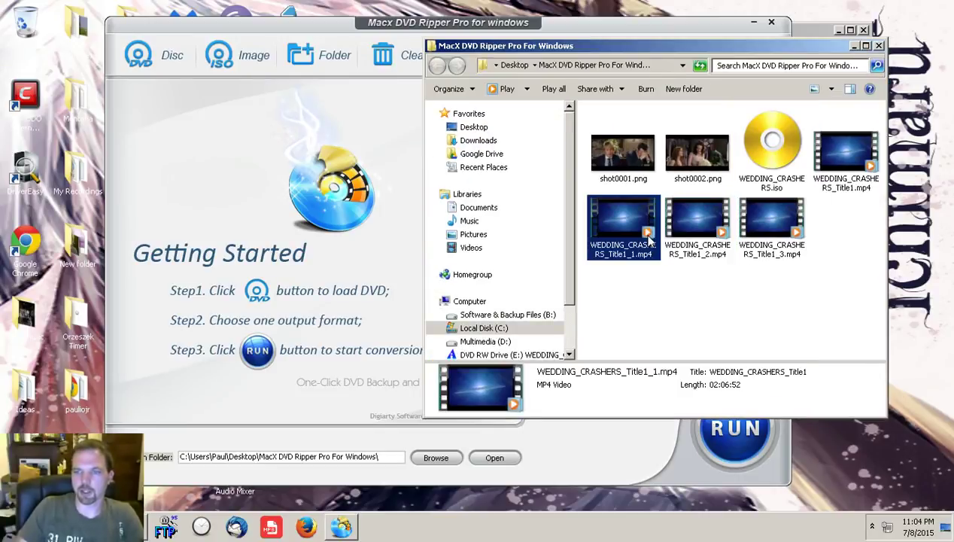
click(704, 235)
click(758, 233)
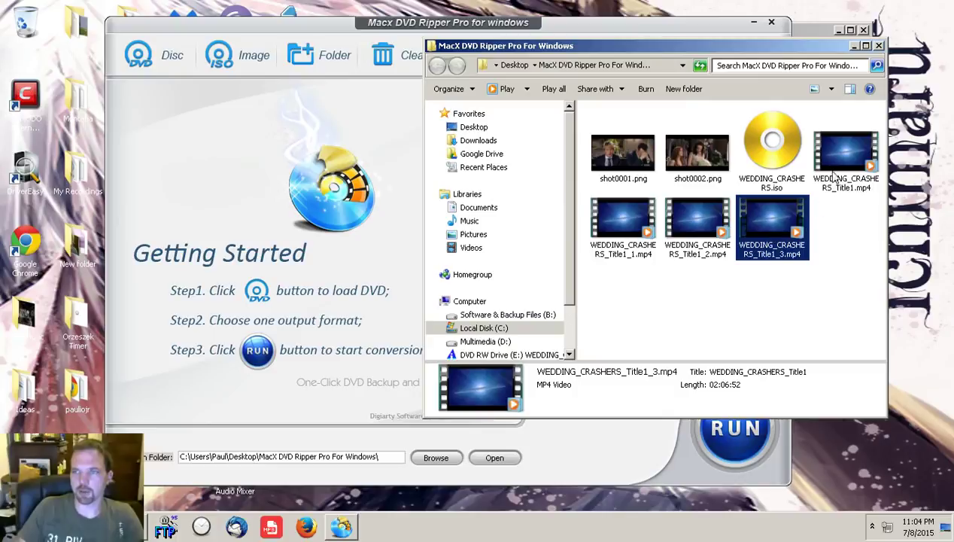
click(834, 175)
click(742, 238)
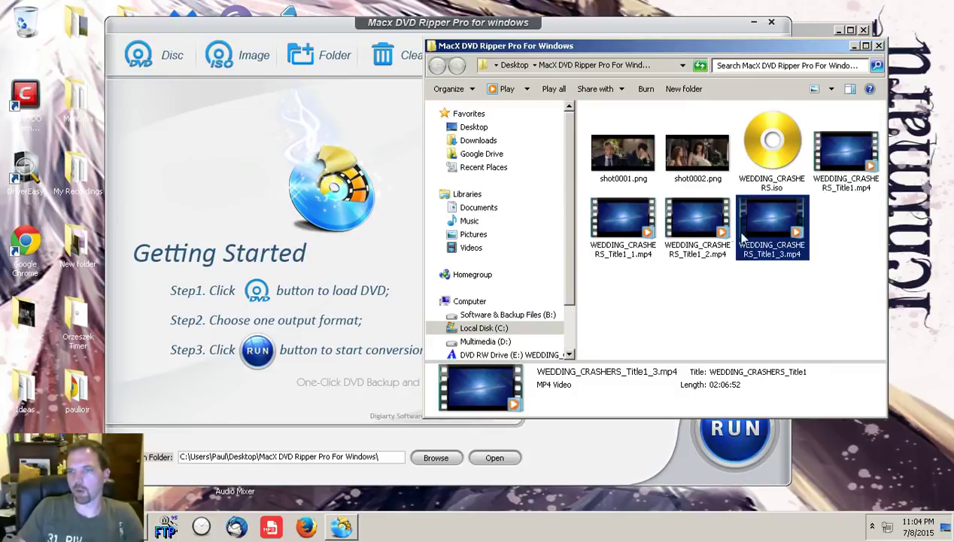
click(713, 227)
click(640, 227)
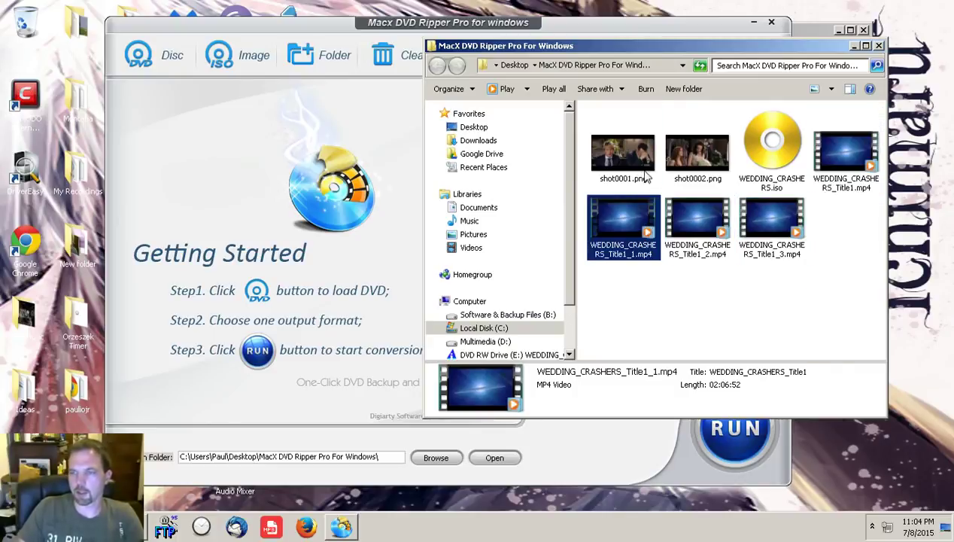
click(646, 176)
click(672, 176)
click(643, 235)
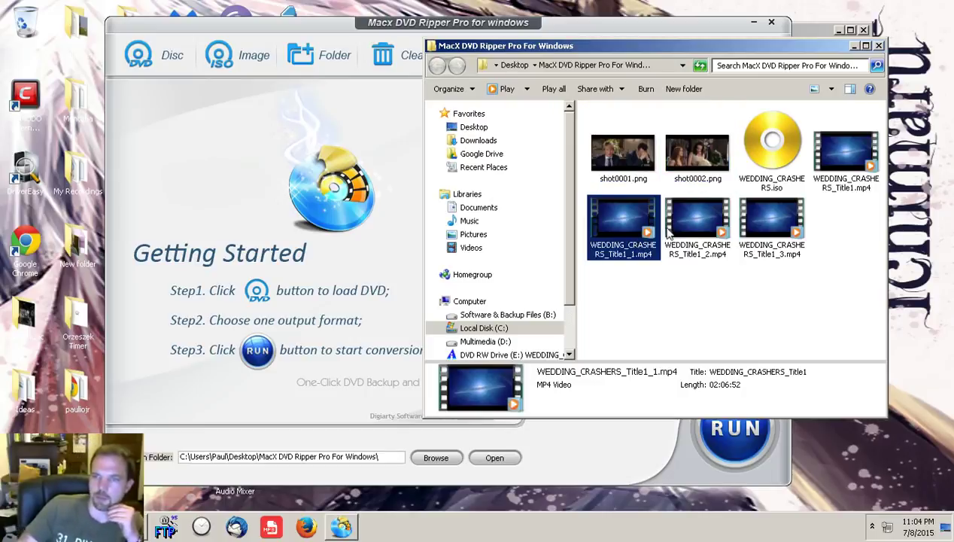
click(682, 231)
Play WEDDING_CRASHERS_Title1_1.mp4 in Windows Media Player, skip ahead to about 42:30, and close the player.
double_click(610, 221)
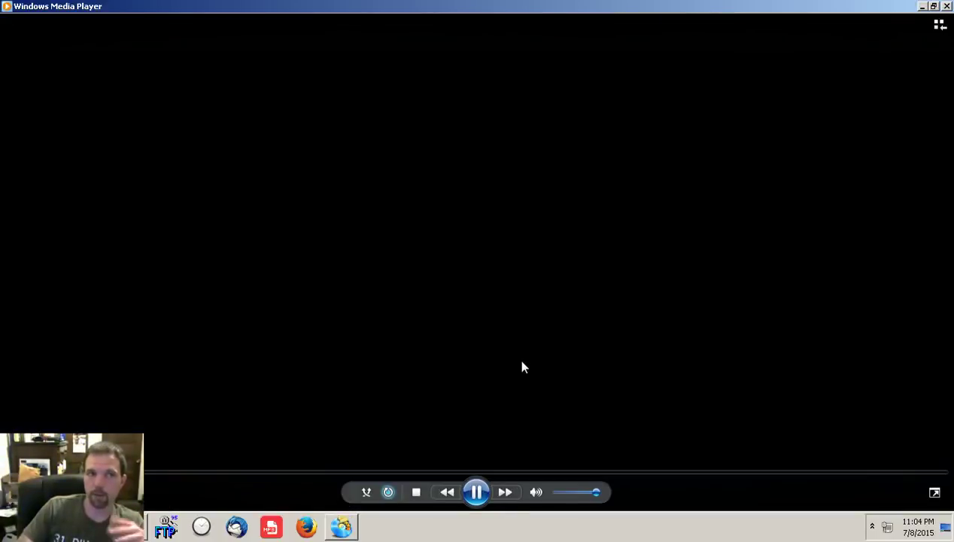
click(326, 474)
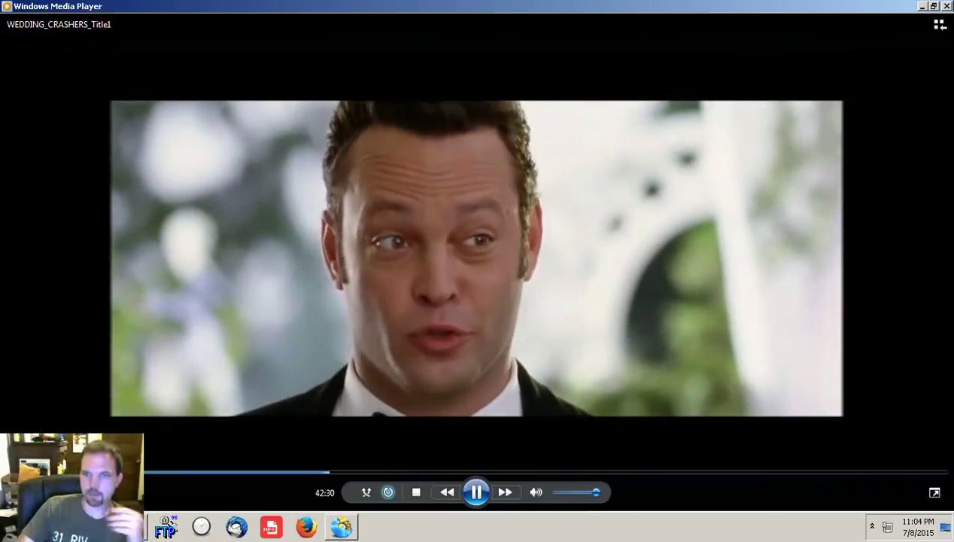
key(alt+F4)
Check the file properties of WEDDING_CRASHERS_Title1_1.mp4, WEDDING_CRASHERS_Title1_2.mp4 and WEDDING_CRASHERS_Title1_3.mp4 in turn, closing each without changes.
right_click(640, 210)
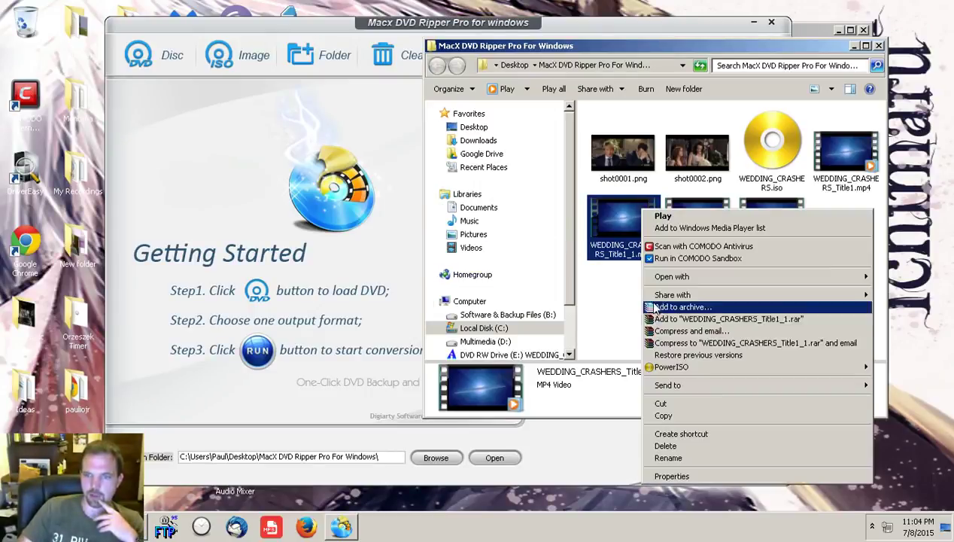
click(670, 476)
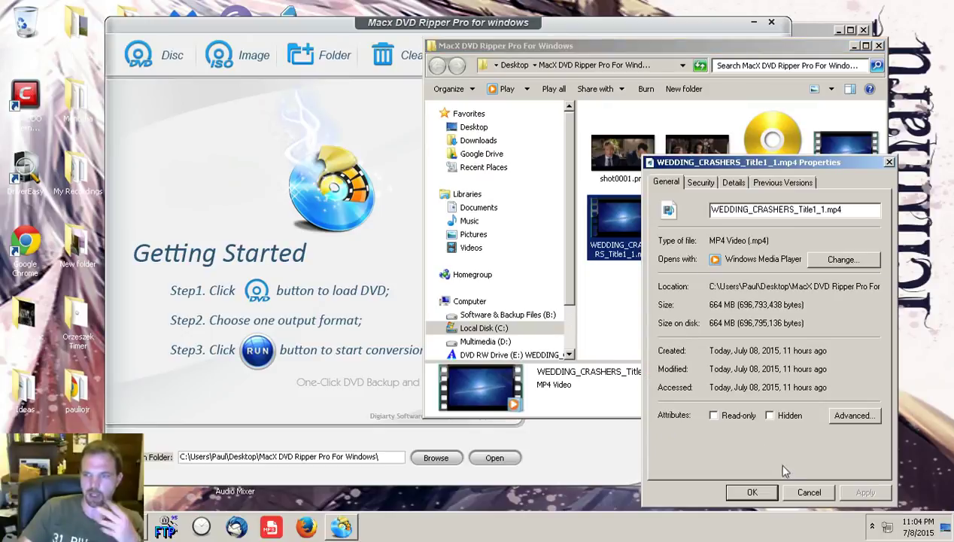
click(792, 493)
right_click(698, 226)
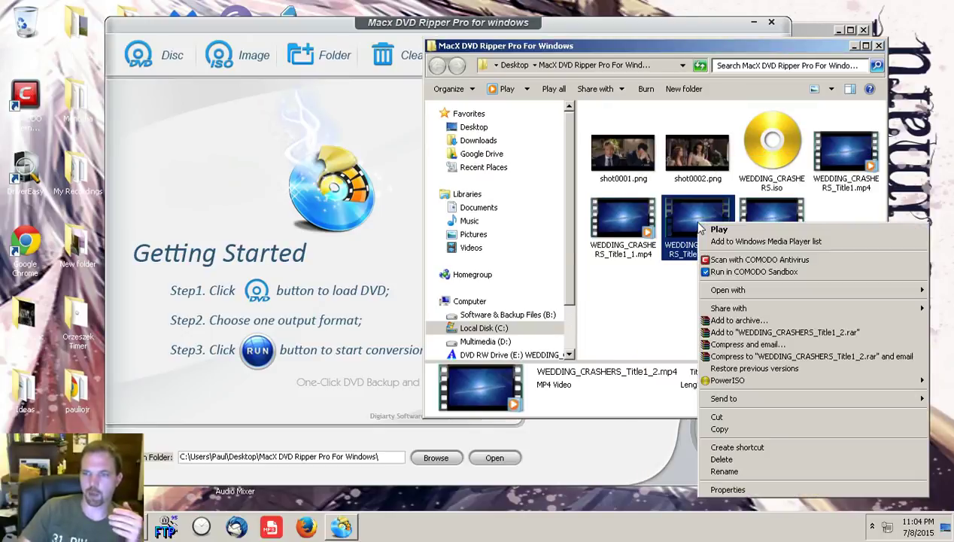
click(765, 489)
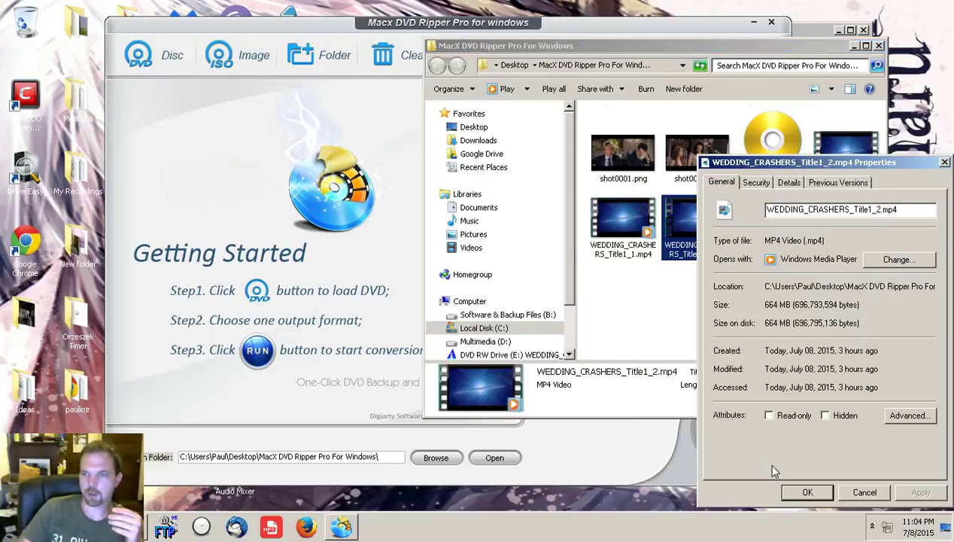
click(858, 493)
right_click(775, 237)
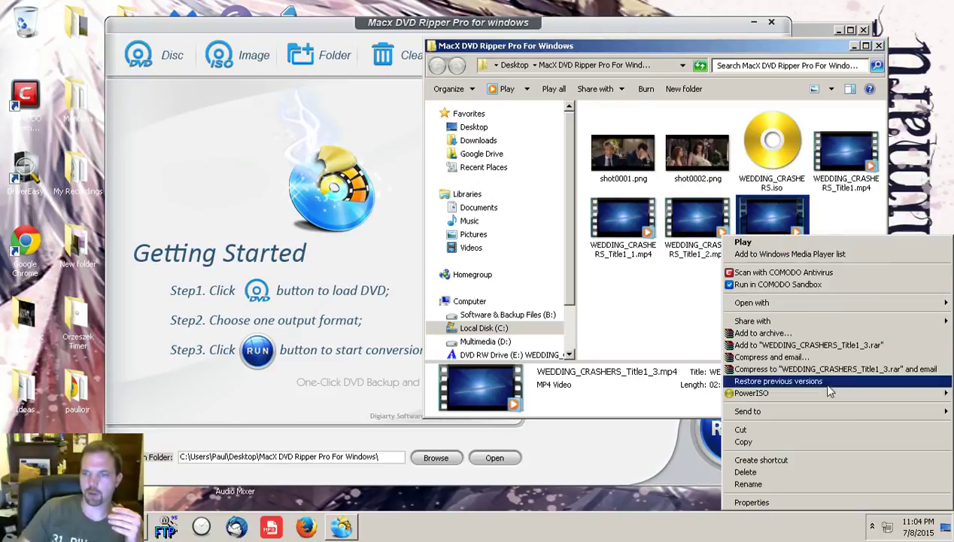
click(817, 500)
click(858, 494)
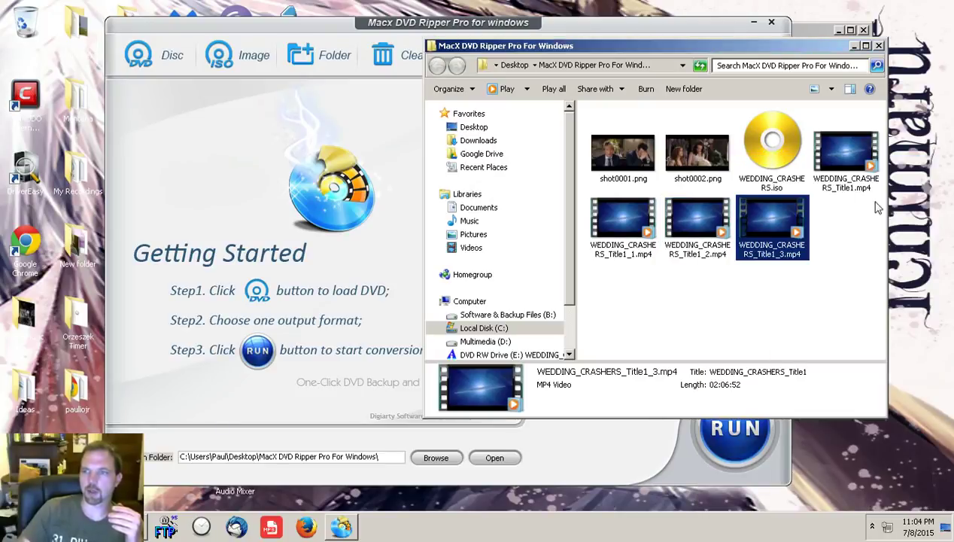
Check the file properties of WEDDING_CRASHERS_Title1.mp4 and close them without changes.
right_click(843, 159)
click(822, 424)
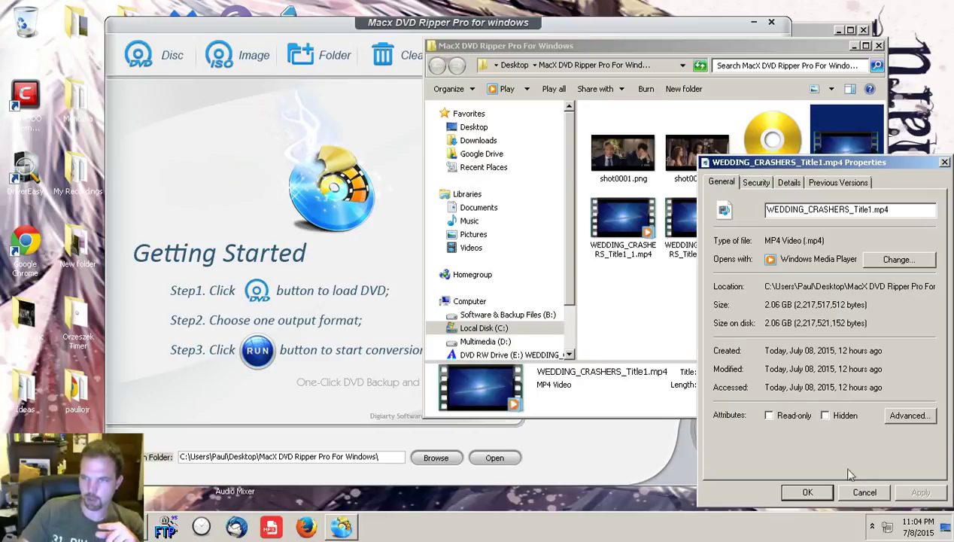
click(864, 493)
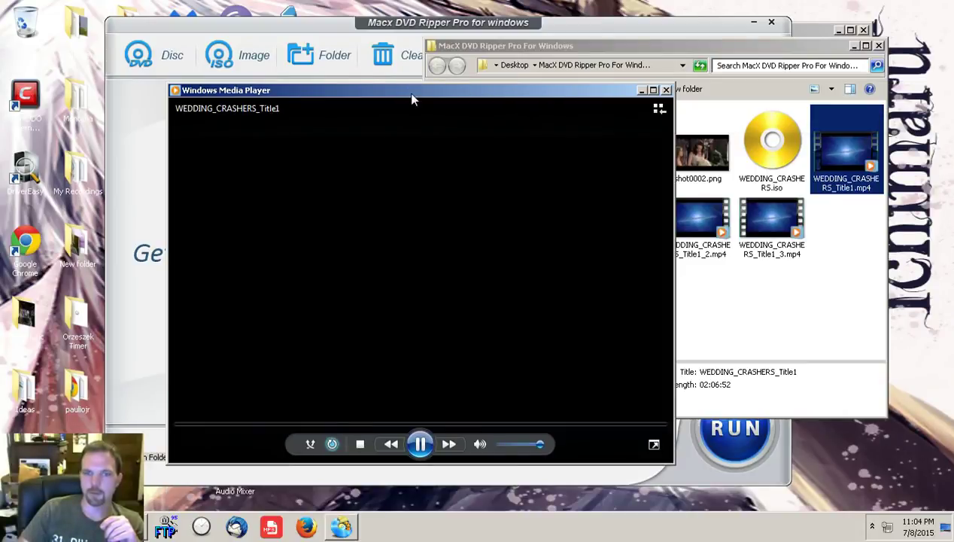
Play WEDDING_CRASHERS_Title1.mp4 from about 52:52, view it briefly in full screen, and close the player.
click(381, 425)
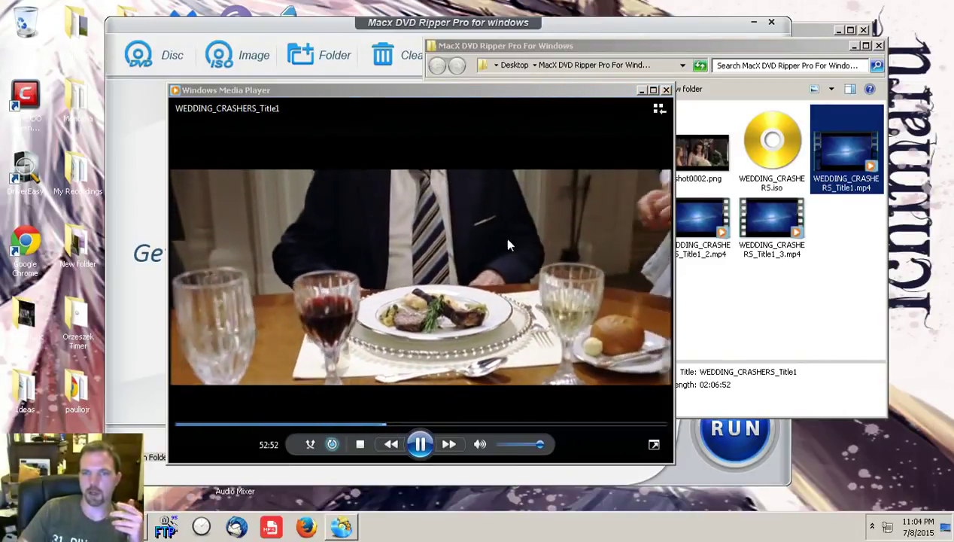
double_click(508, 244)
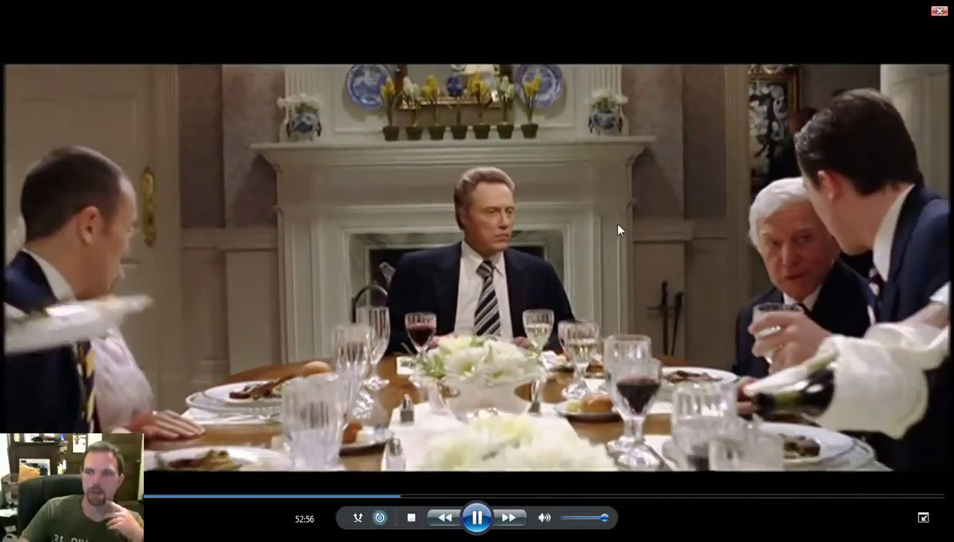
double_click(617, 230)
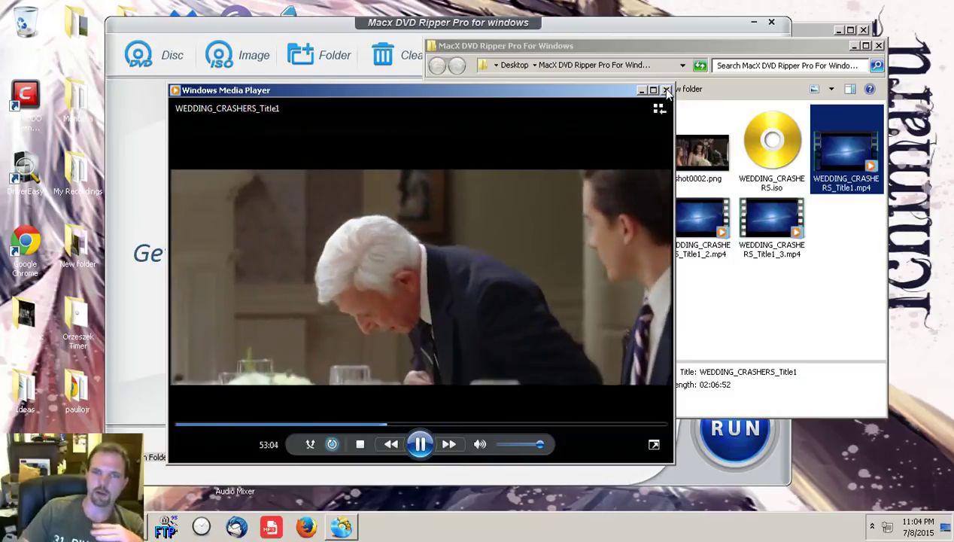
click(666, 90)
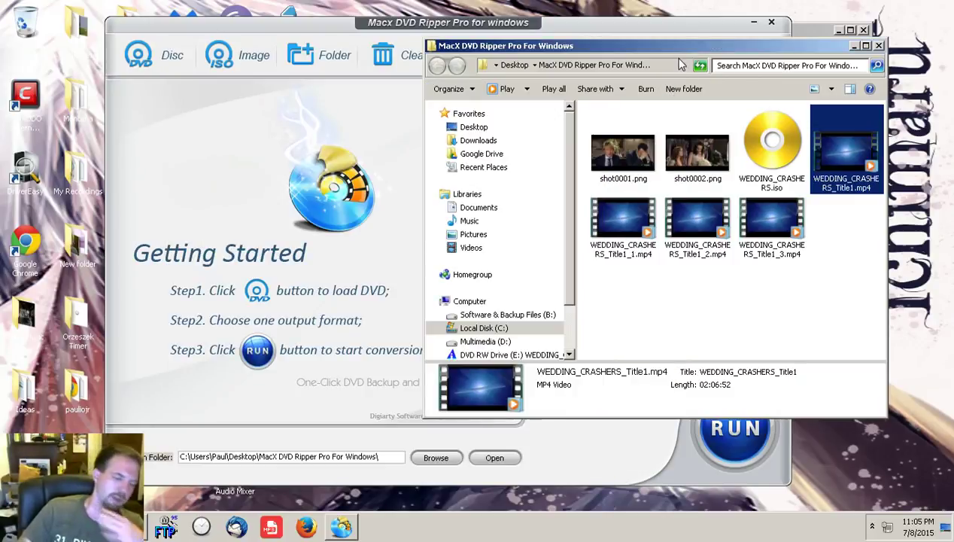
Close the output folder window and reposition the ripper window on the desktop.
click(731, 298)
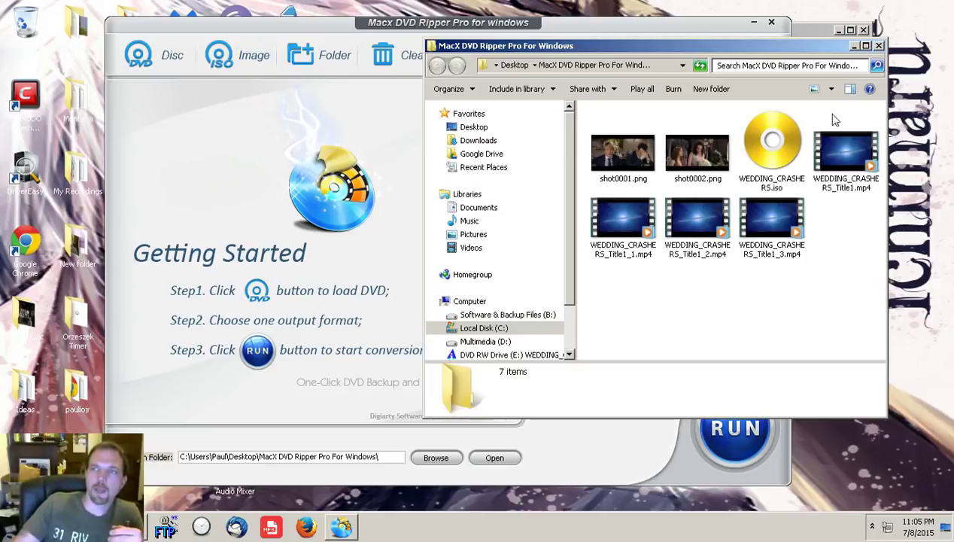
click(879, 45)
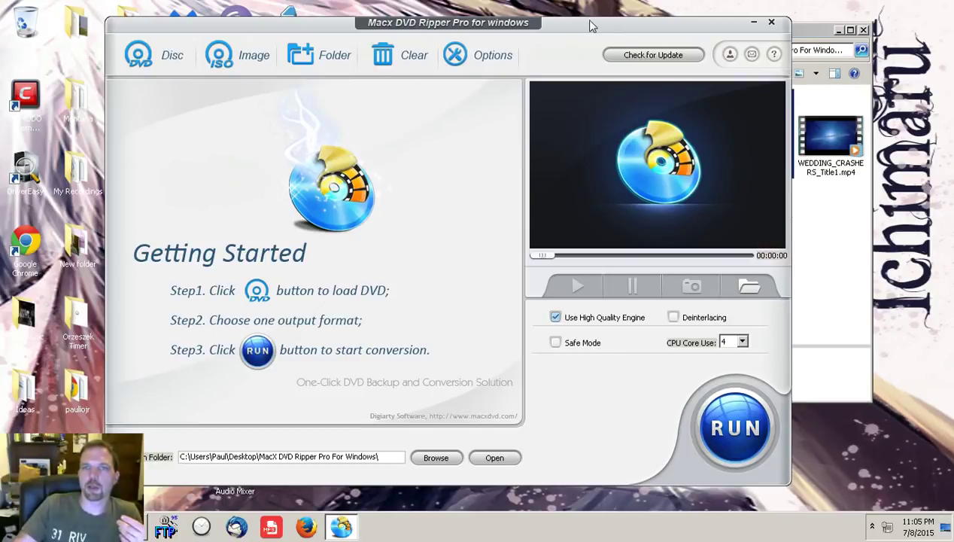
drag(590, 26, 570, 20)
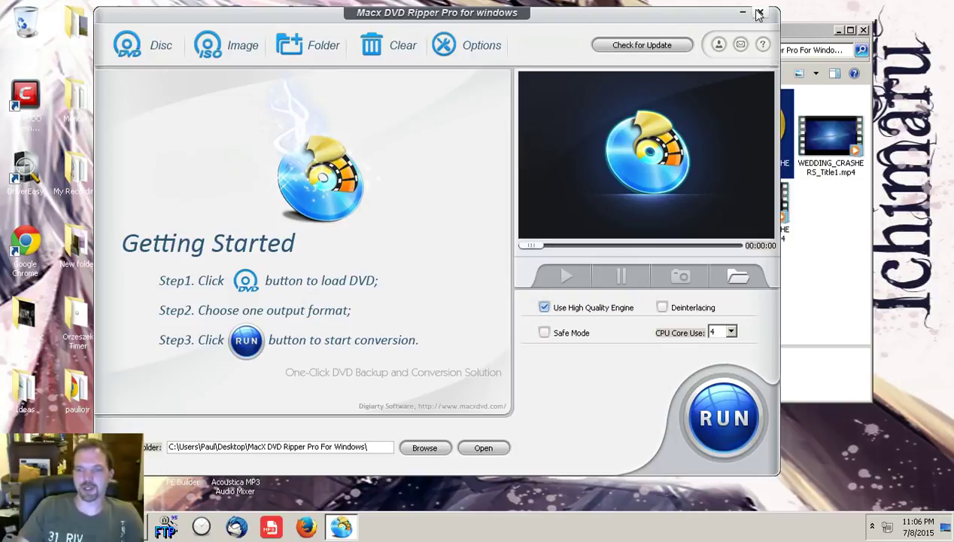
drag(617, 21, 635, 35)
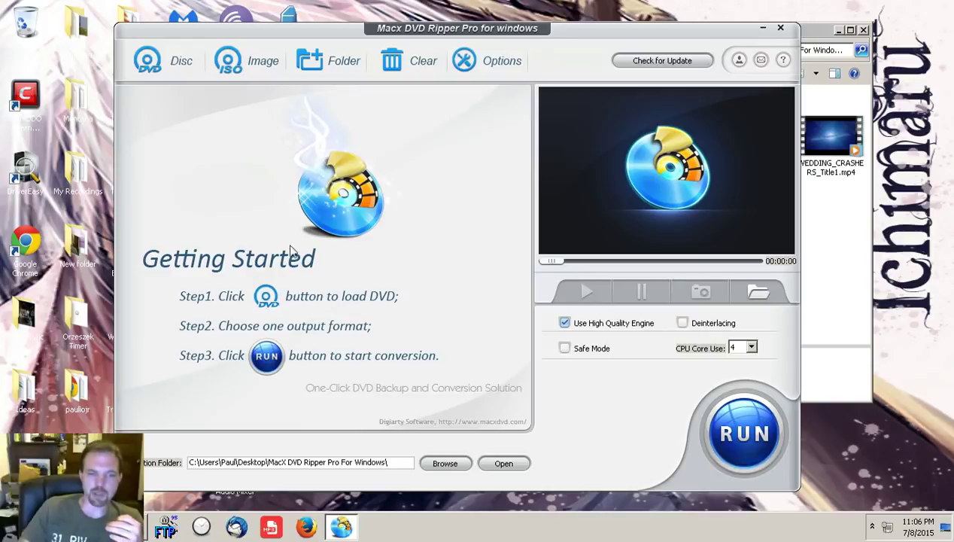
Switch to the Chrome browser and review the MacX DVD Ripper Pro for Windows product page.
click(145, 532)
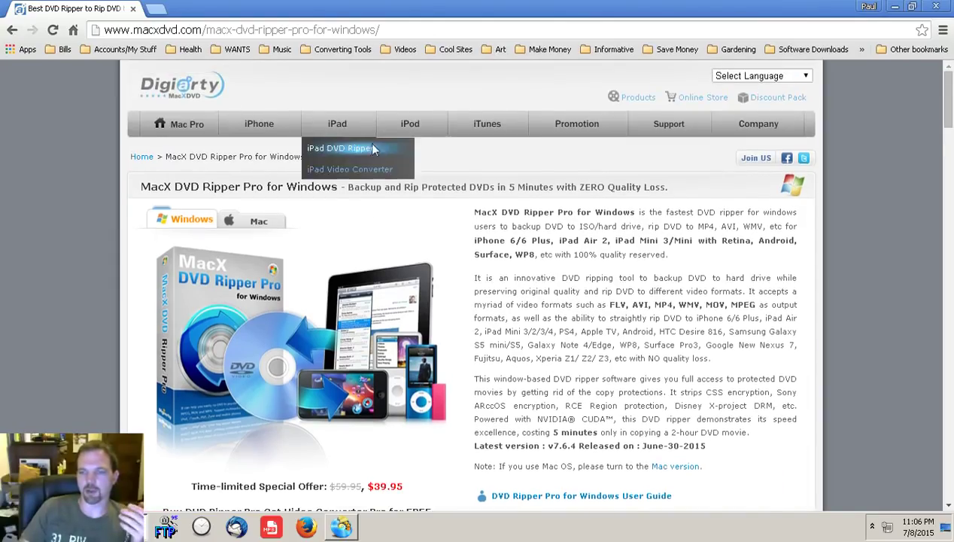
scroll(440, 181, down, 3)
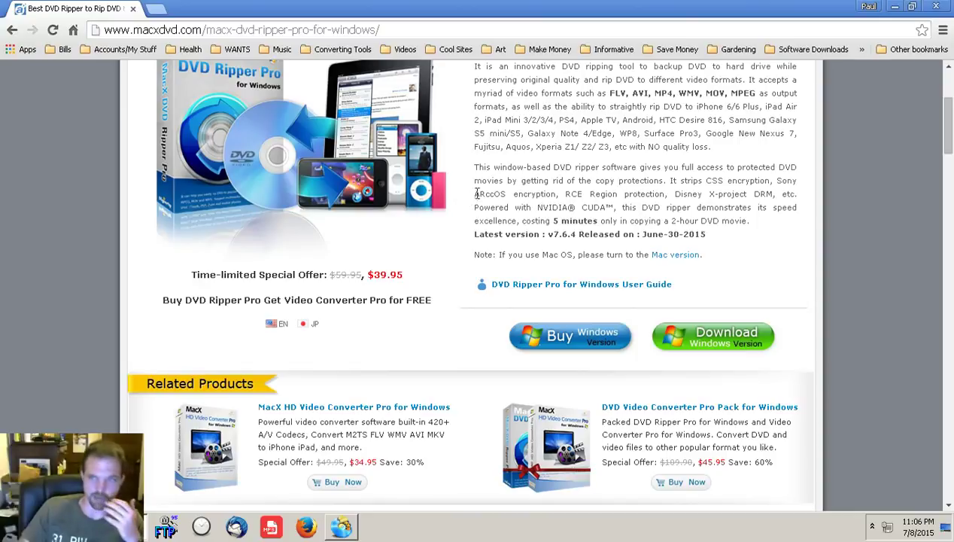
scroll(518, 196, up, 2)
scroll(523, 200, up, 1)
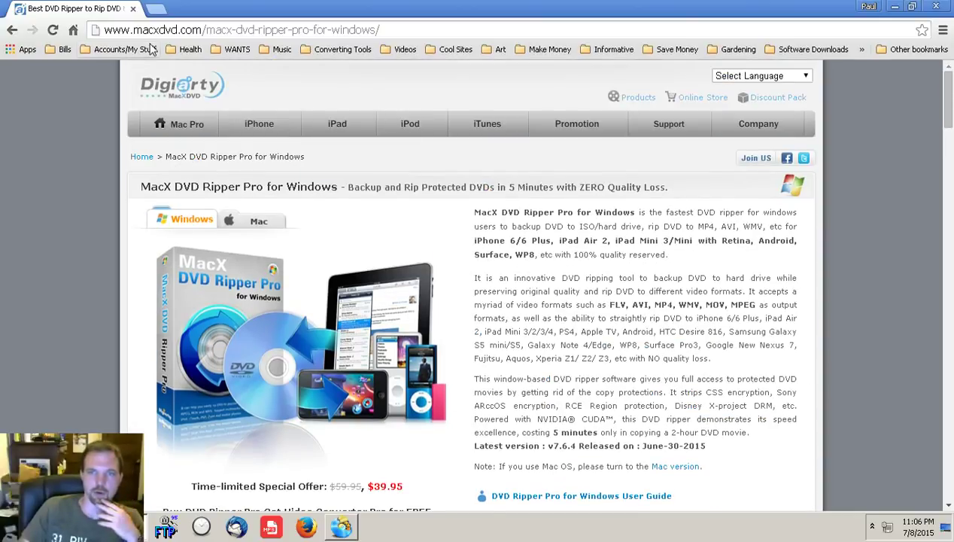
Return to the previous MacX DVD Ripper Pro page for Mac and examine its holiday discount price and purchase options.
click(12, 30)
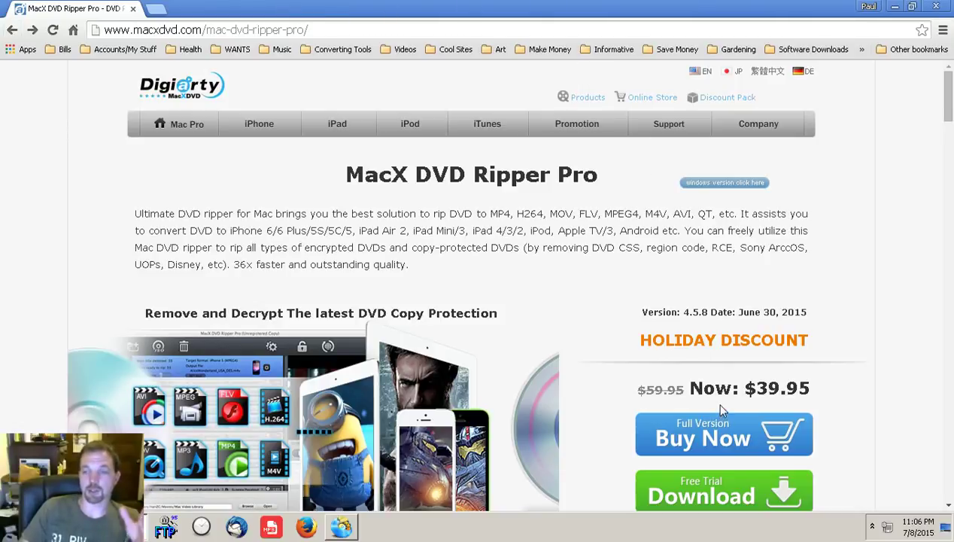
scroll(714, 399, down, 1)
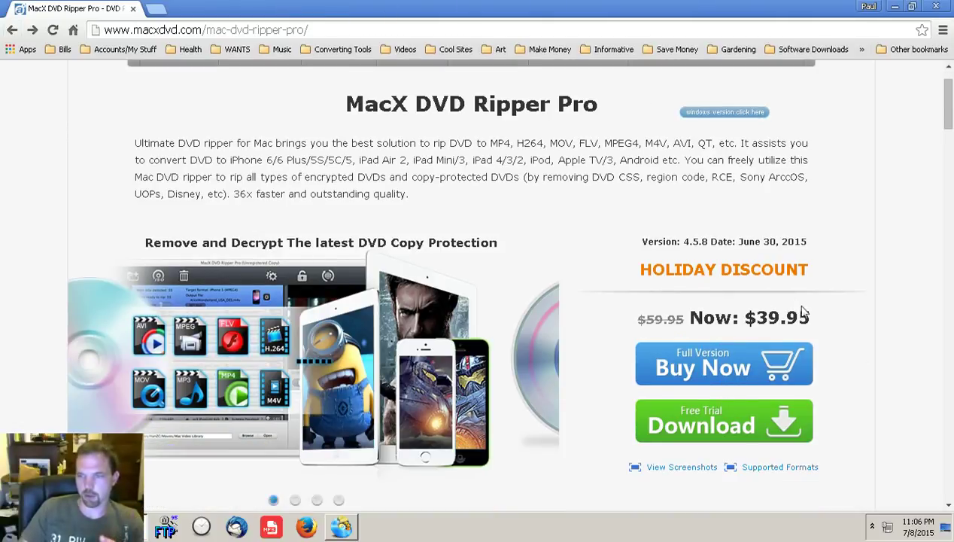
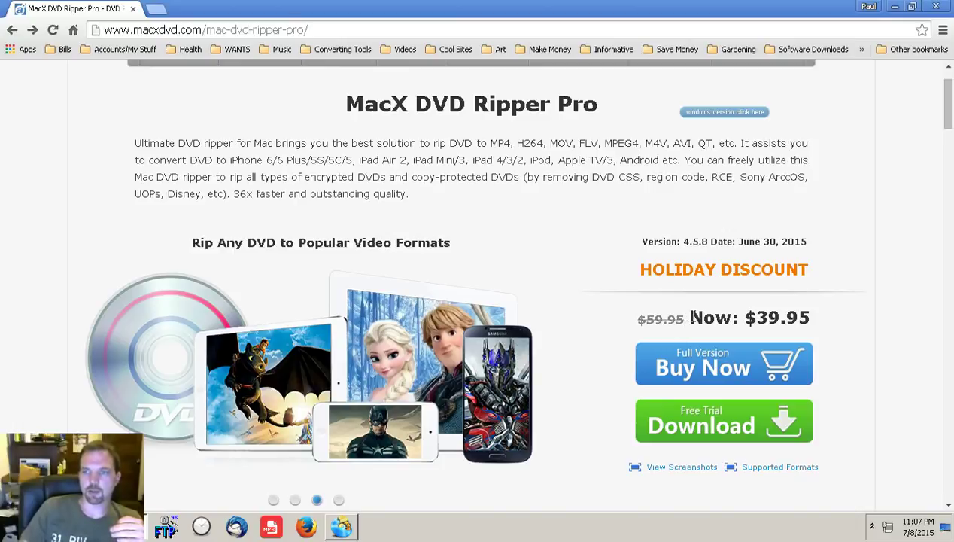
drag(690, 318, 809, 309)
click(834, 300)
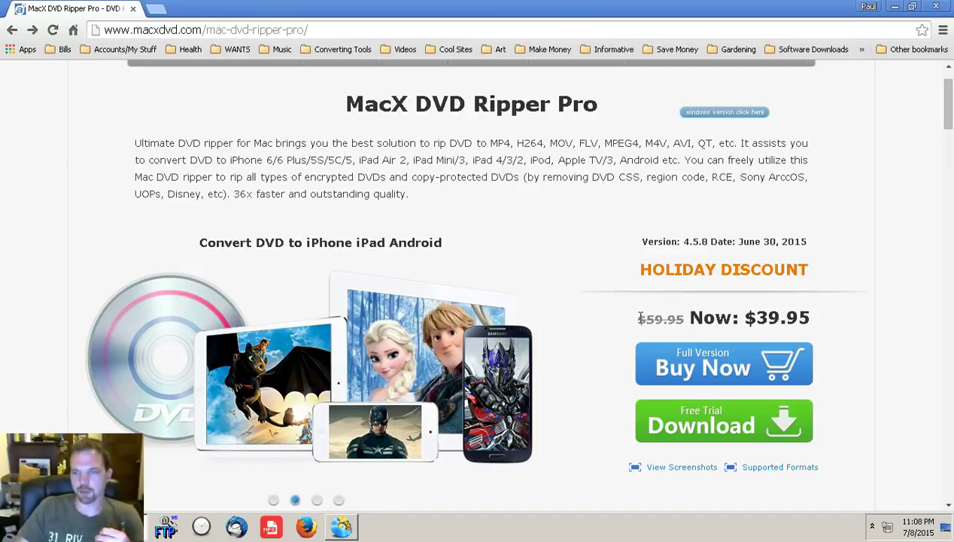
drag(641, 317, 839, 299)
click(843, 305)
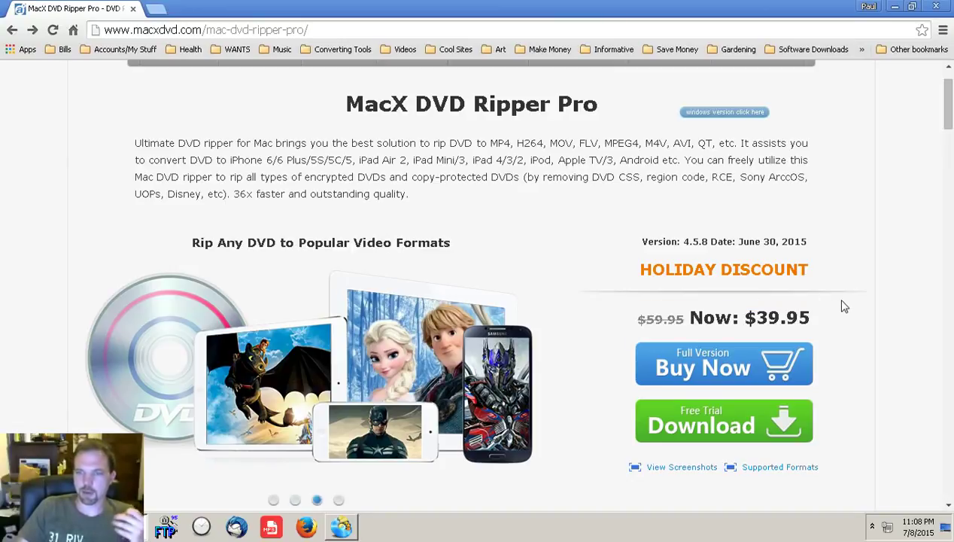
scroll(841, 307, down, 2)
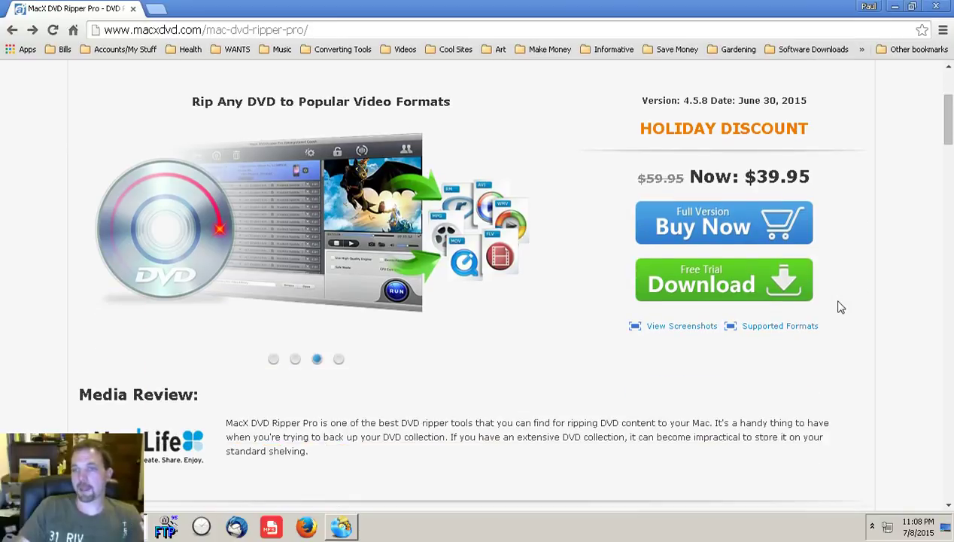
Review the Mac product page's description, media review, discount offer, and free trial option.
scroll(841, 307, up, 3)
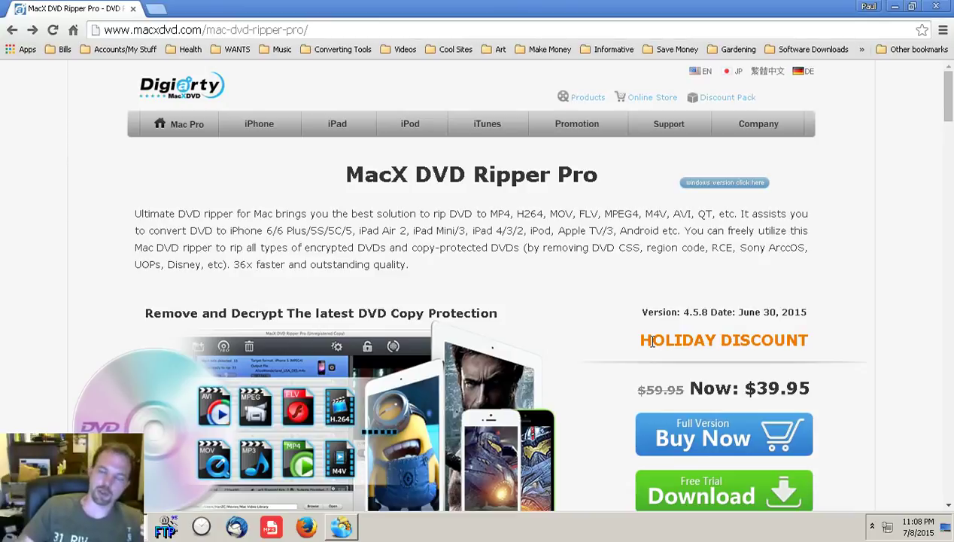
scroll(756, 306, down, 2)
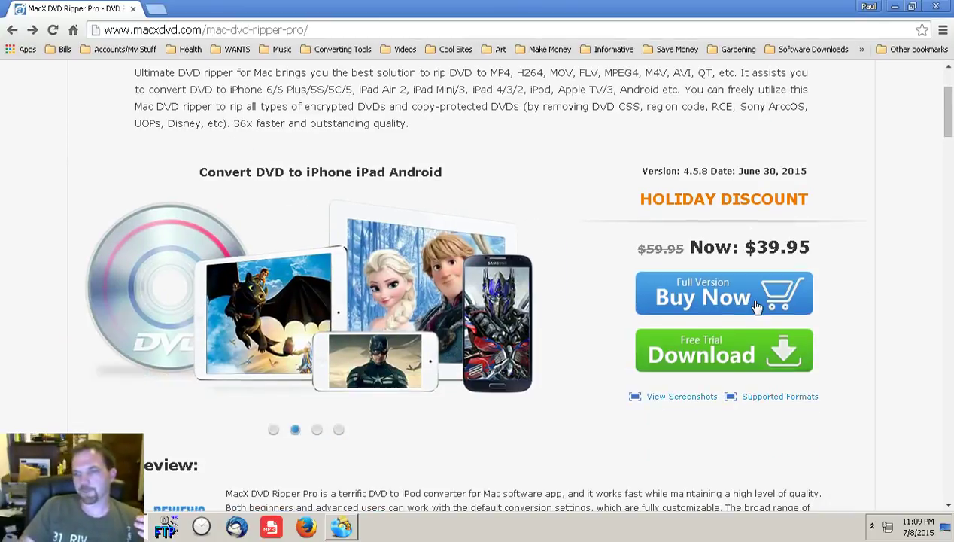
scroll(756, 307, down, 2)
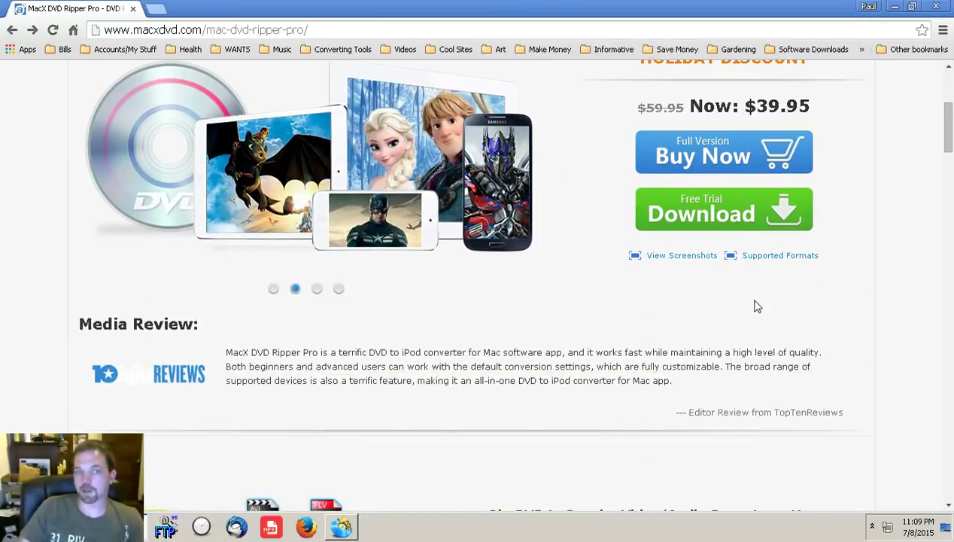
scroll(756, 307, up, 1)
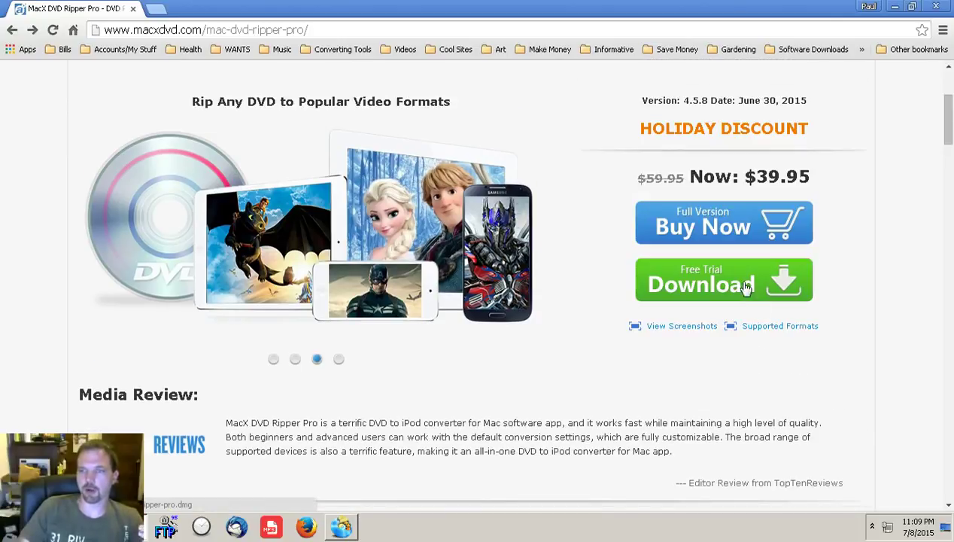
scroll(745, 287, up, 3)
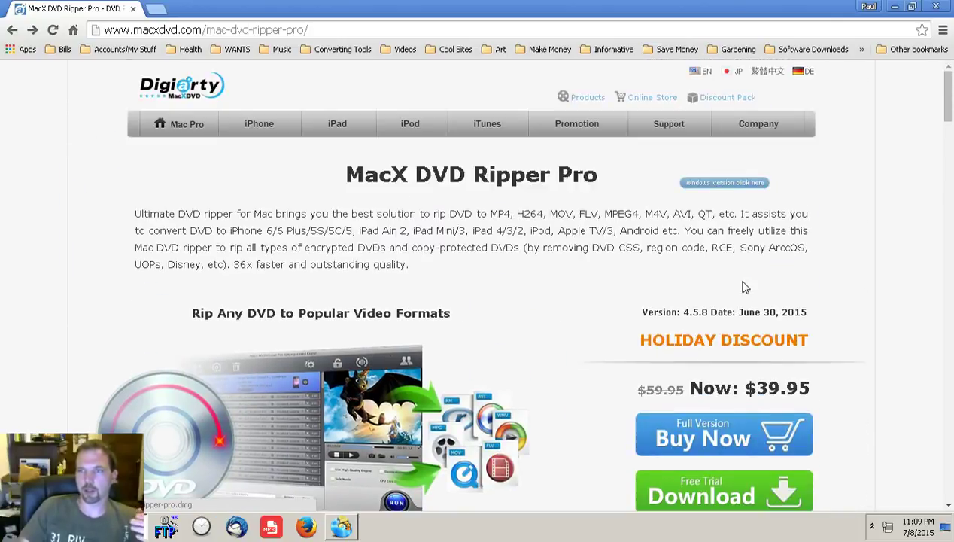
Open the Windows version's product page and examine its feature description, special offer, and purchase and download options.
click(725, 183)
scroll(681, 295, down, 4)
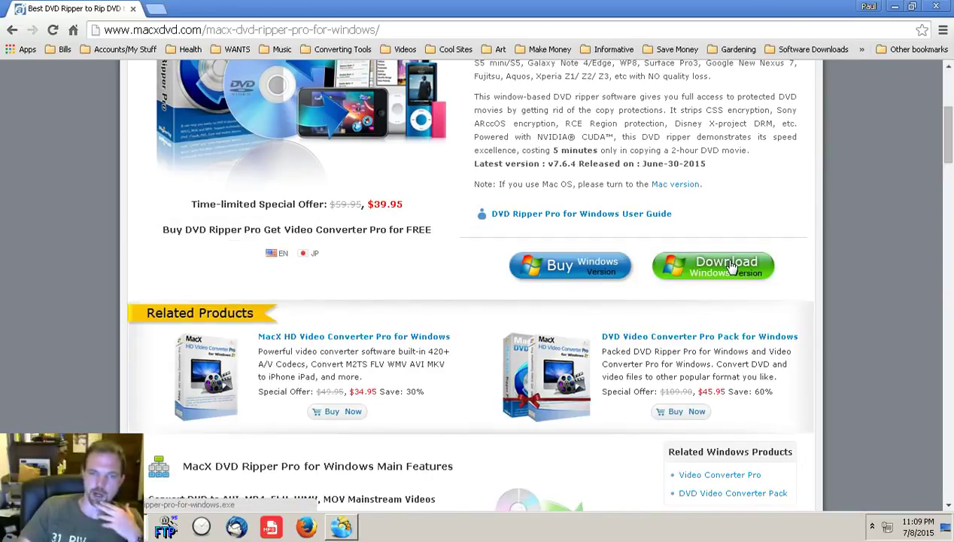
scroll(729, 265, up, 4)
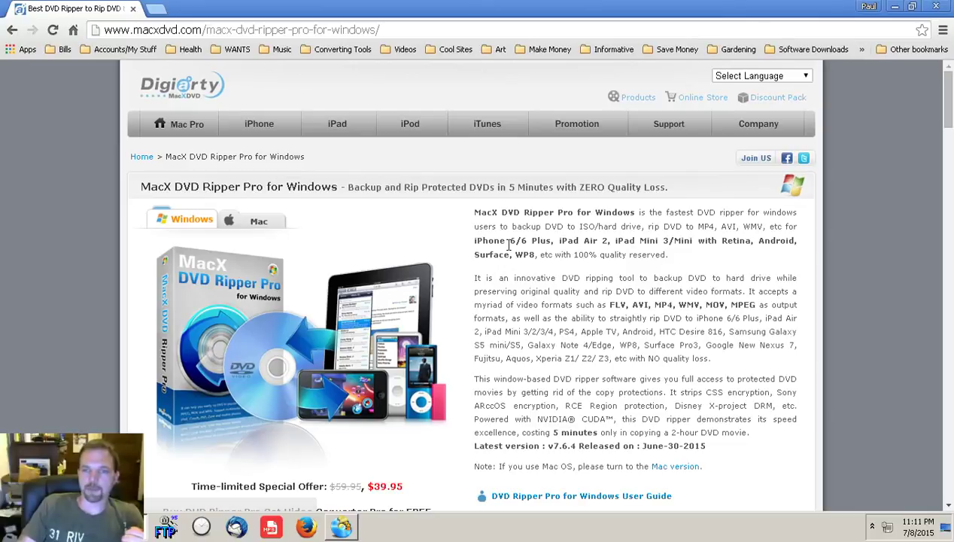
scroll(554, 259, down, 3)
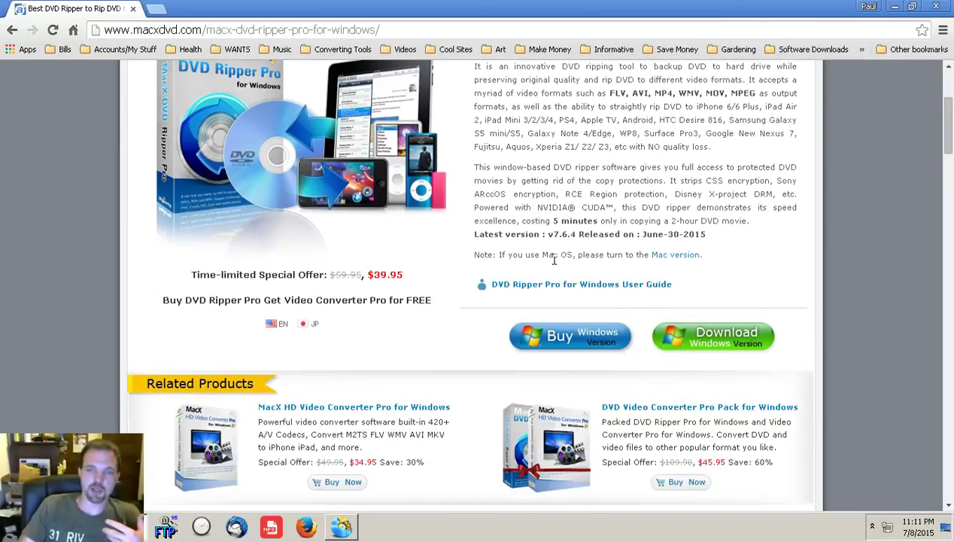
scroll(554, 259, up, 2)
scroll(554, 259, up, 1)
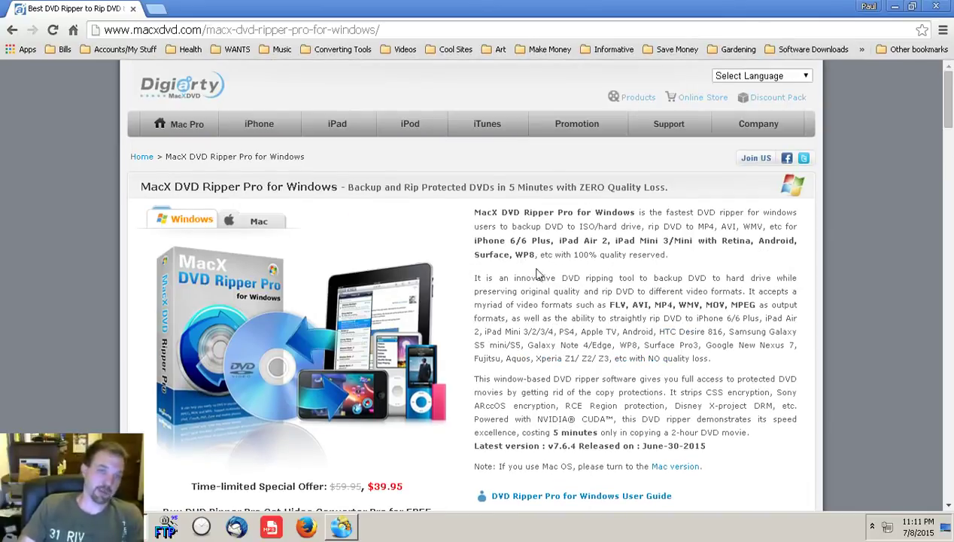
scroll(555, 271, down, 2)
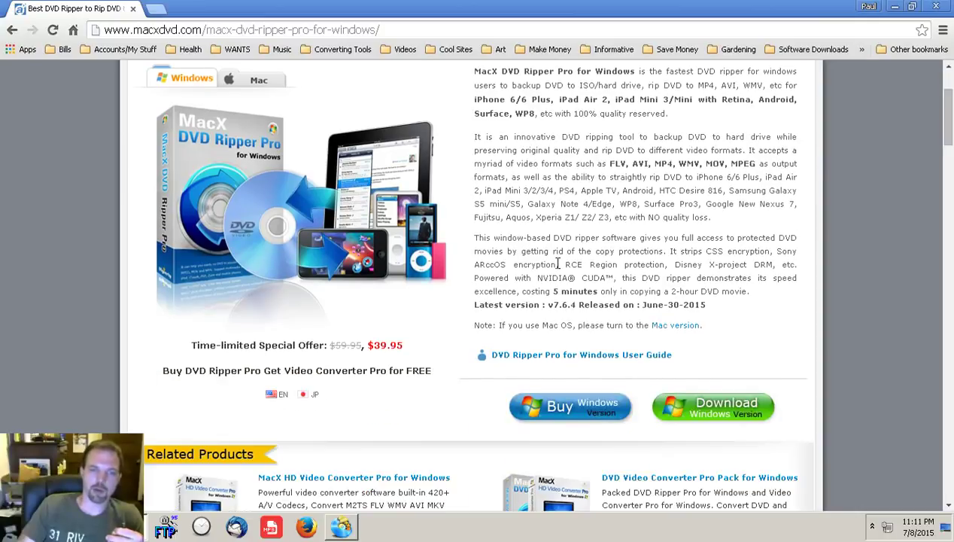
scroll(557, 264, up, 1)
scroll(557, 264, up, 1)
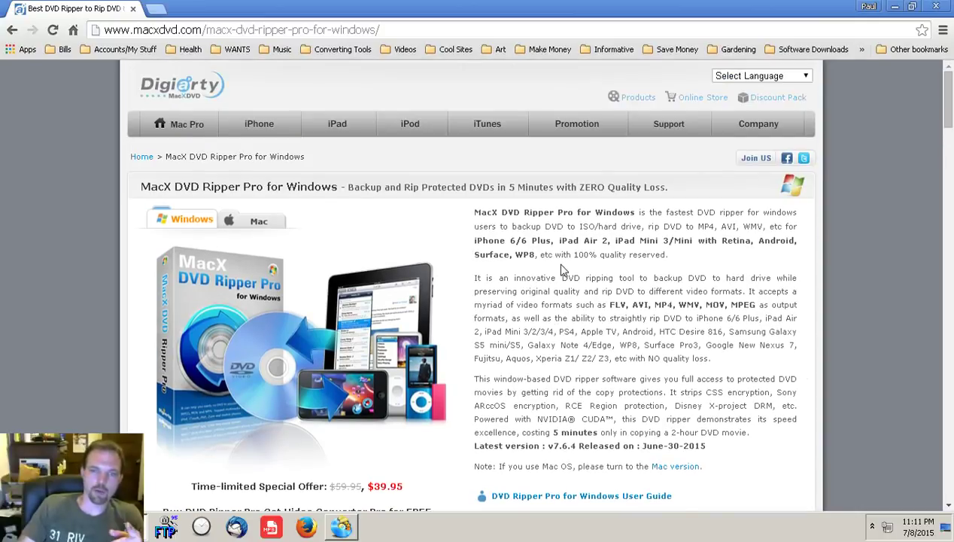
scroll(472, 278, down, 2)
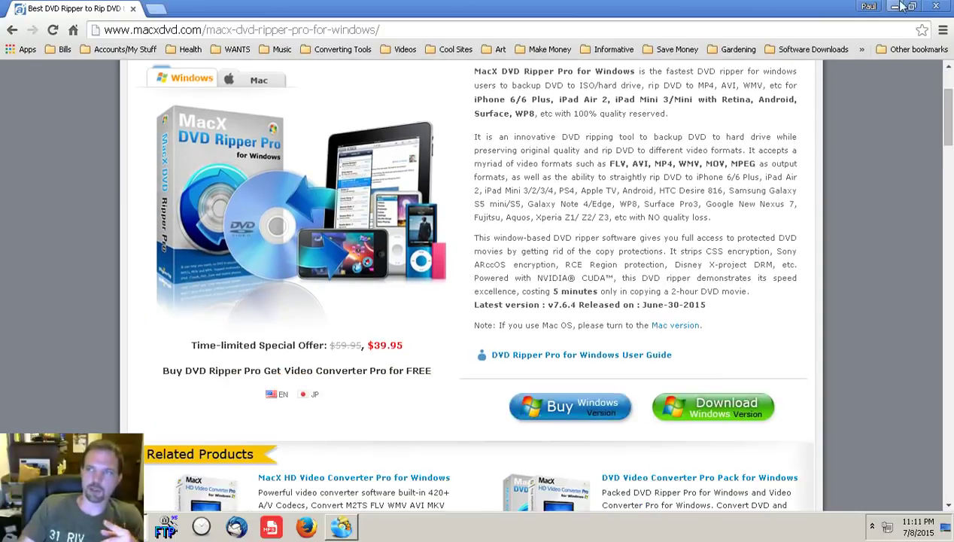
scroll(900, 113, up, 2)
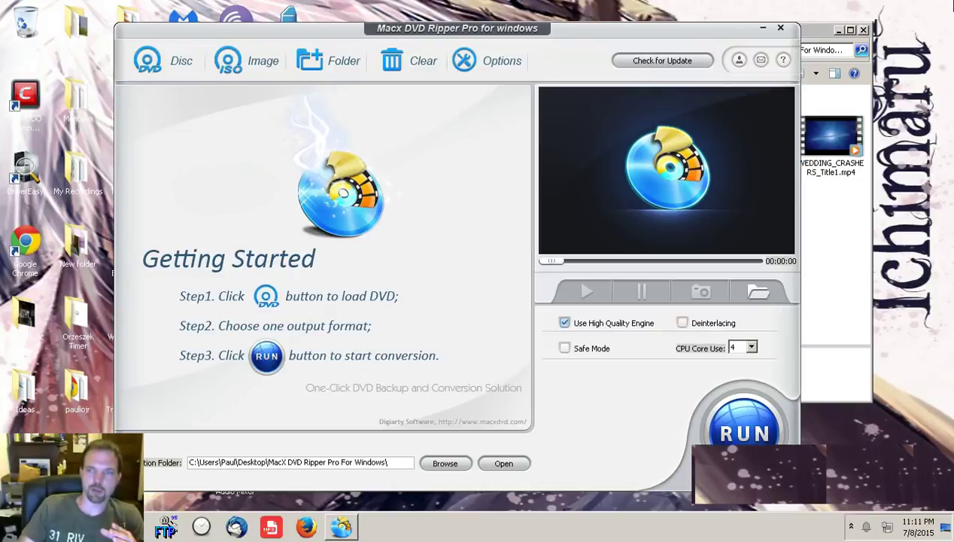
View the DVD ripper's help and interface language choices without changing the language, and close the ripper.
click(784, 60)
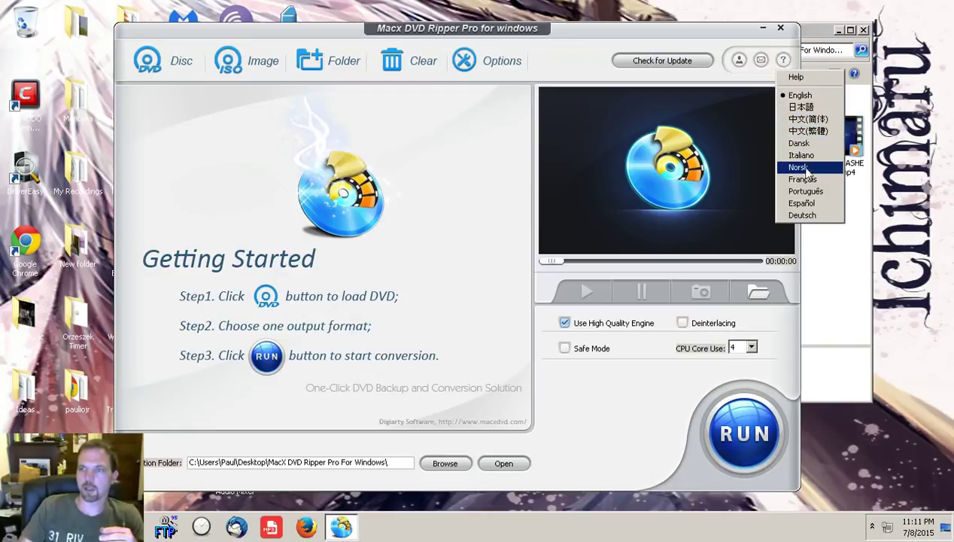
click(707, 34)
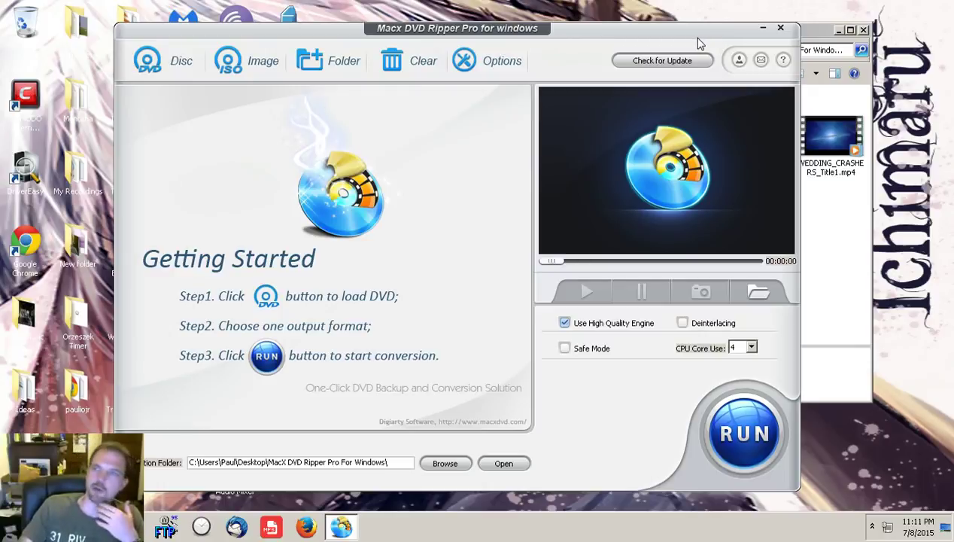
click(781, 28)
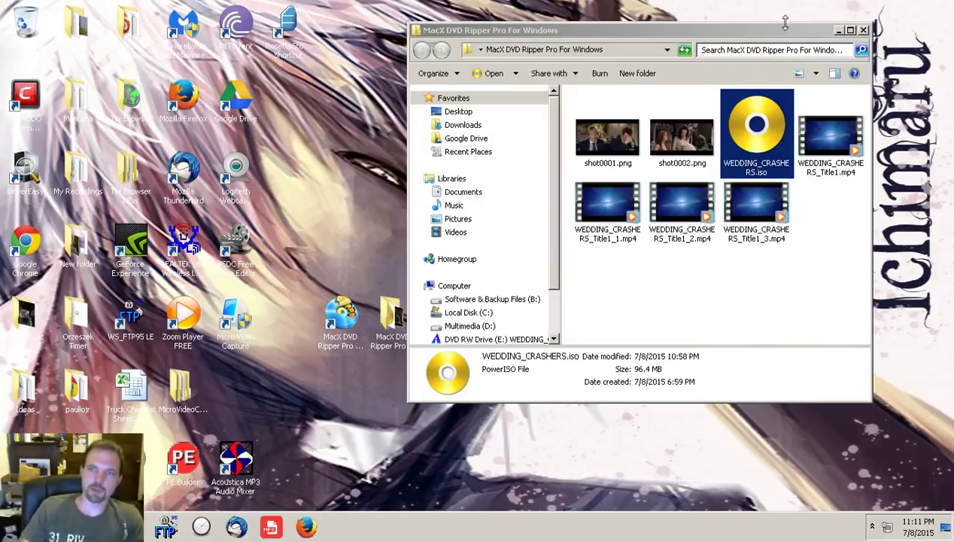
Deselect the ISO file, close the output folder window, and select the MacX DVD Ripper Pro For Windows shortcut on the desktop.
click(812, 275)
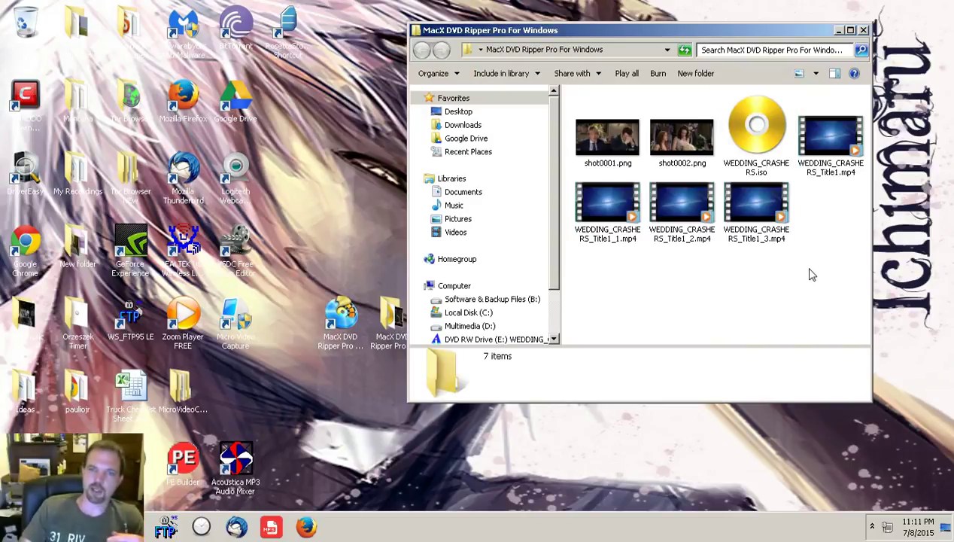
click(362, 332)
click(674, 312)
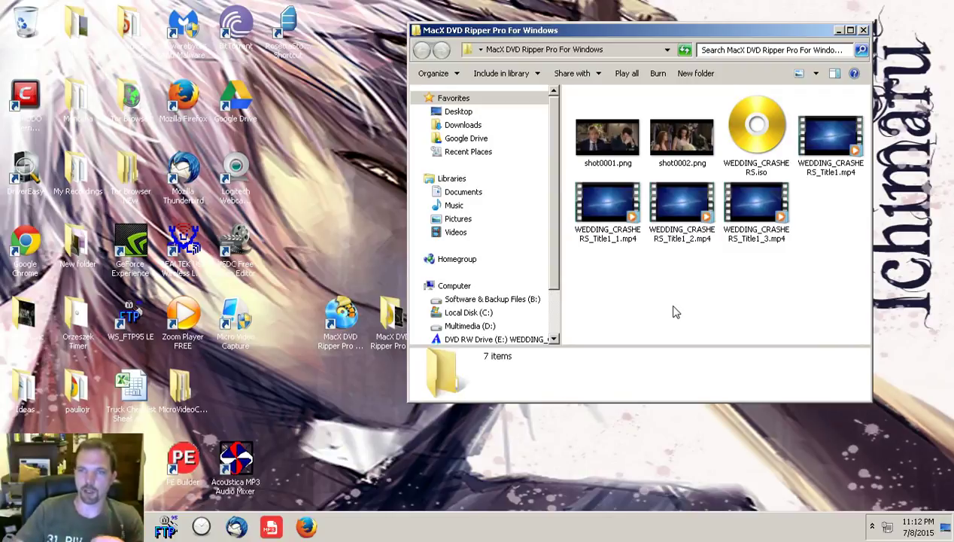
click(859, 31)
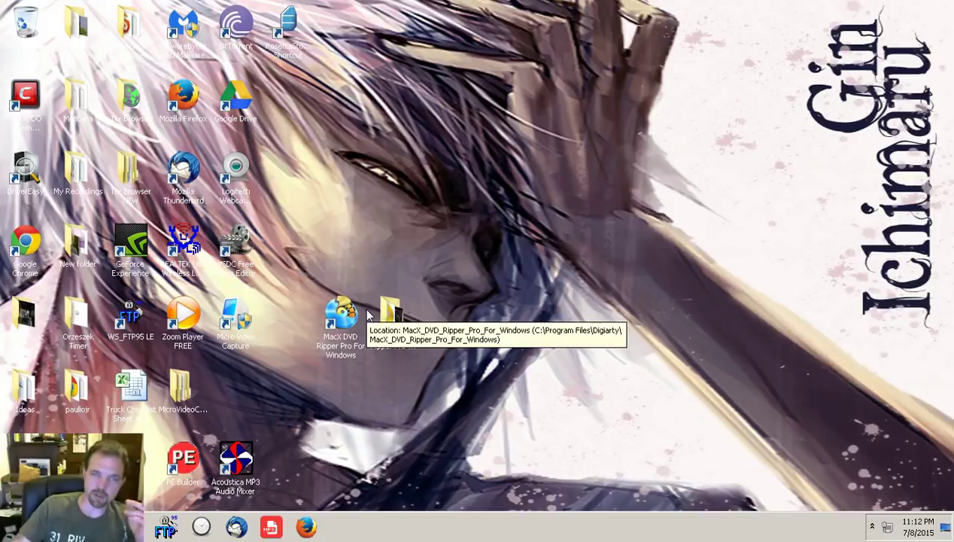
click(357, 342)
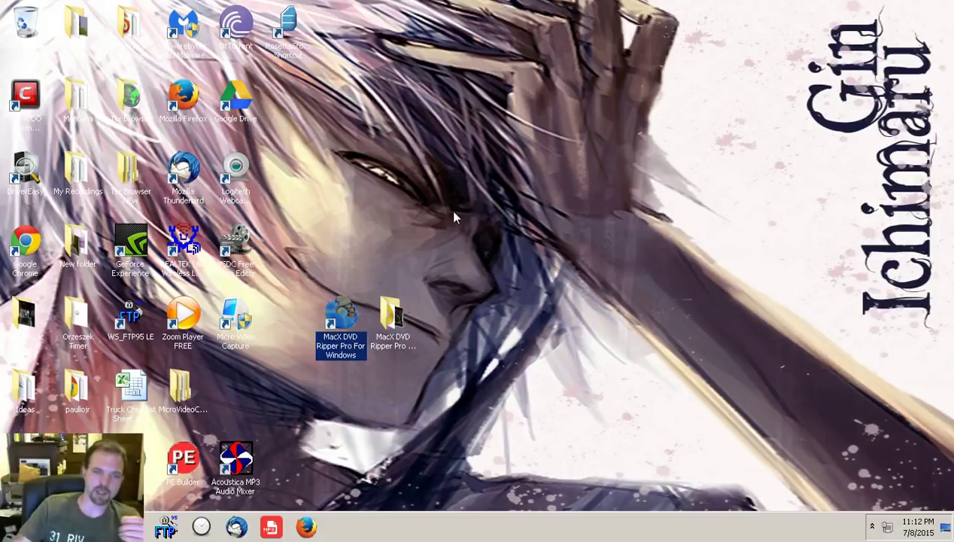